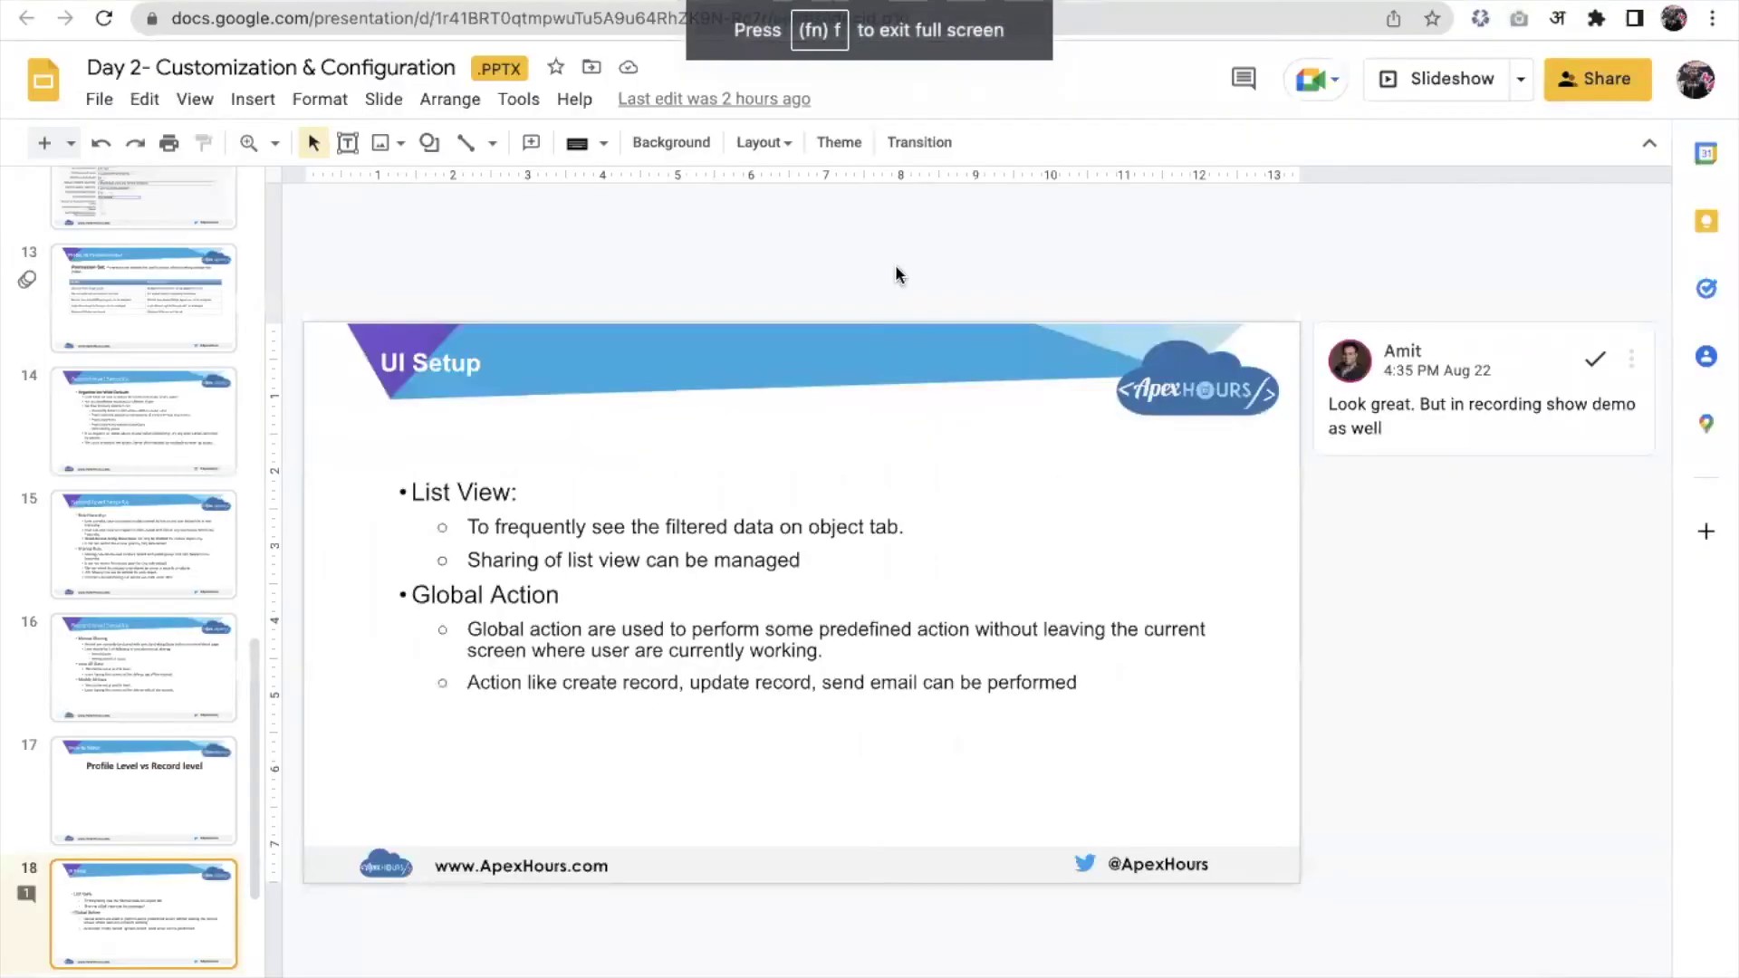
Switch to the Salesforce tab and open Opportunities through the App Launcher
key(ctrl+Tab)
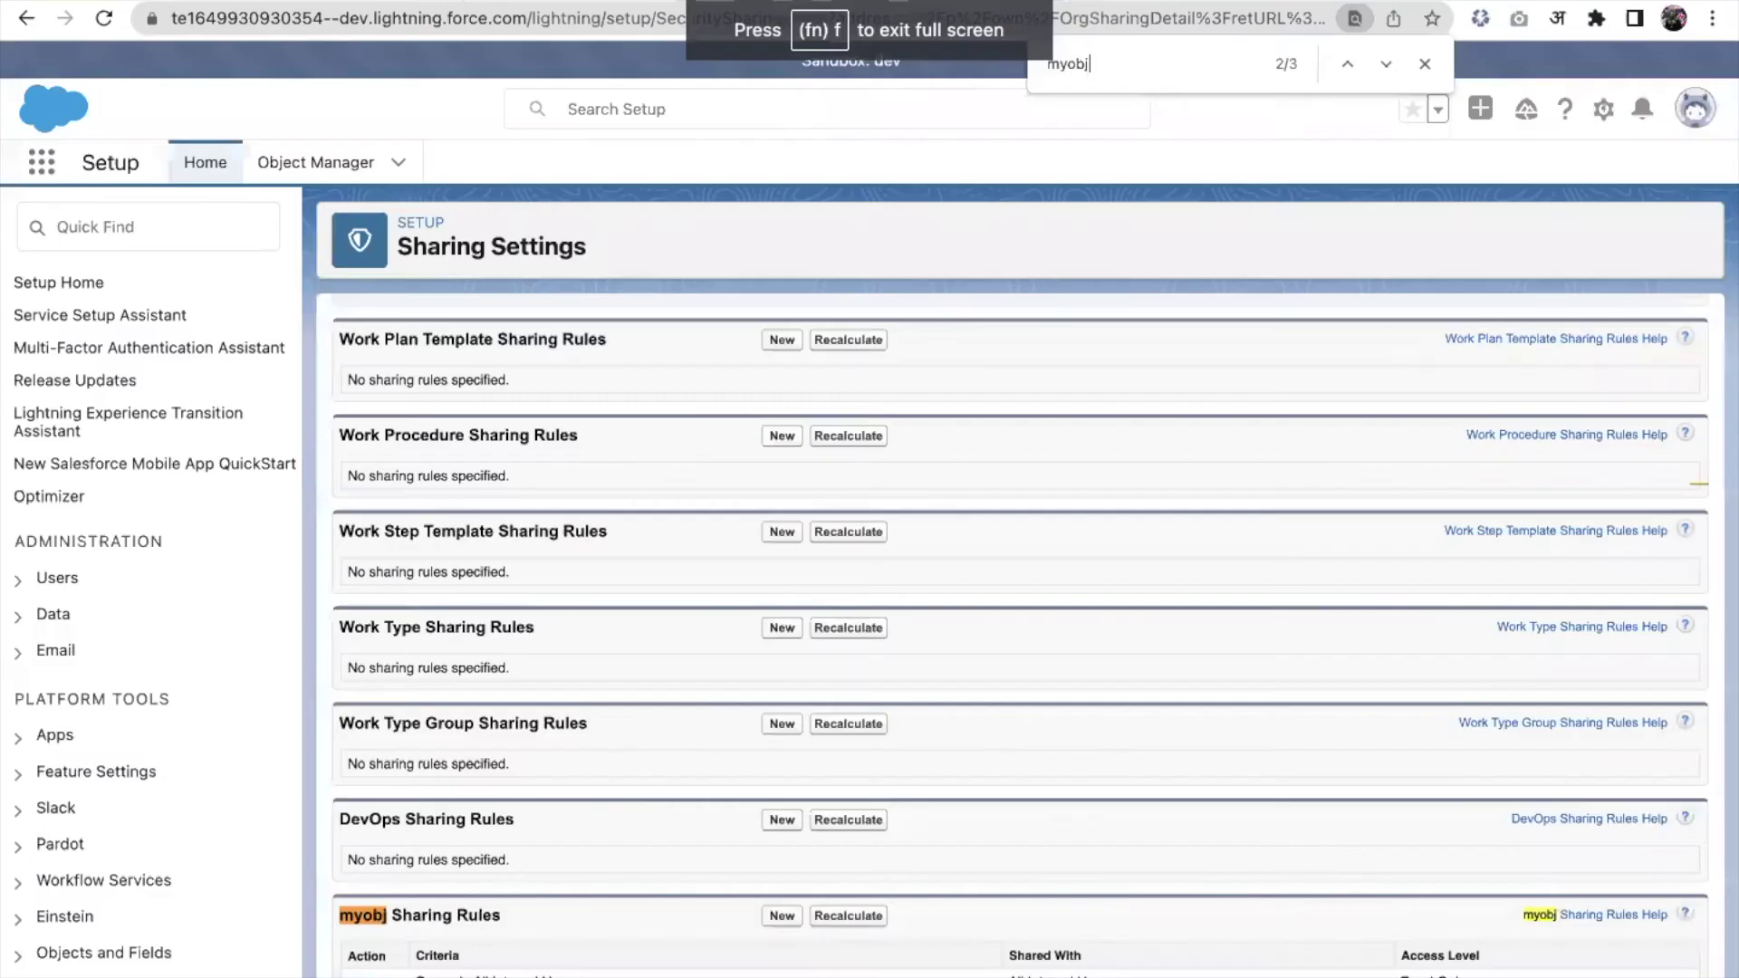
click(39, 165)
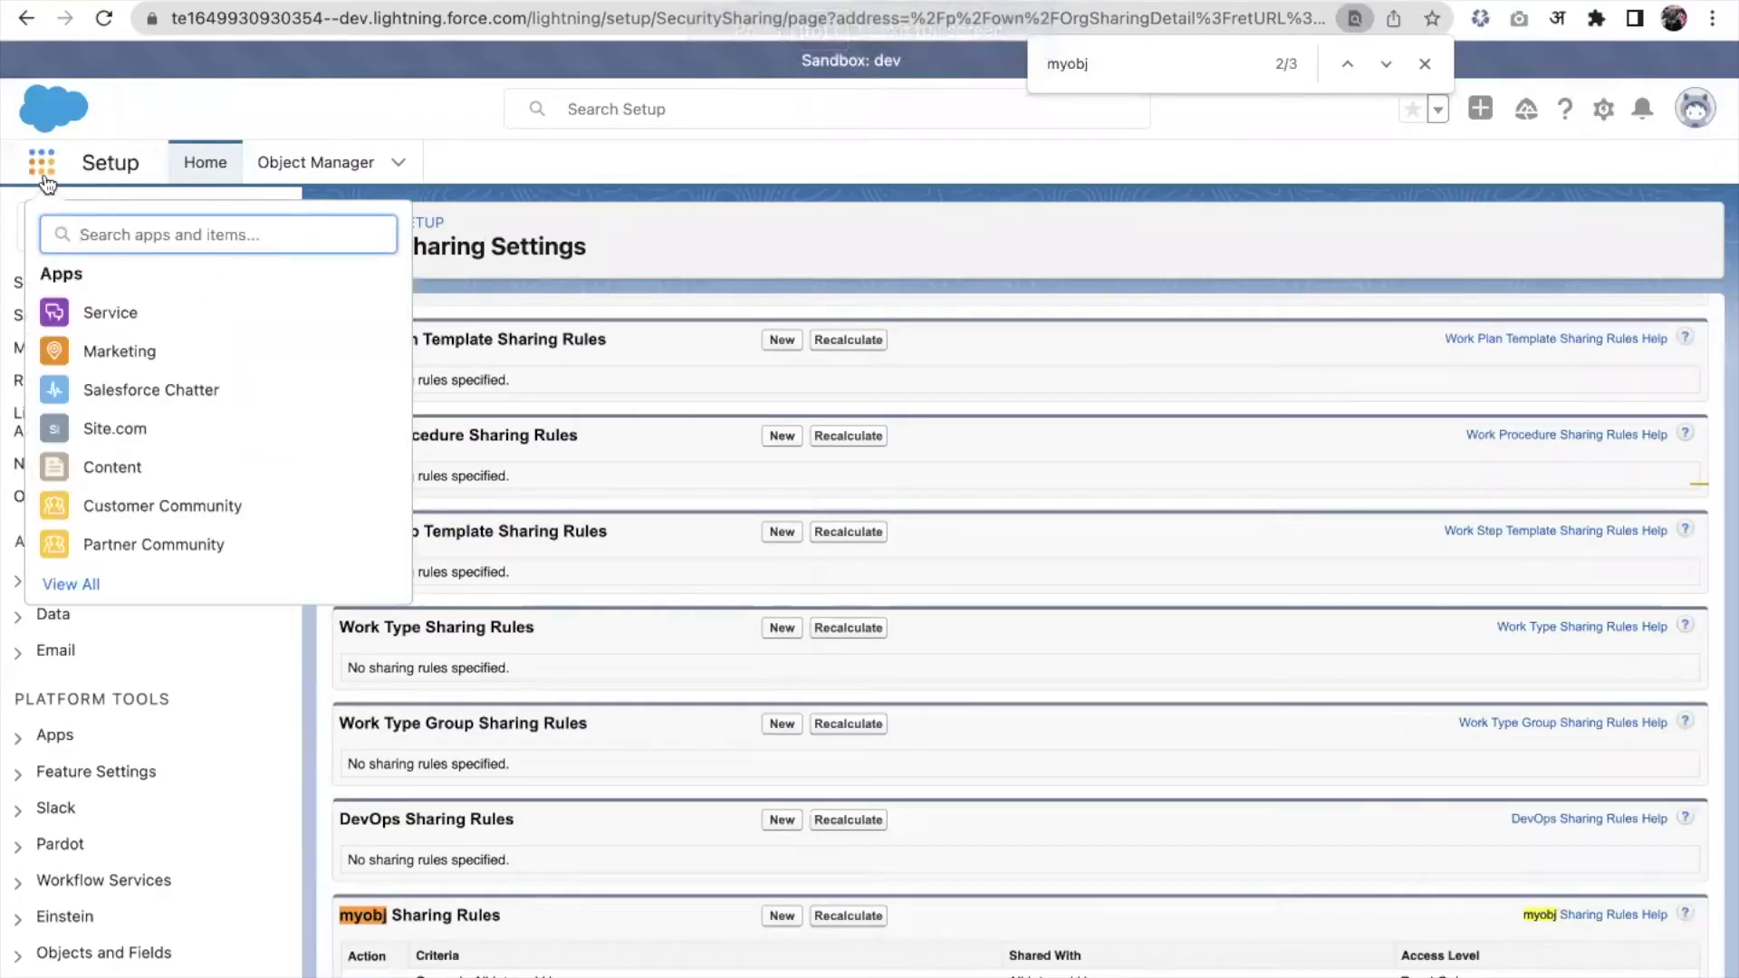
text(opp)
click(107, 373)
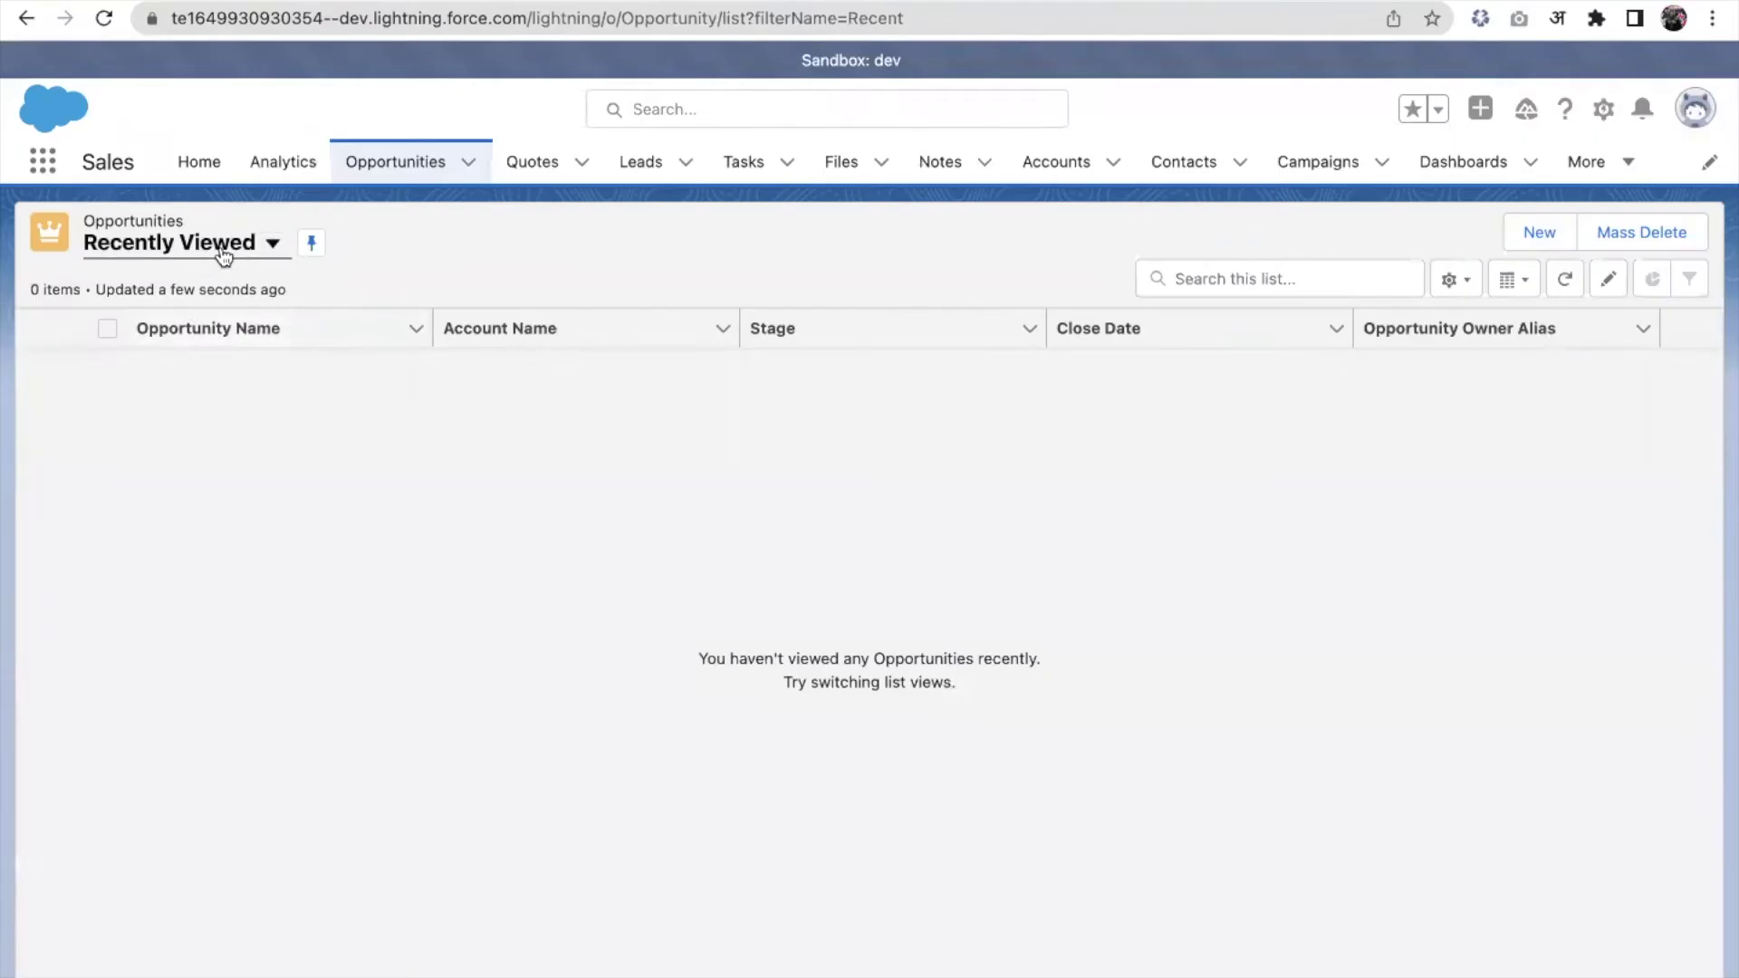
Switch to the New This Week list view and review its Created Date THIS WEEK filter
click(219, 253)
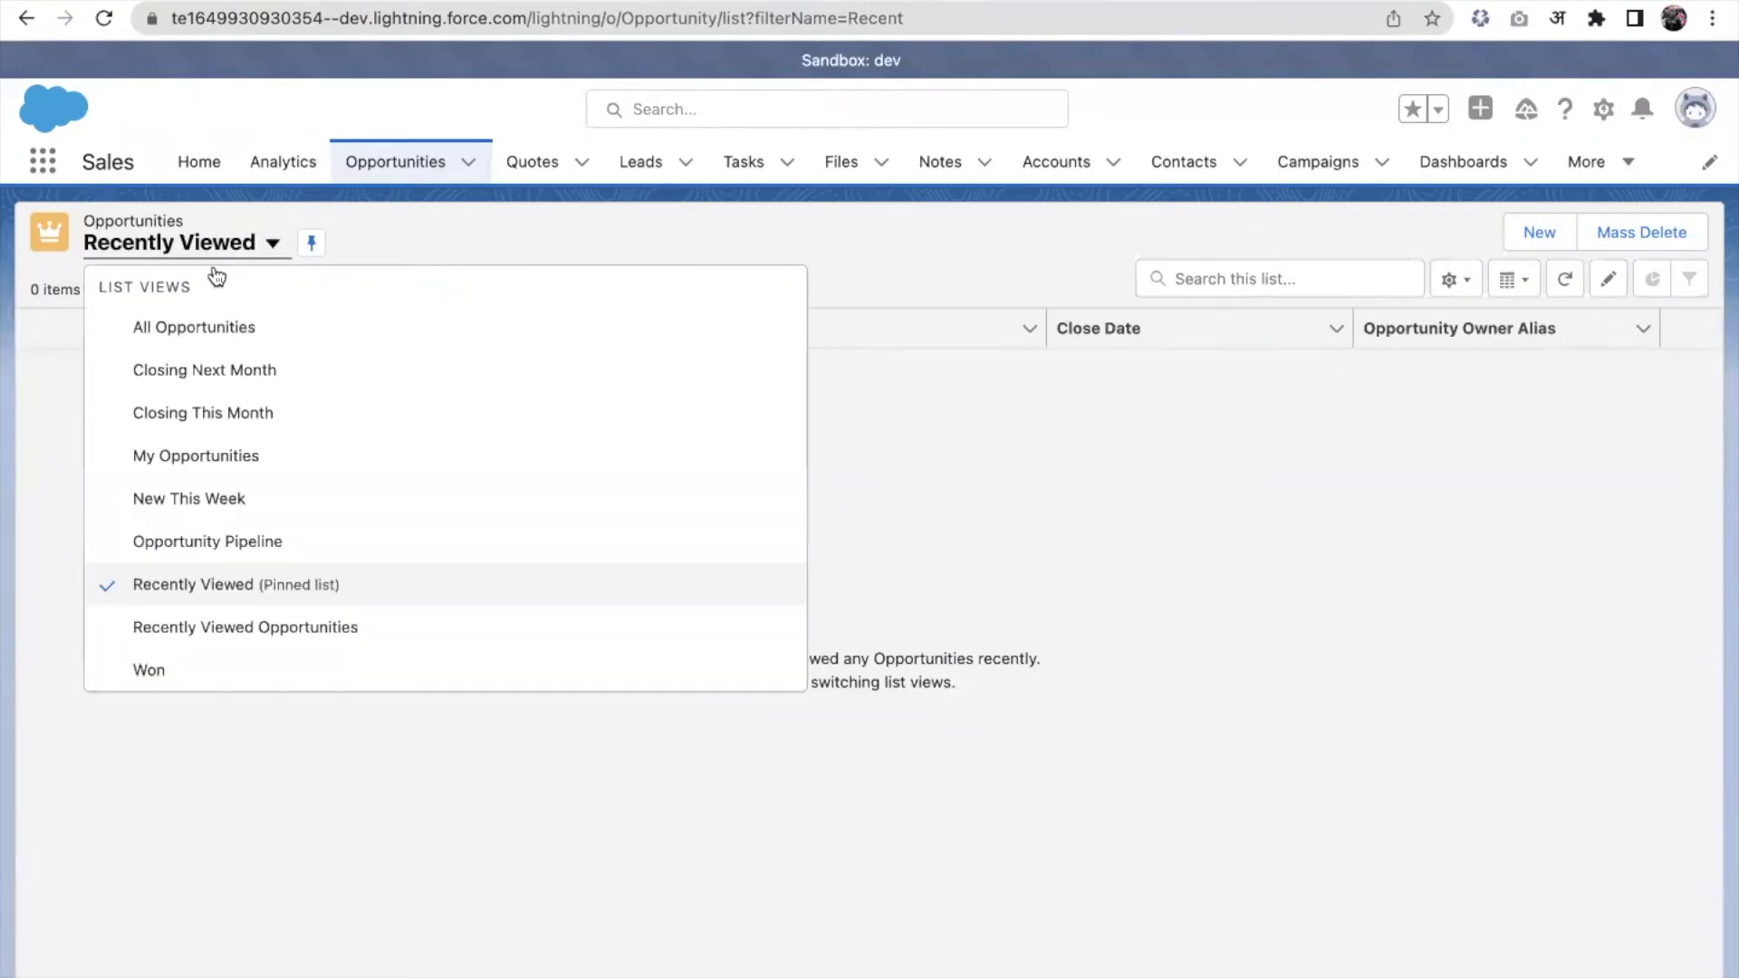
click(235, 501)
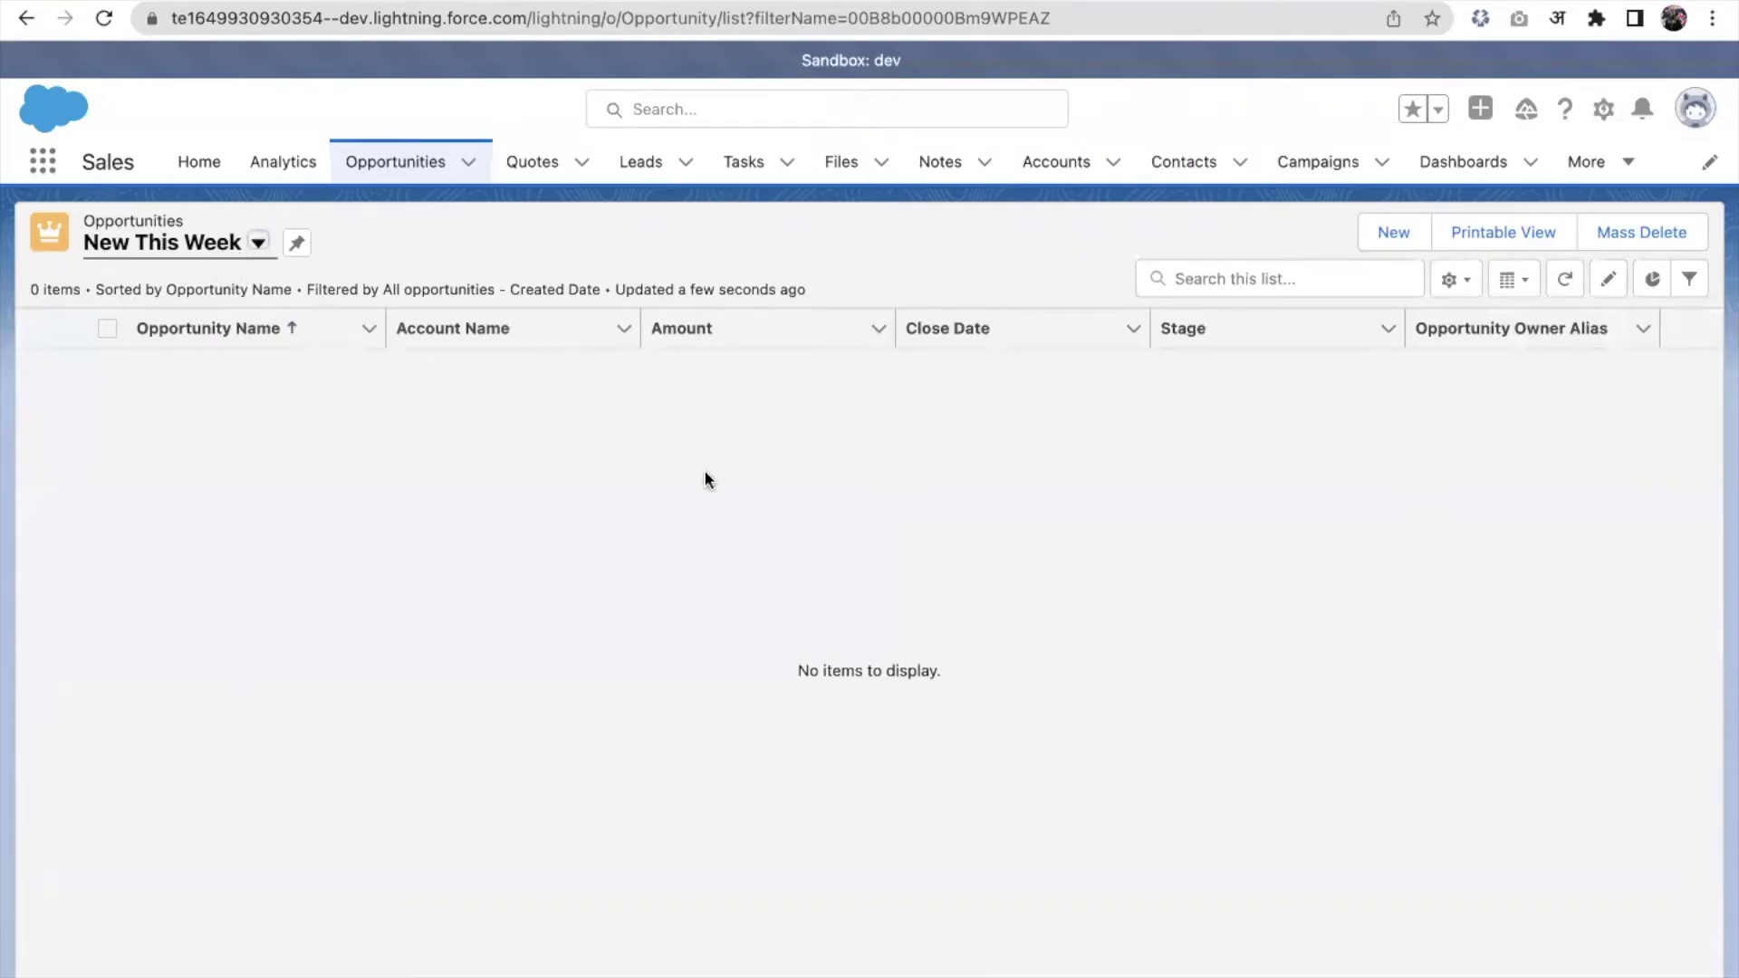
click(1690, 281)
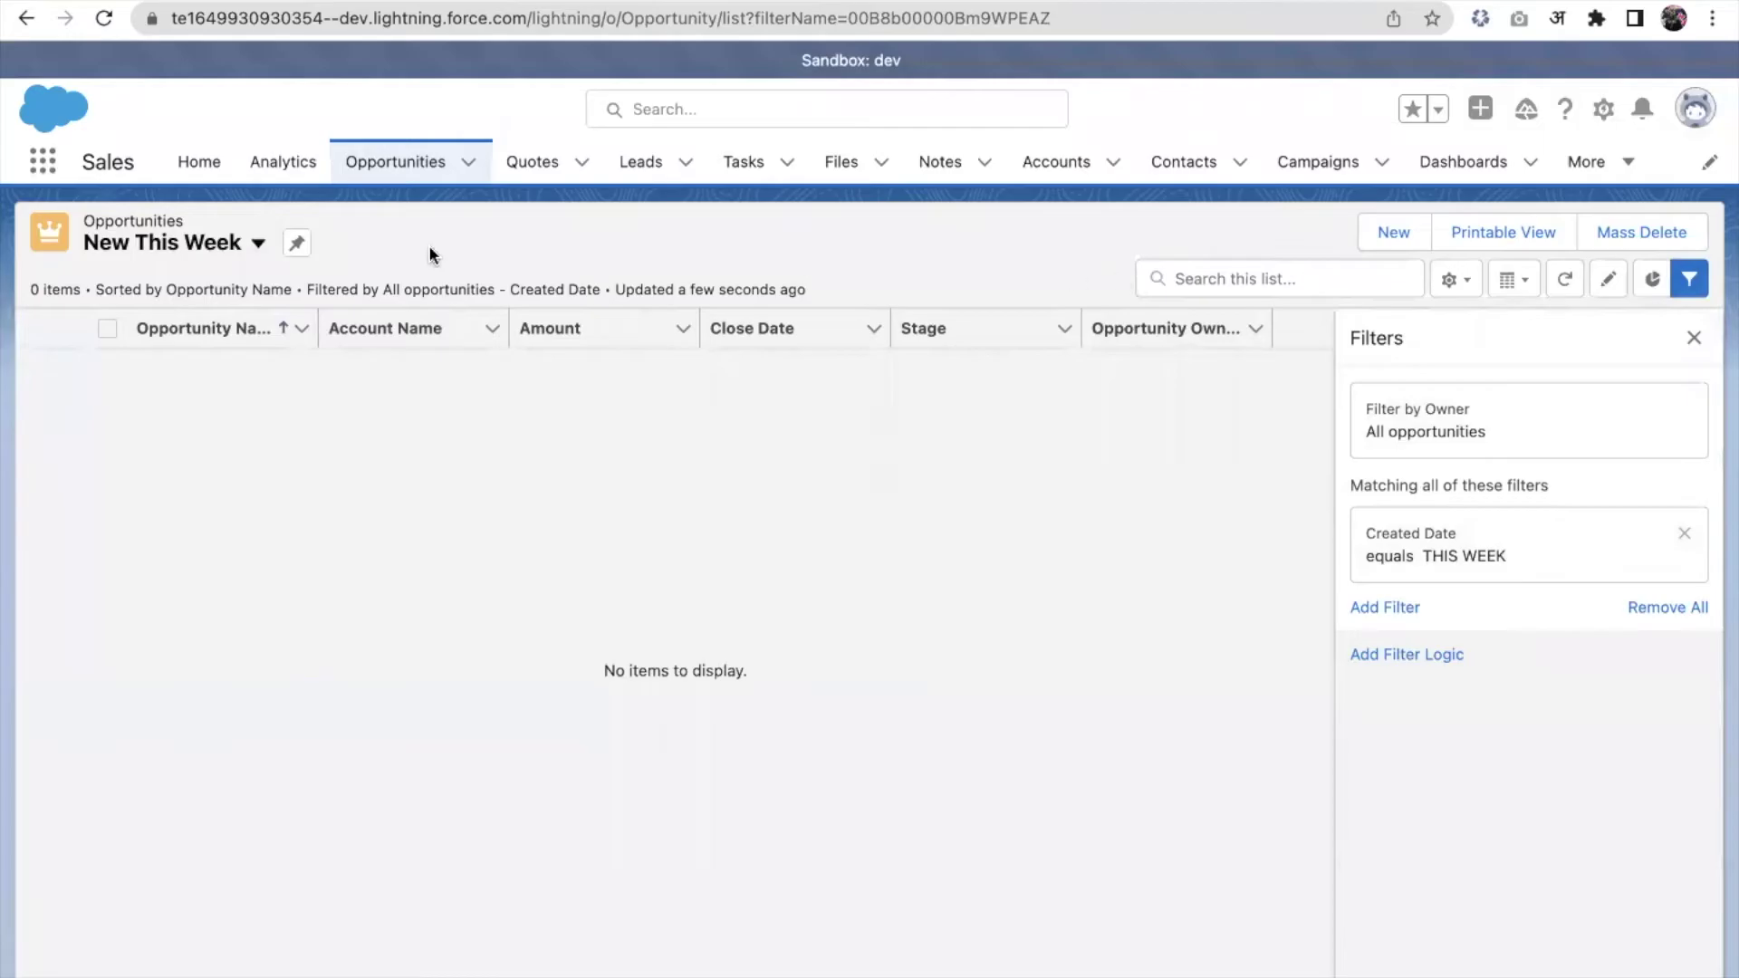
click(236, 251)
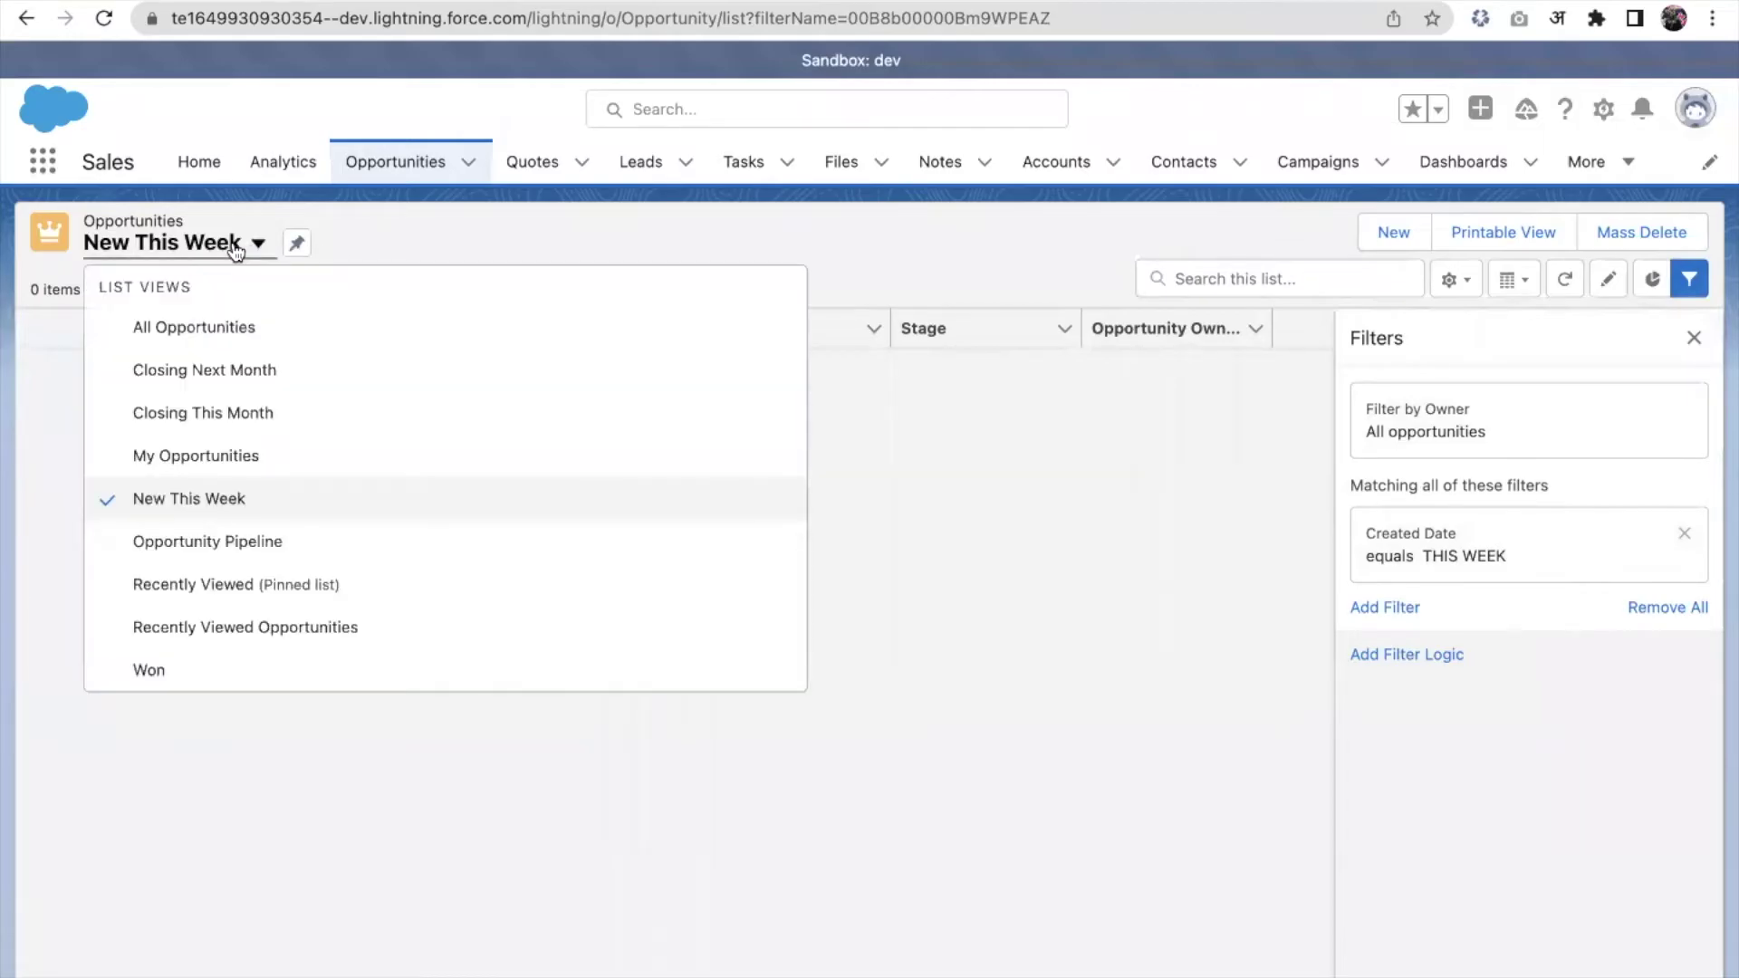
click(1175, 455)
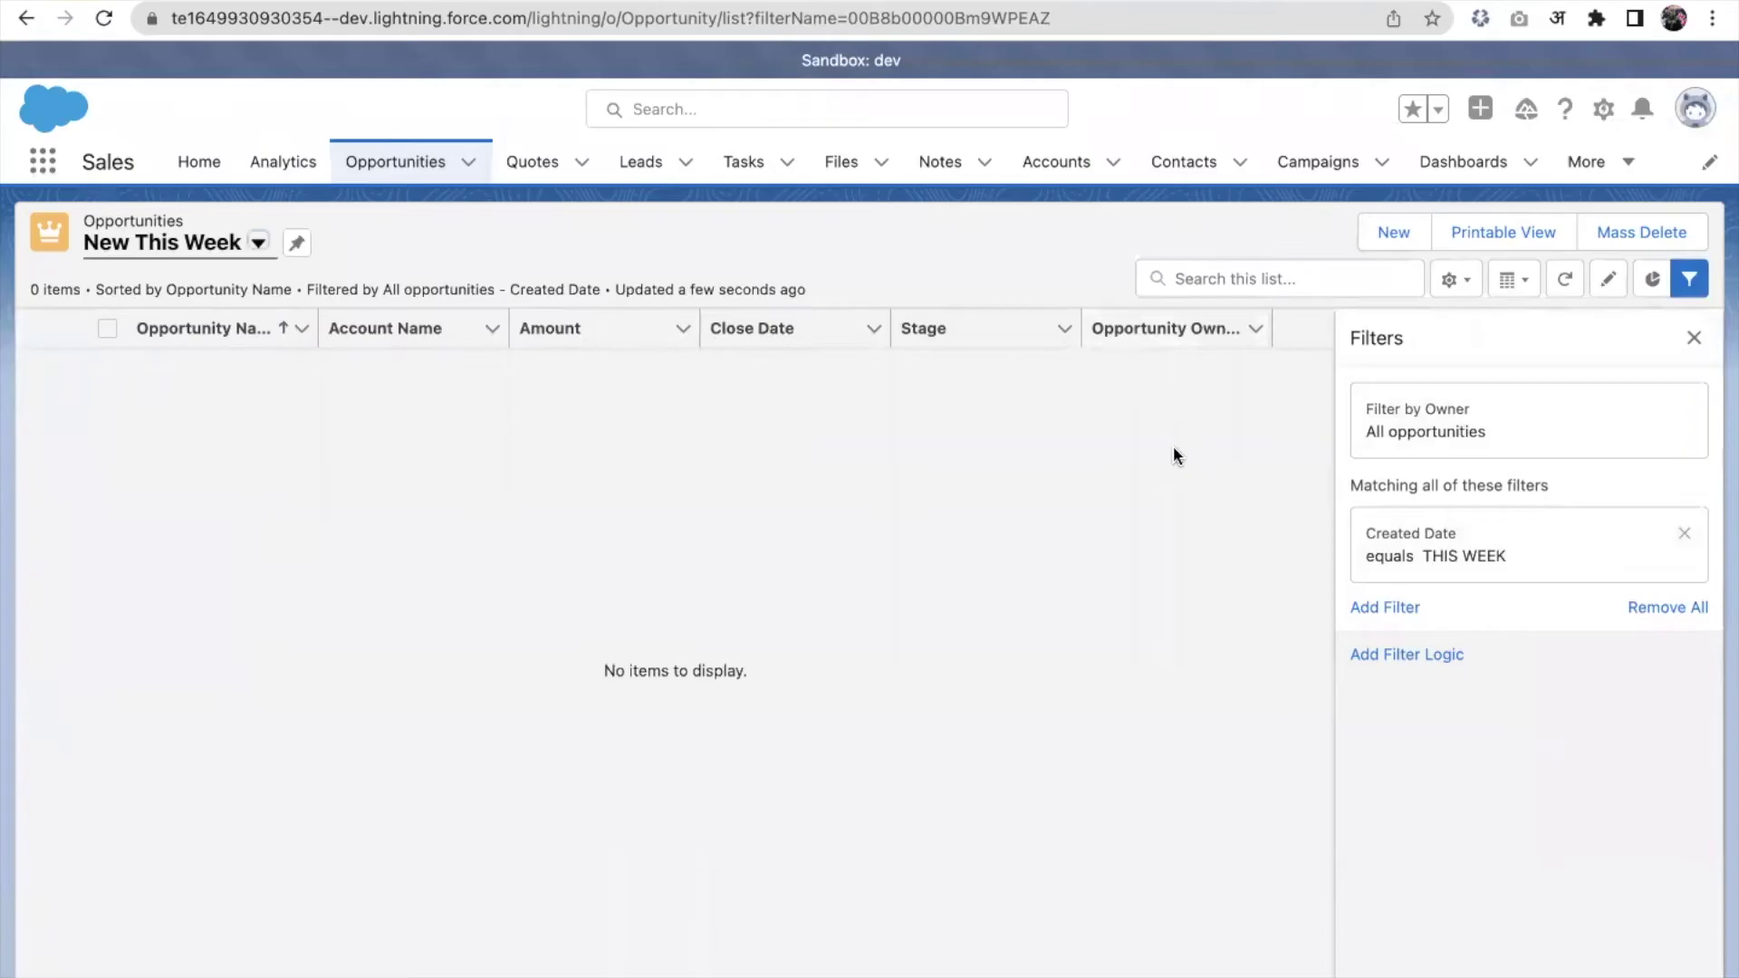
click(1694, 338)
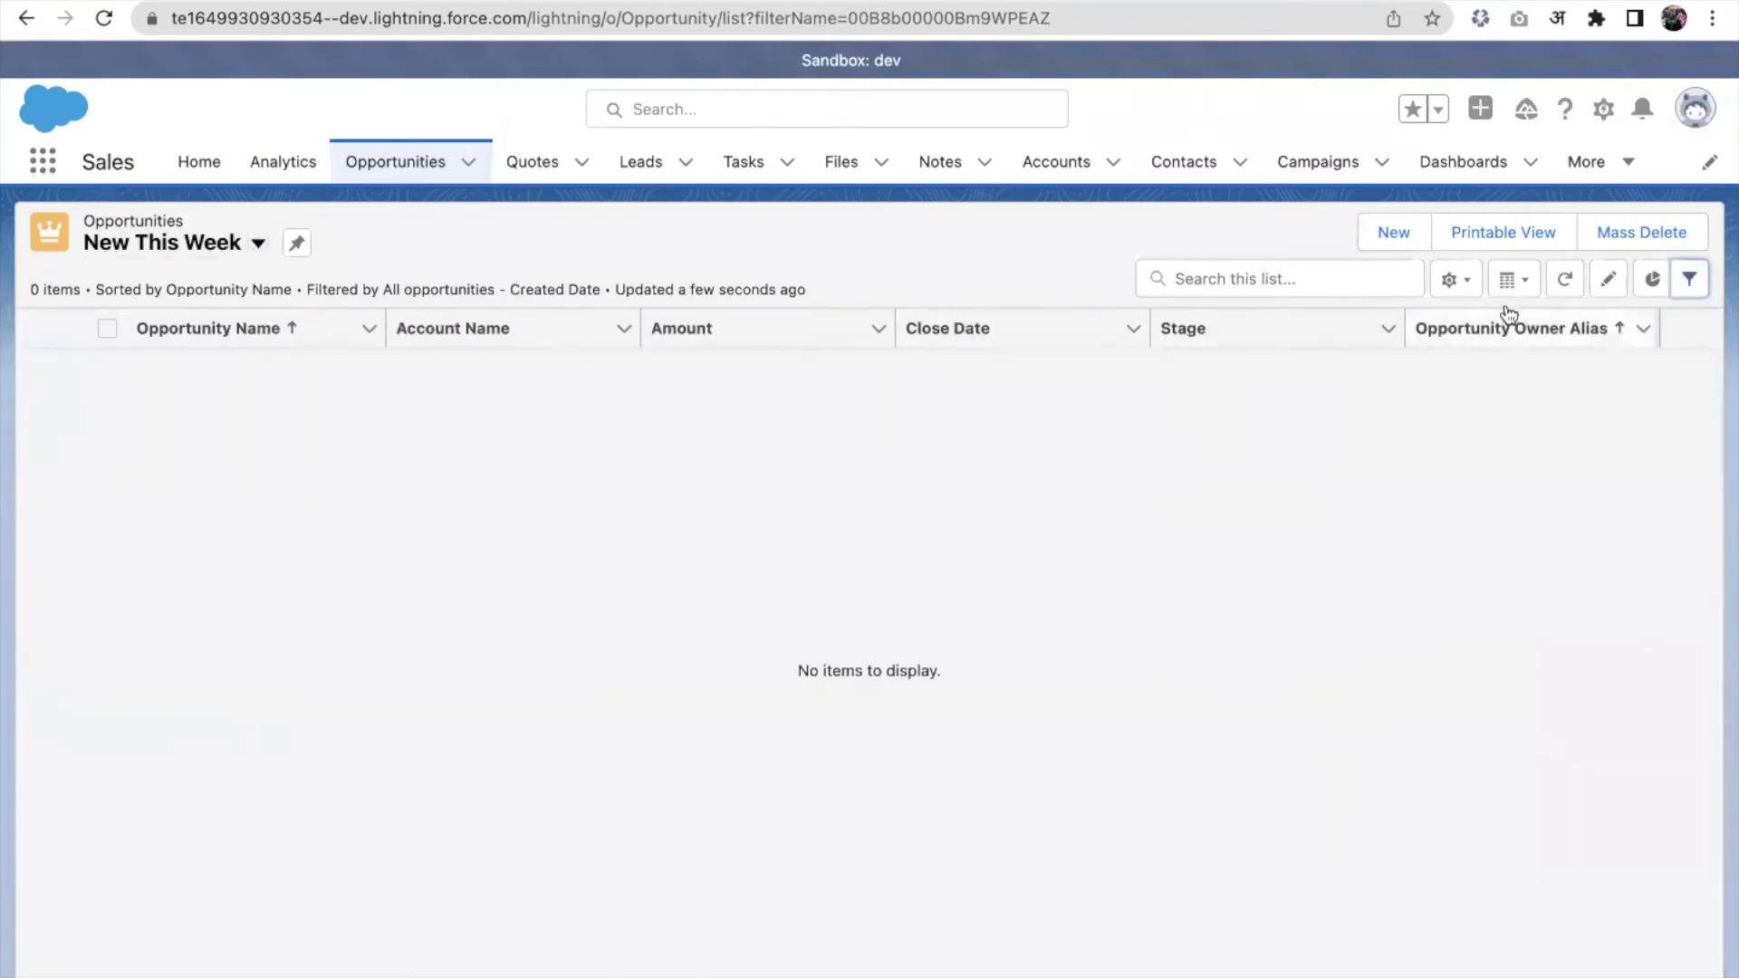
Create a new list view named 'All New Today', visible to all users, and save it
click(1466, 288)
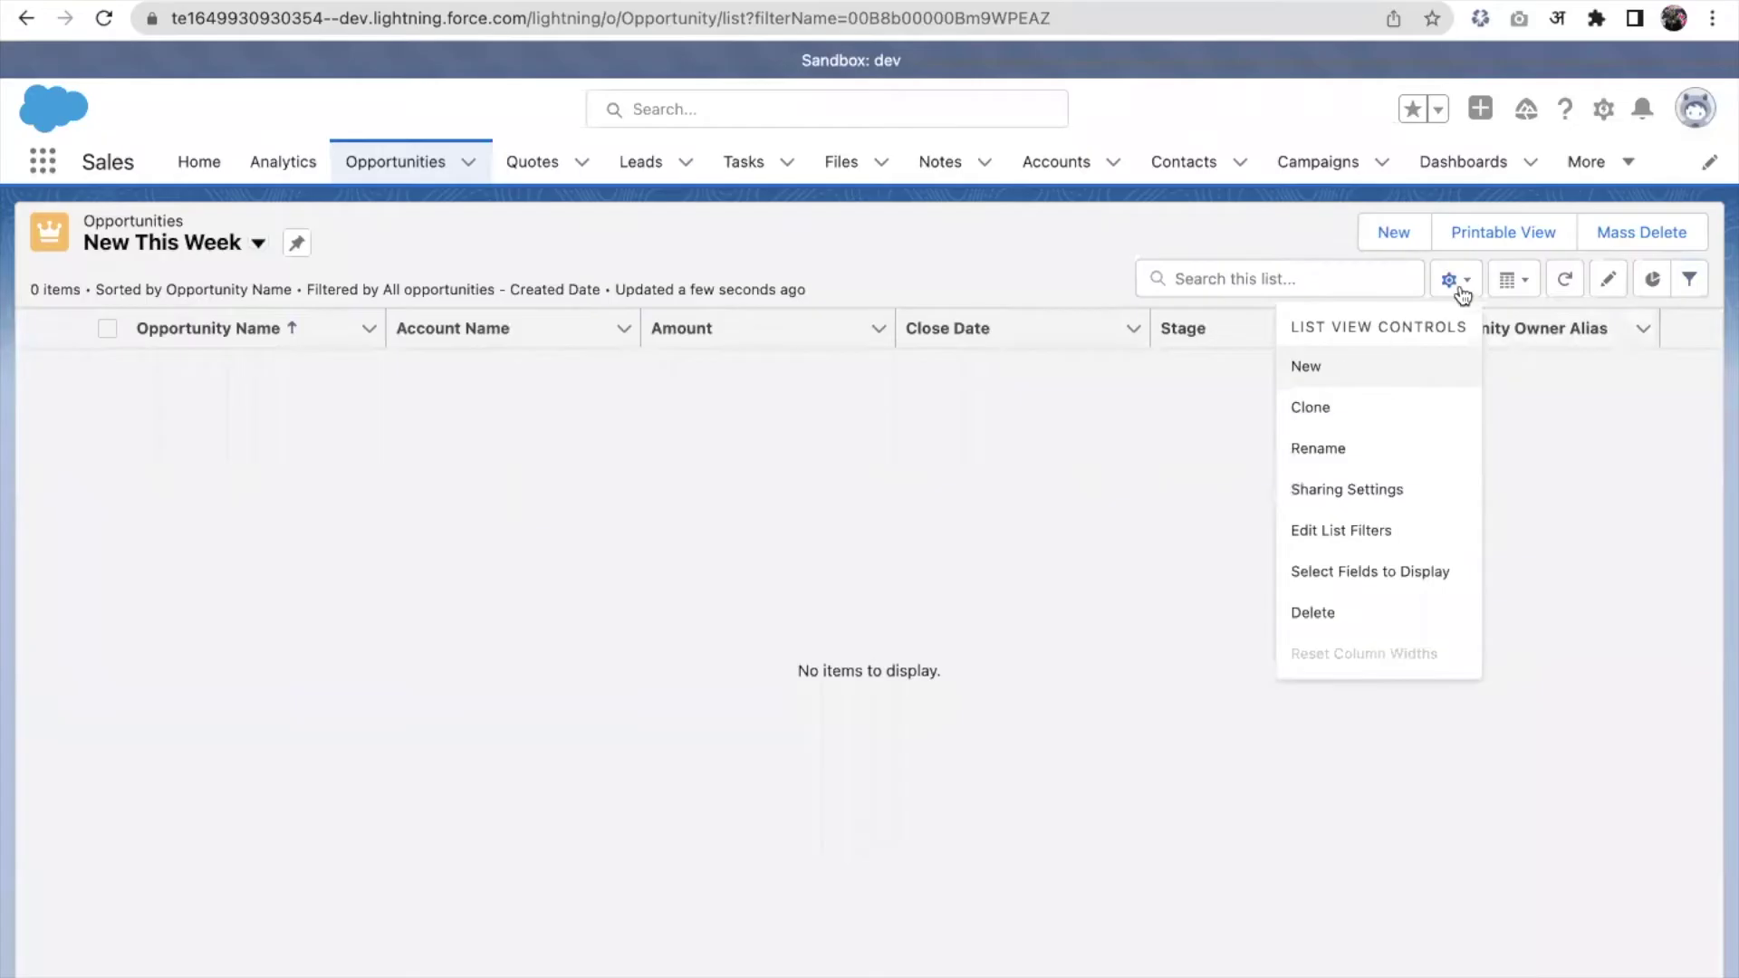
click(1321, 372)
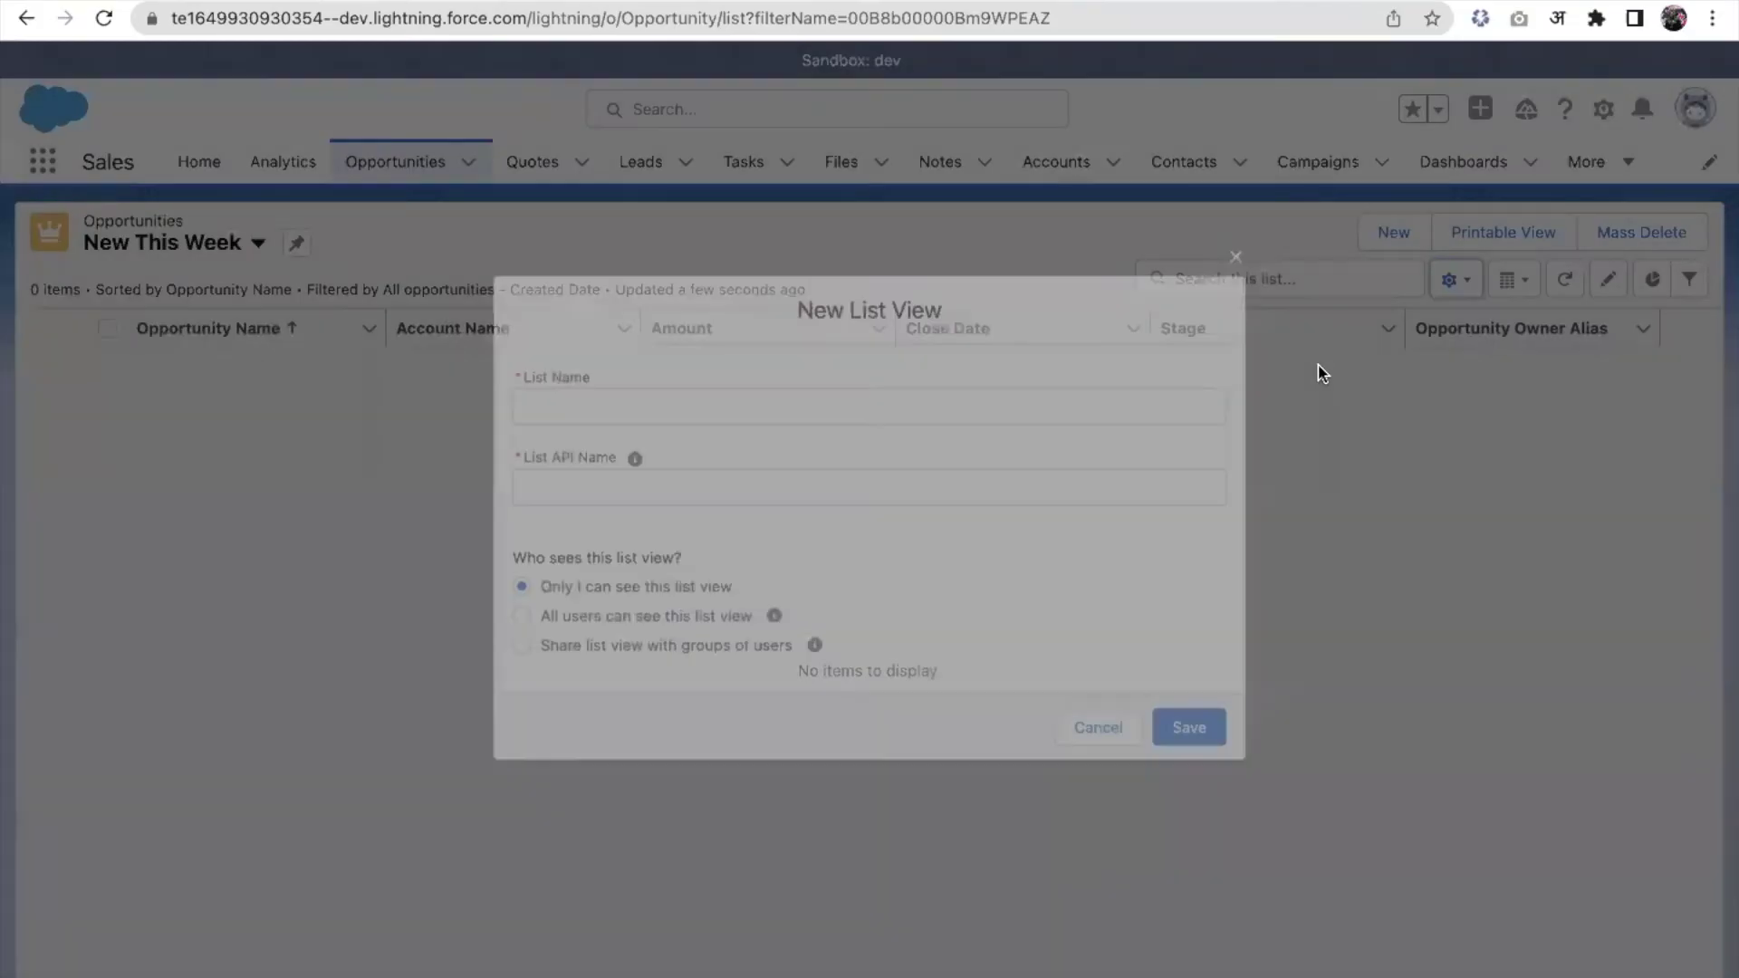
text(All)
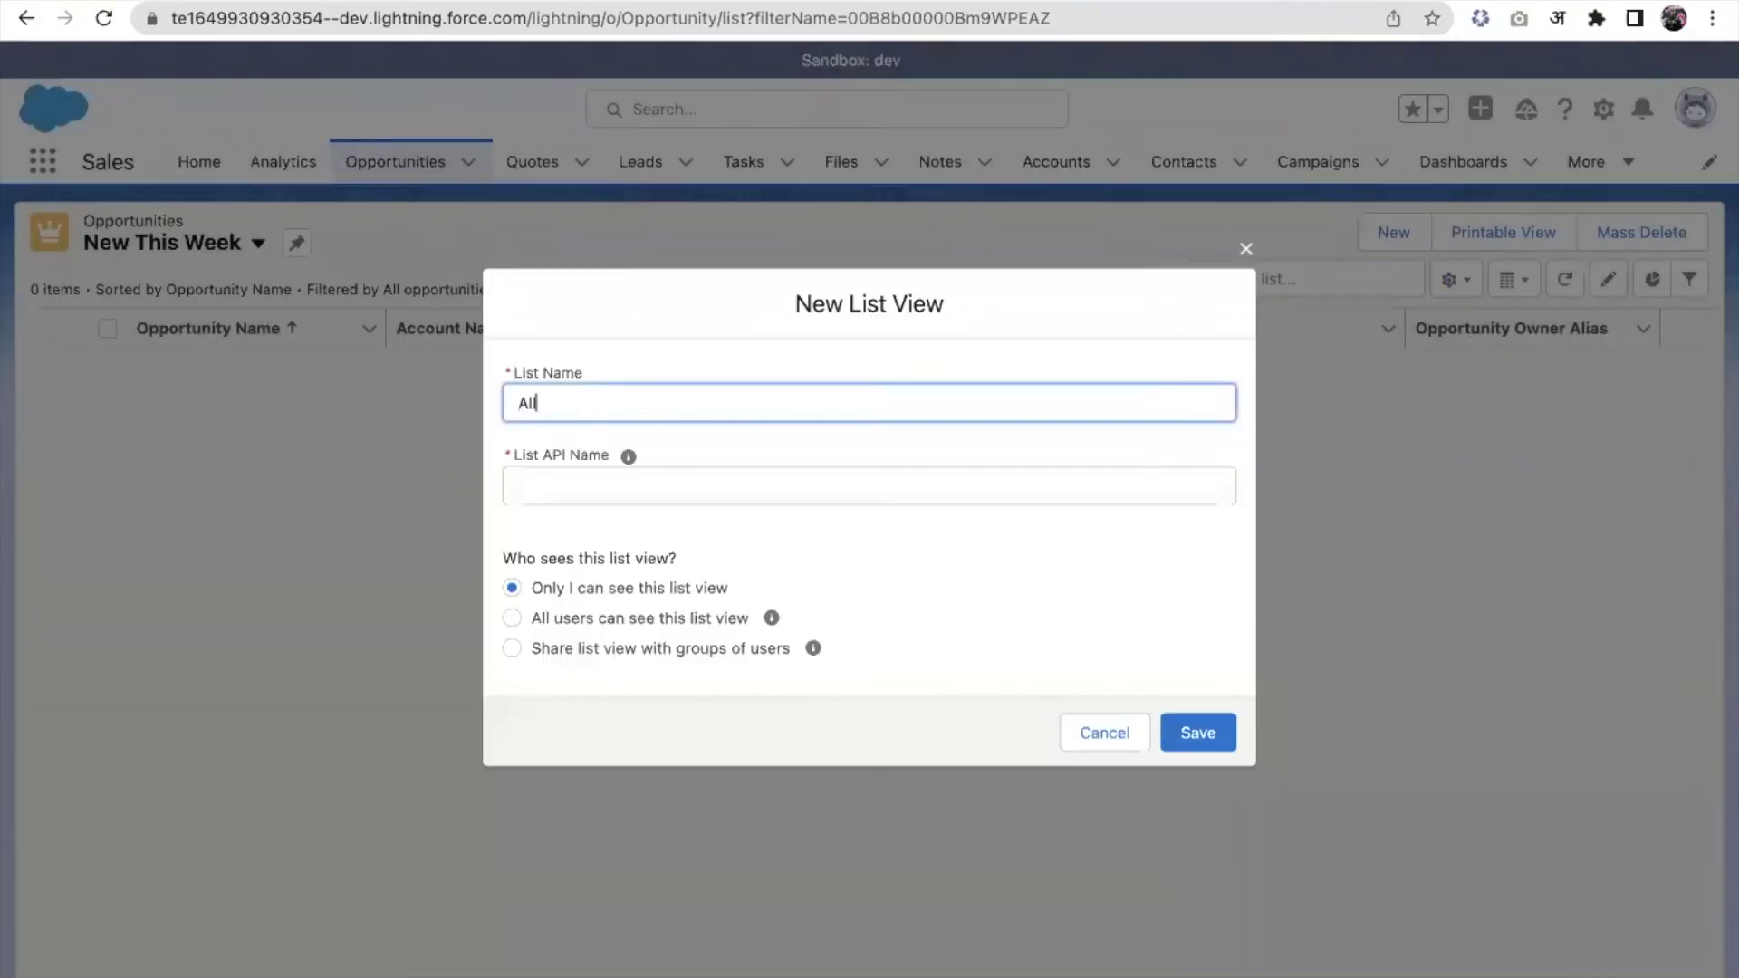
text( New Today)
click(1096, 555)
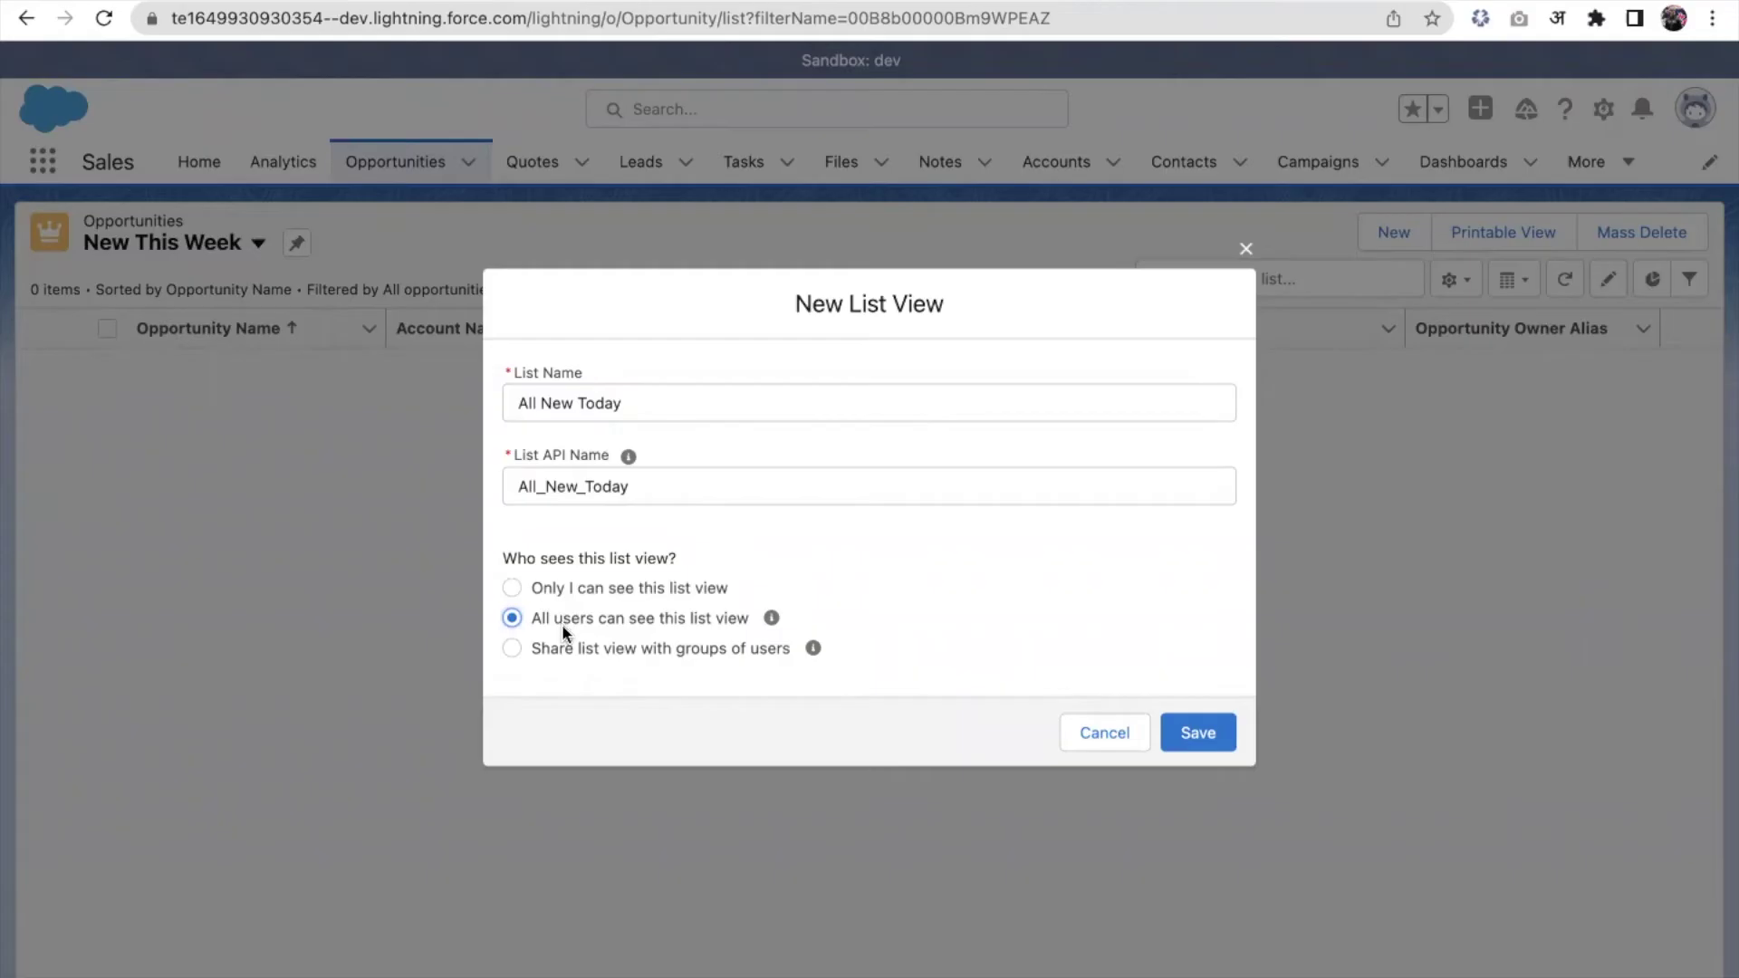
click(542, 650)
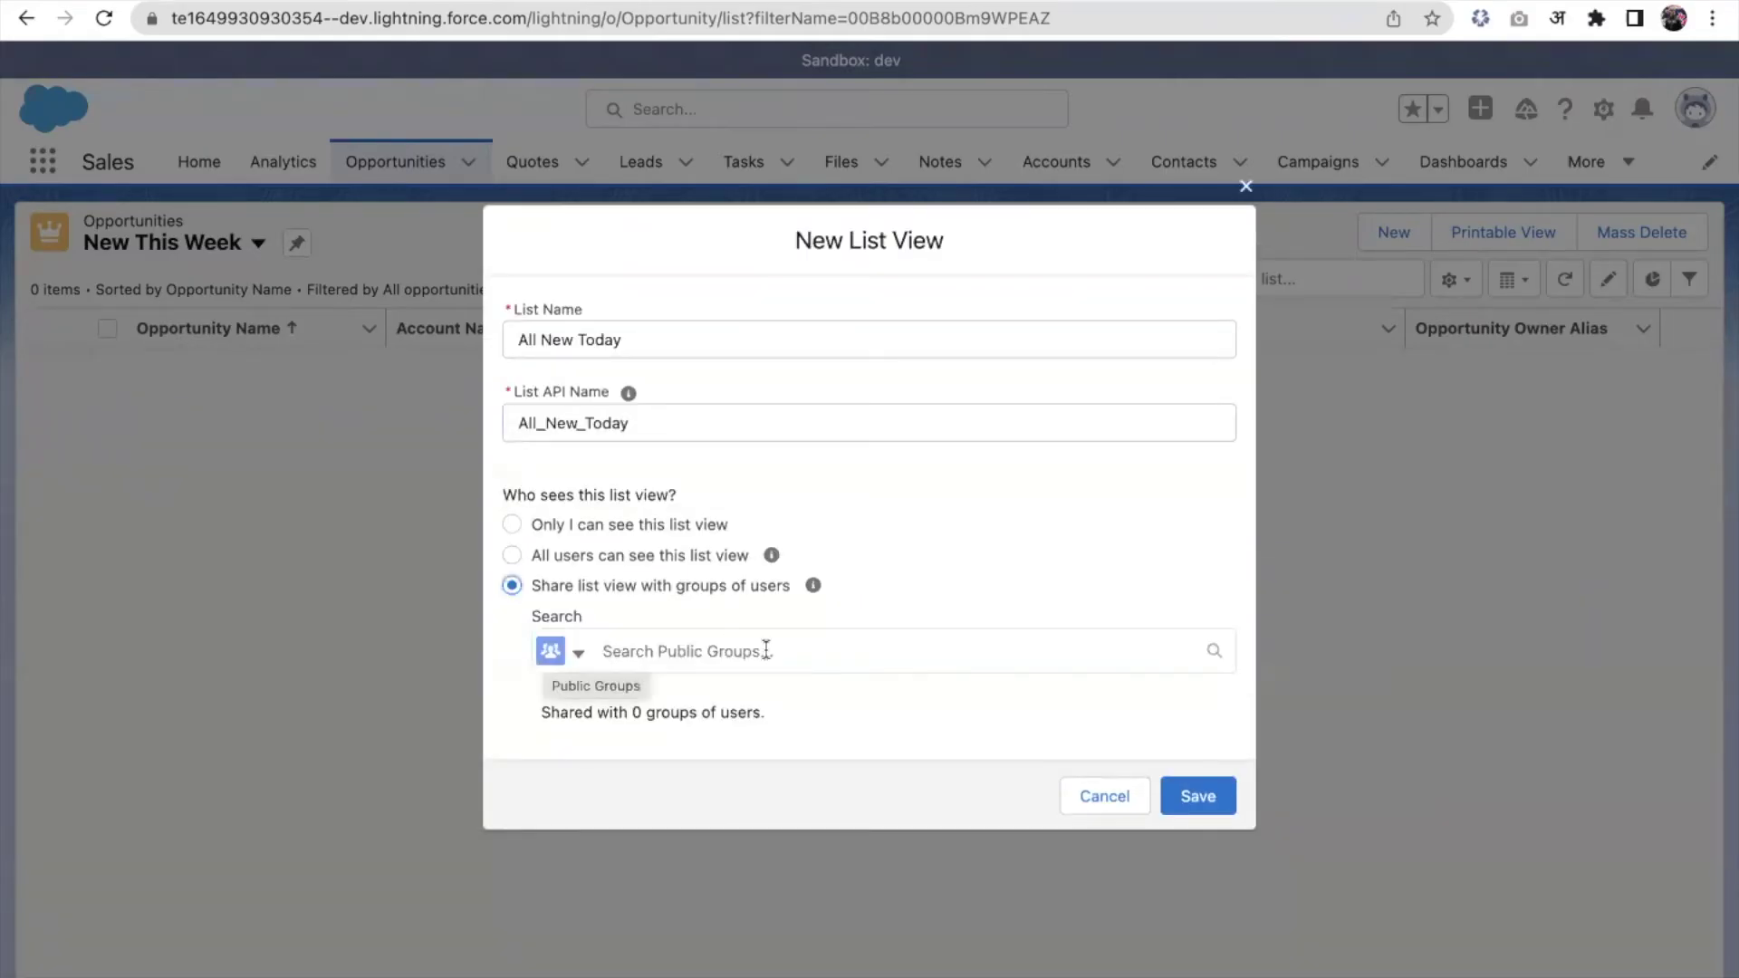
click(681, 663)
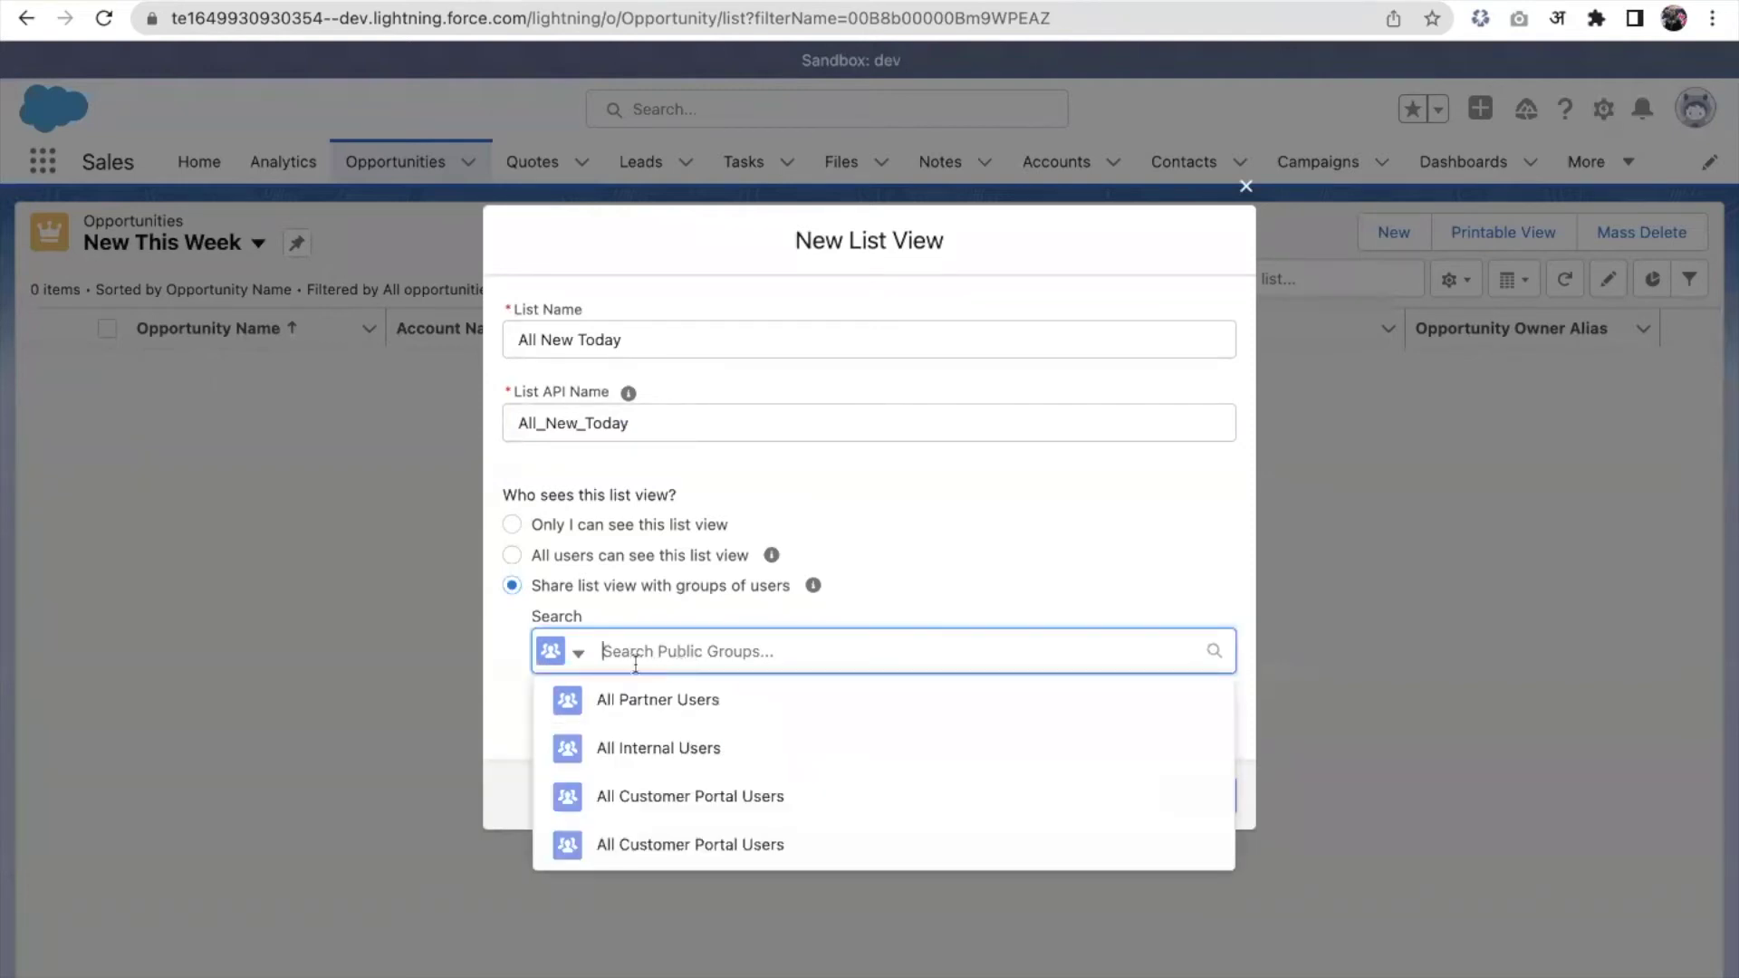
click(508, 555)
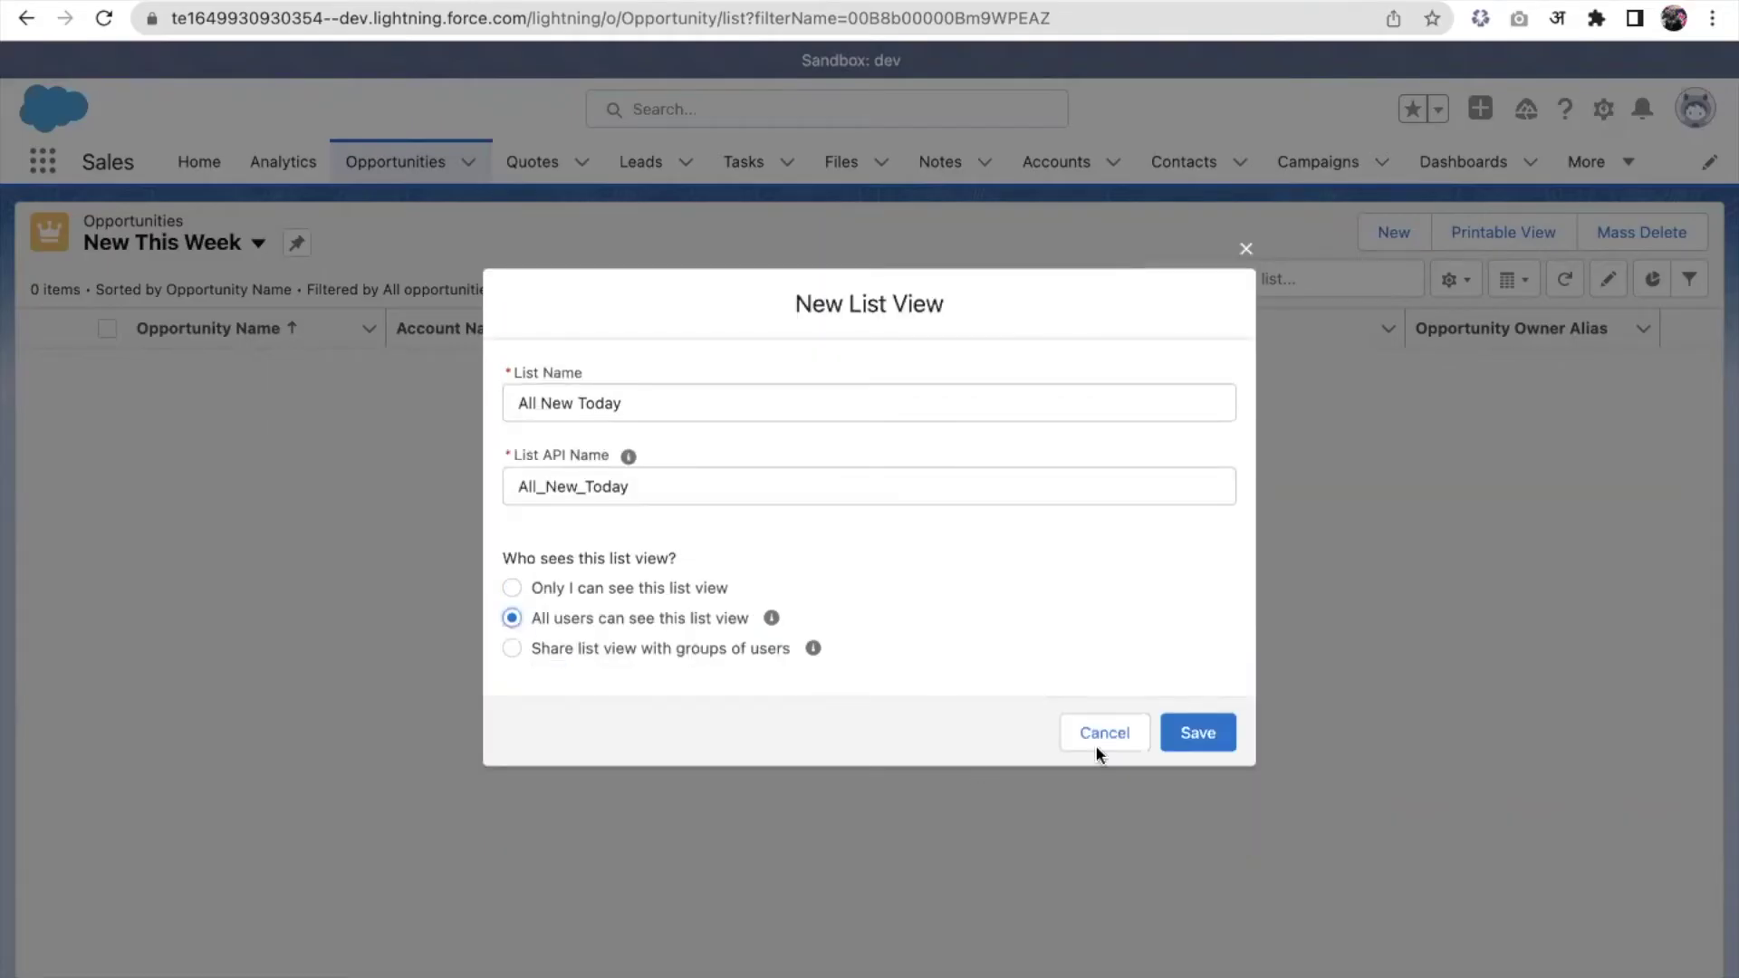
click(1222, 750)
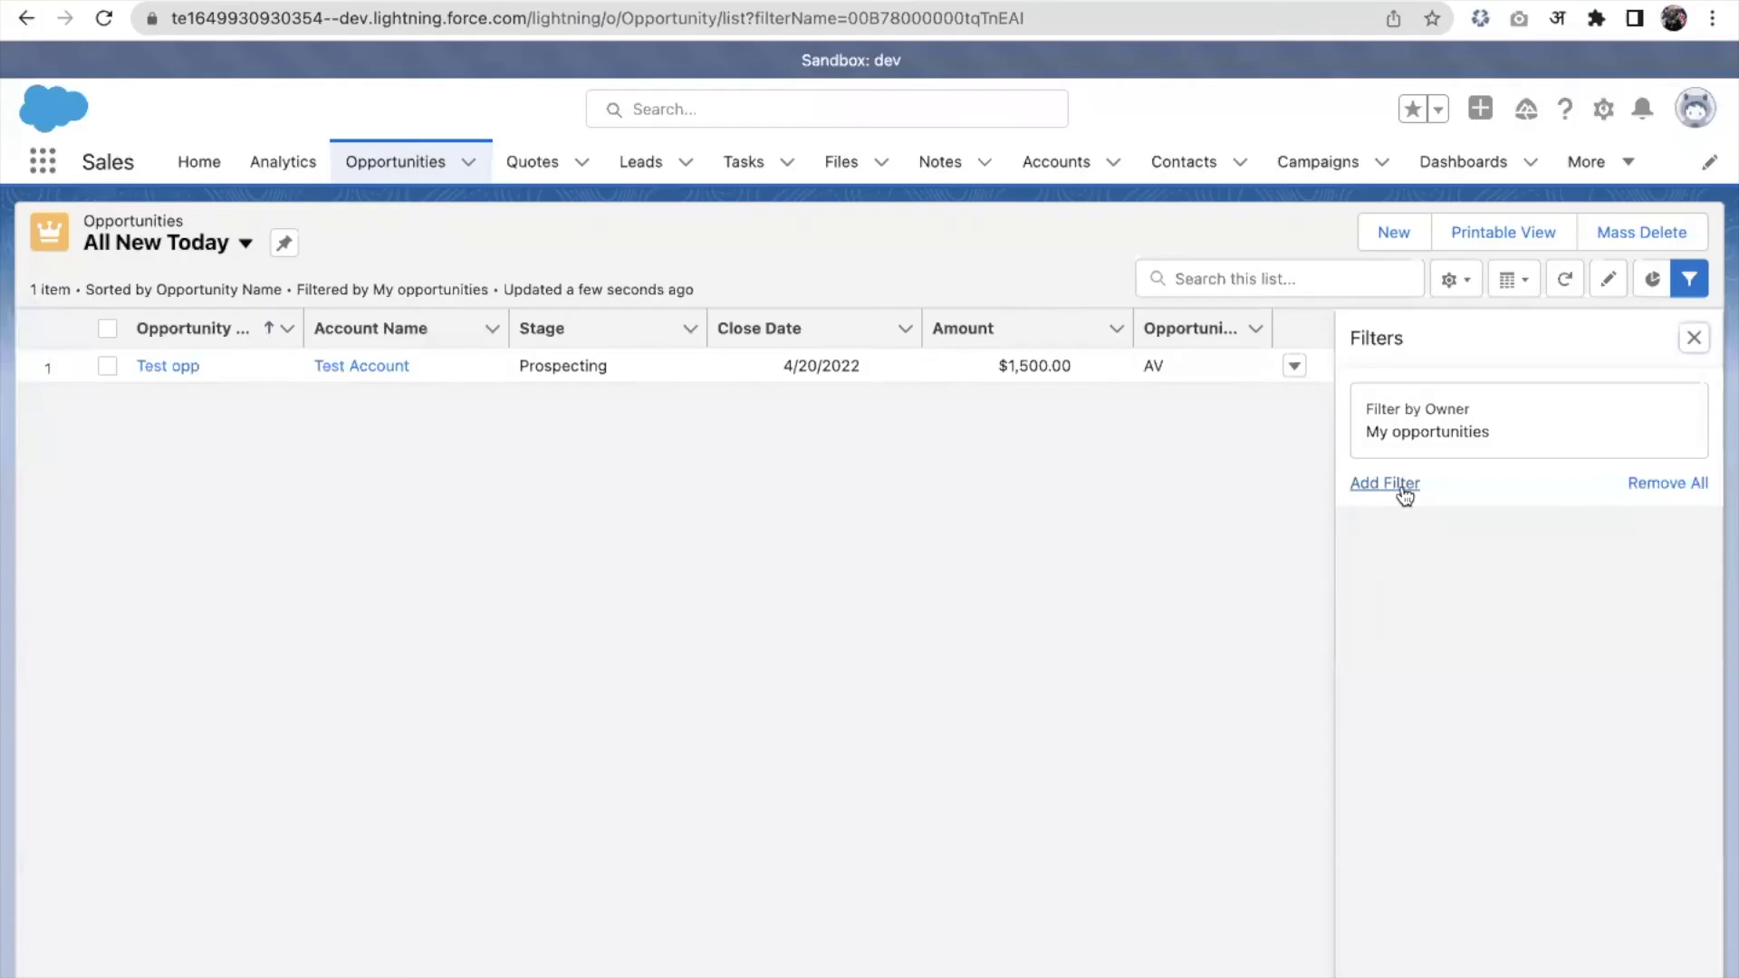
Add a Created Date equals Today filter, save it, and start a new opportunity
click(1399, 486)
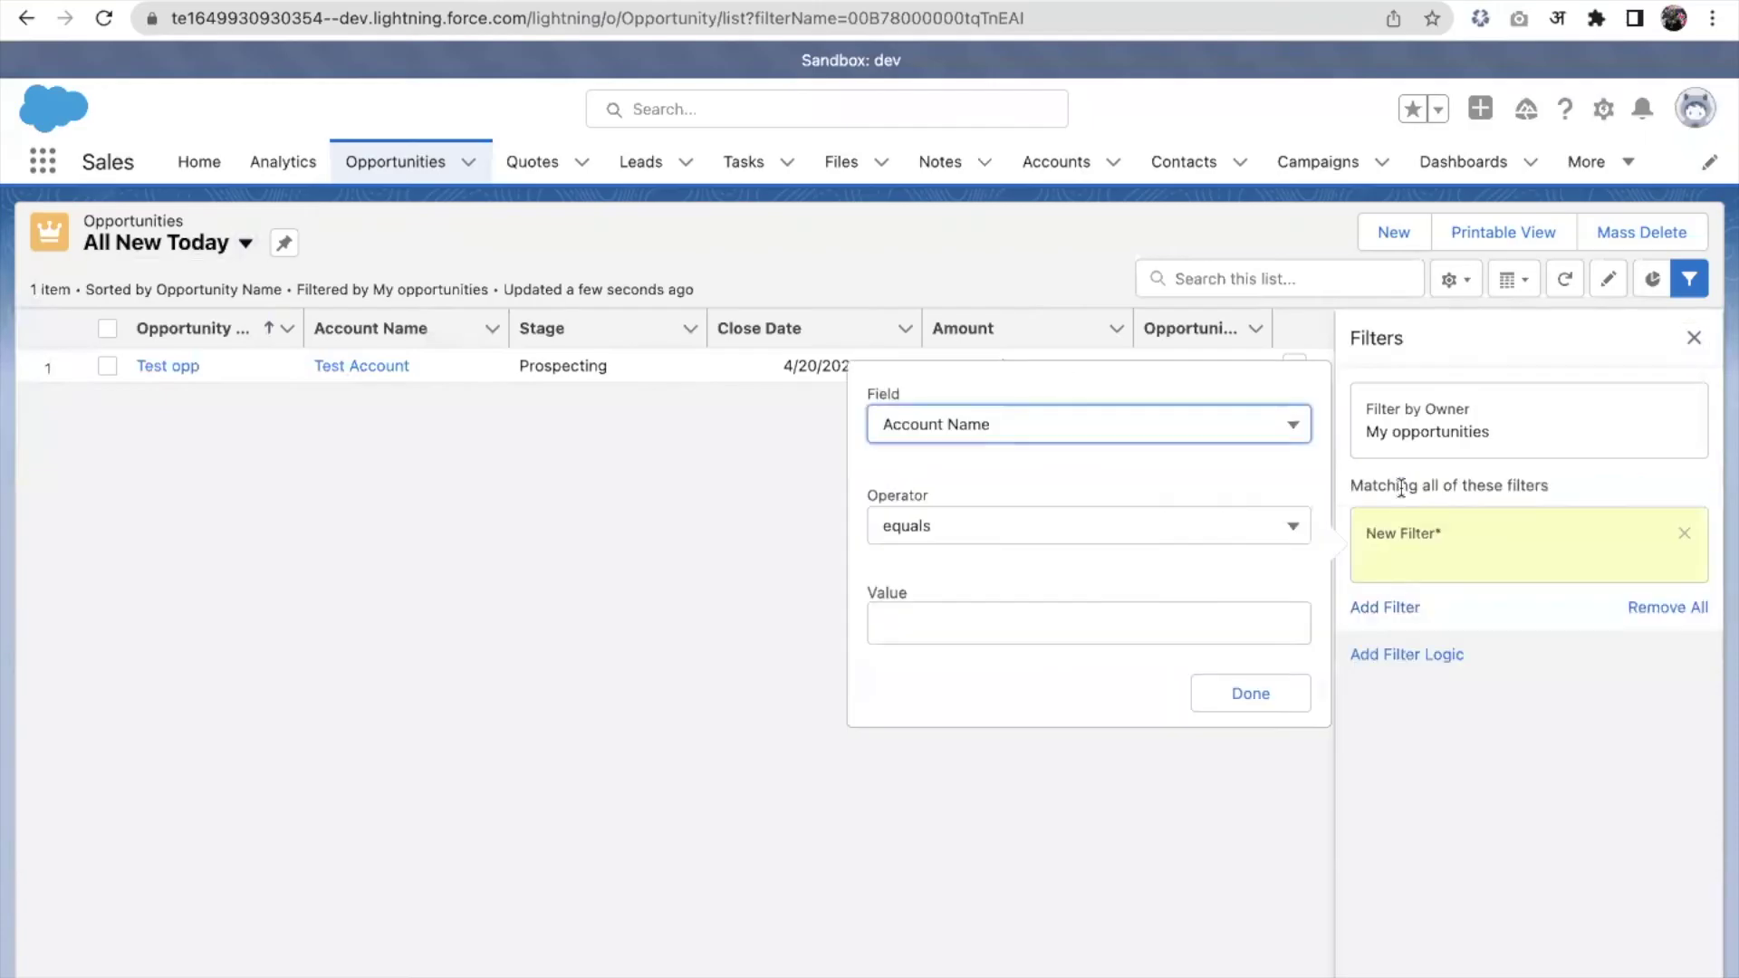
click(1079, 435)
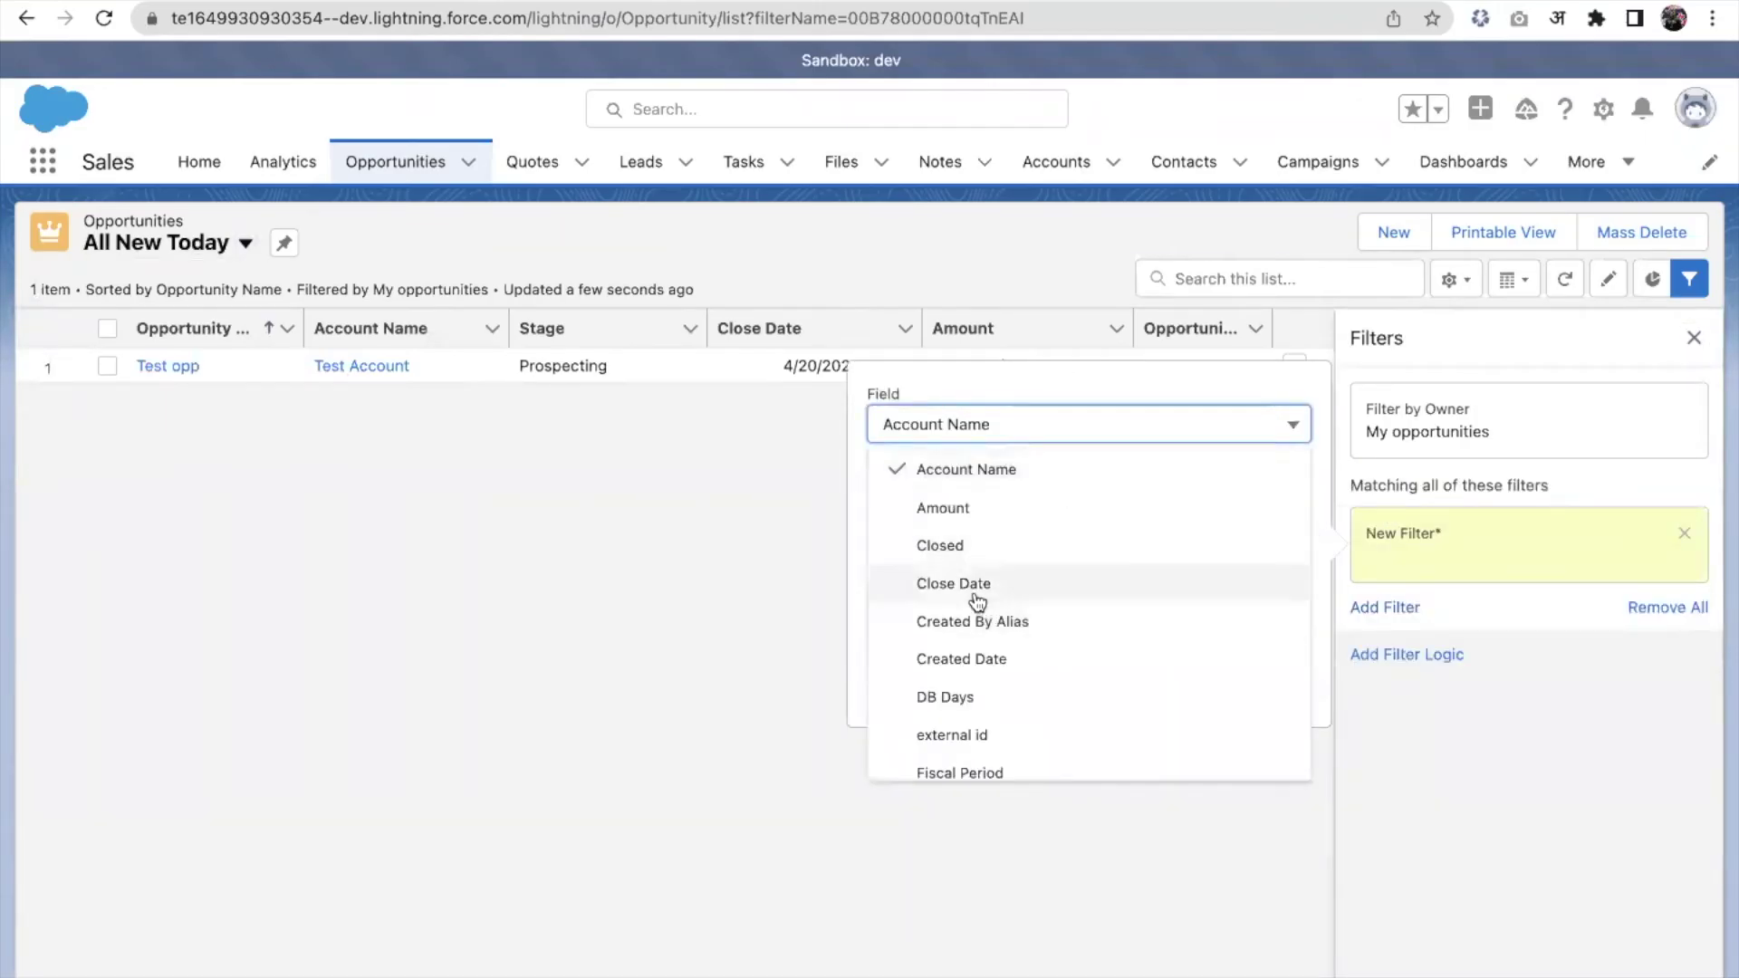
click(963, 634)
click(963, 627)
text(To)
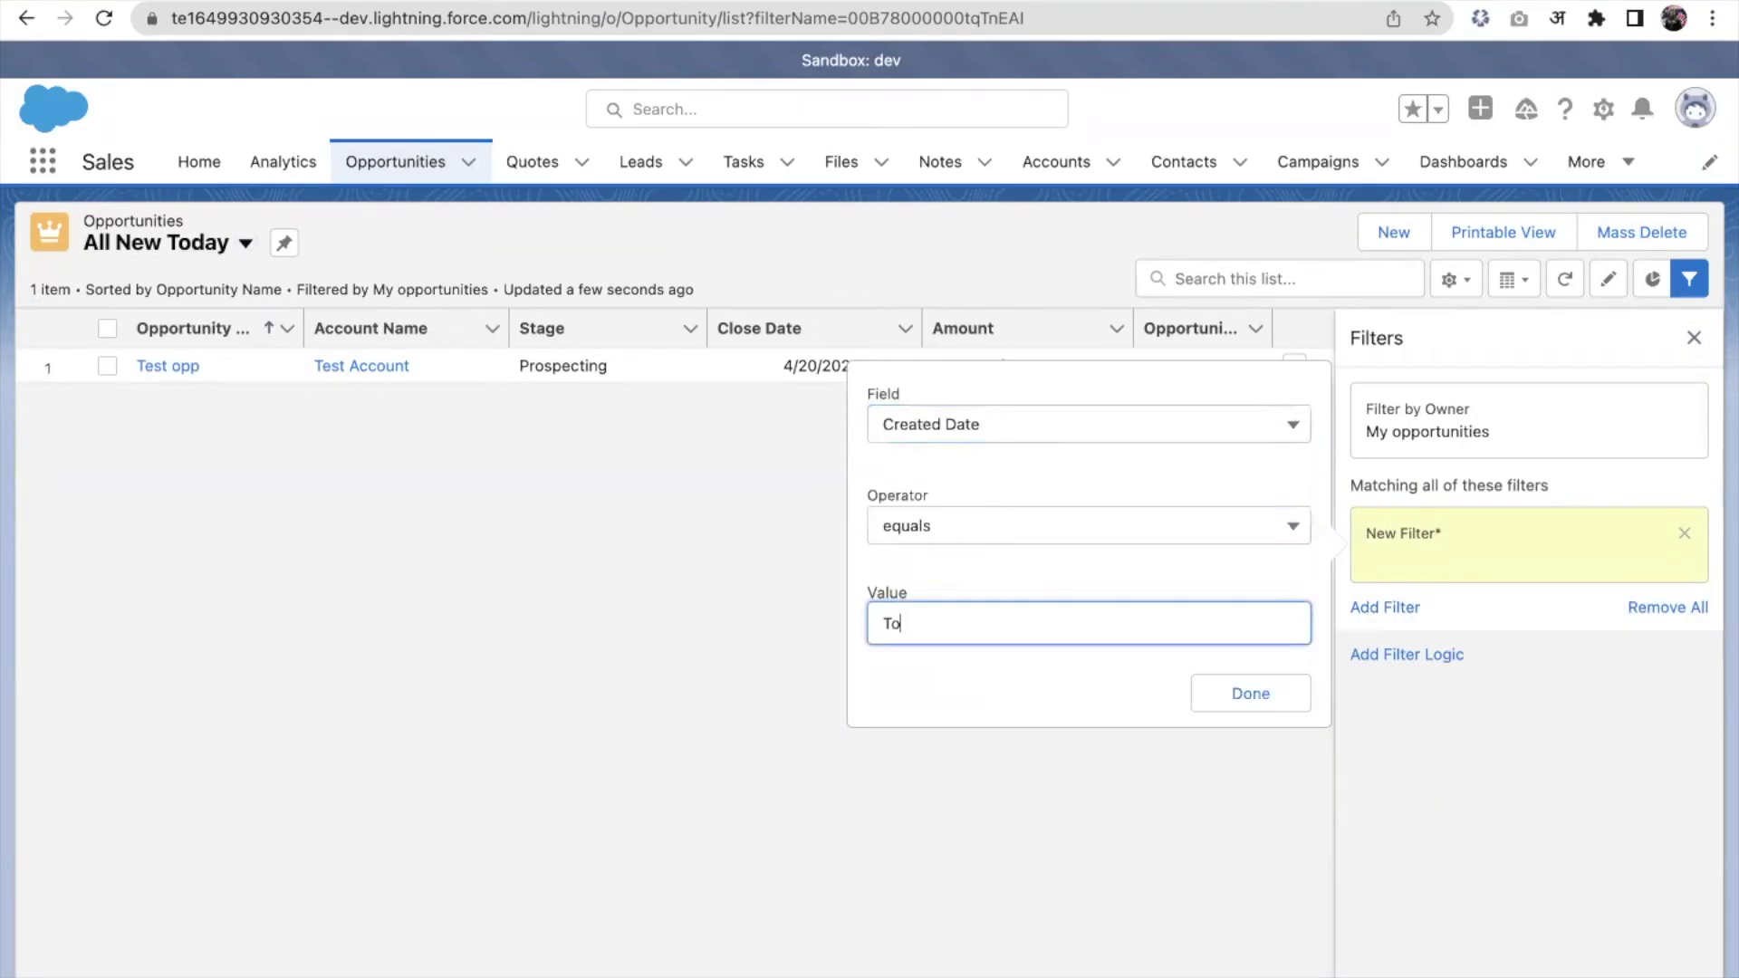
text(day)
click(1259, 693)
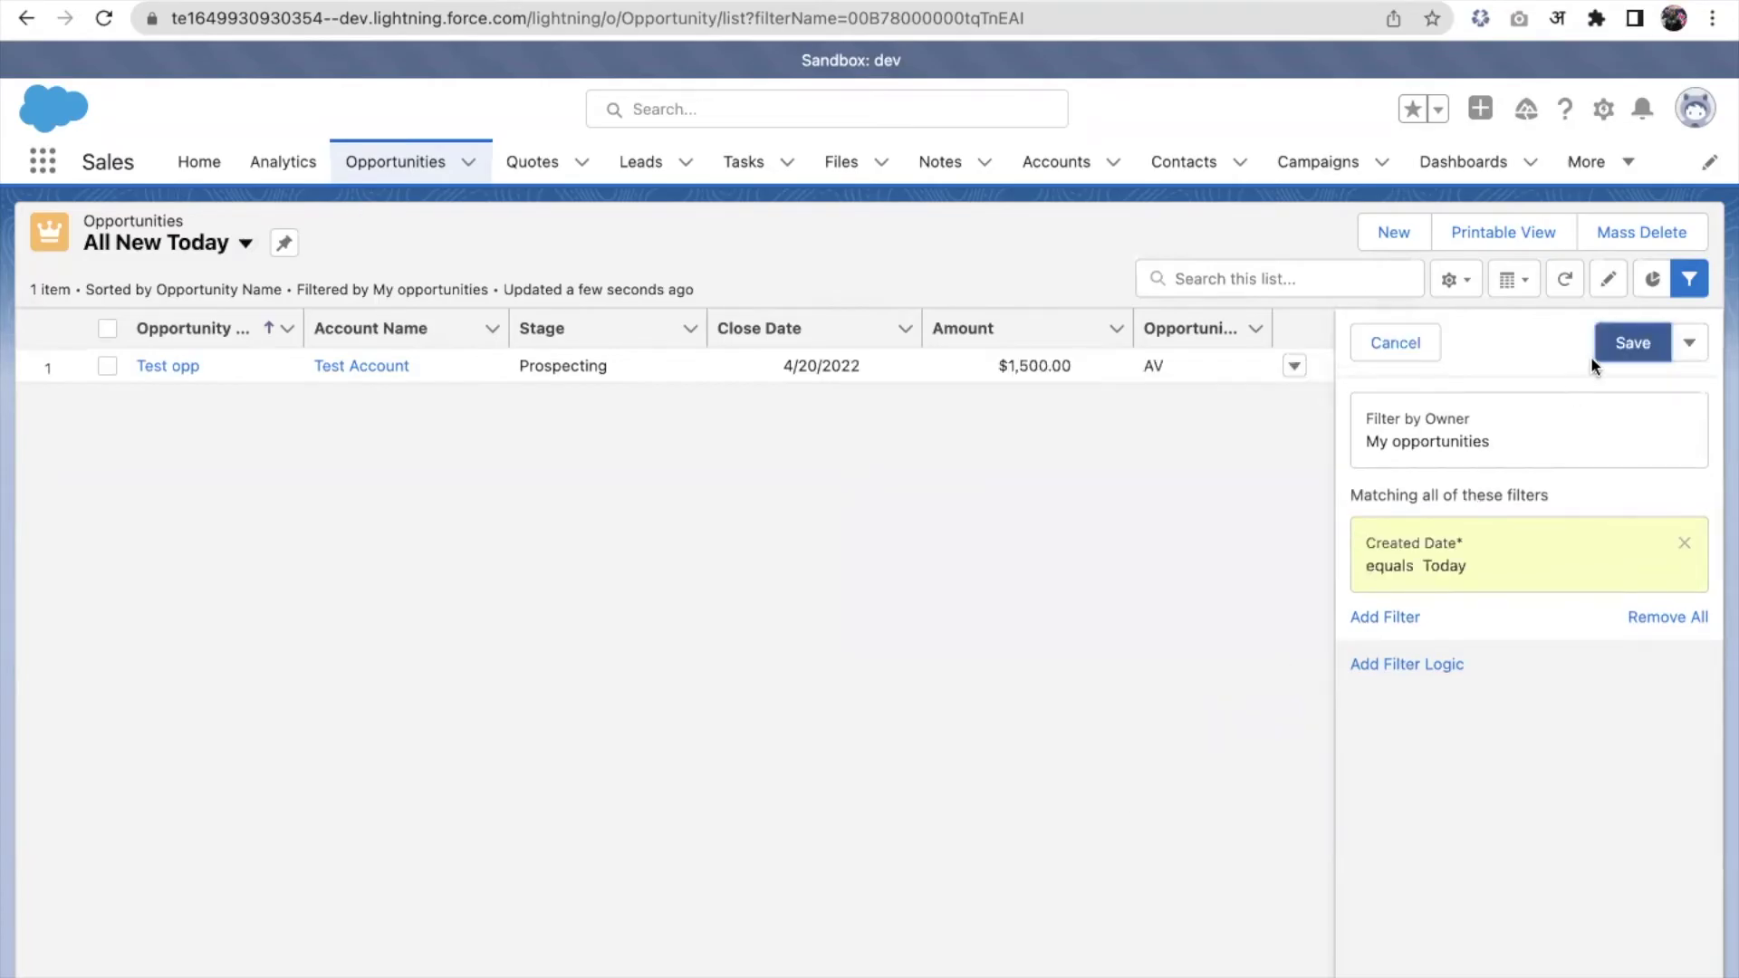
click(1605, 355)
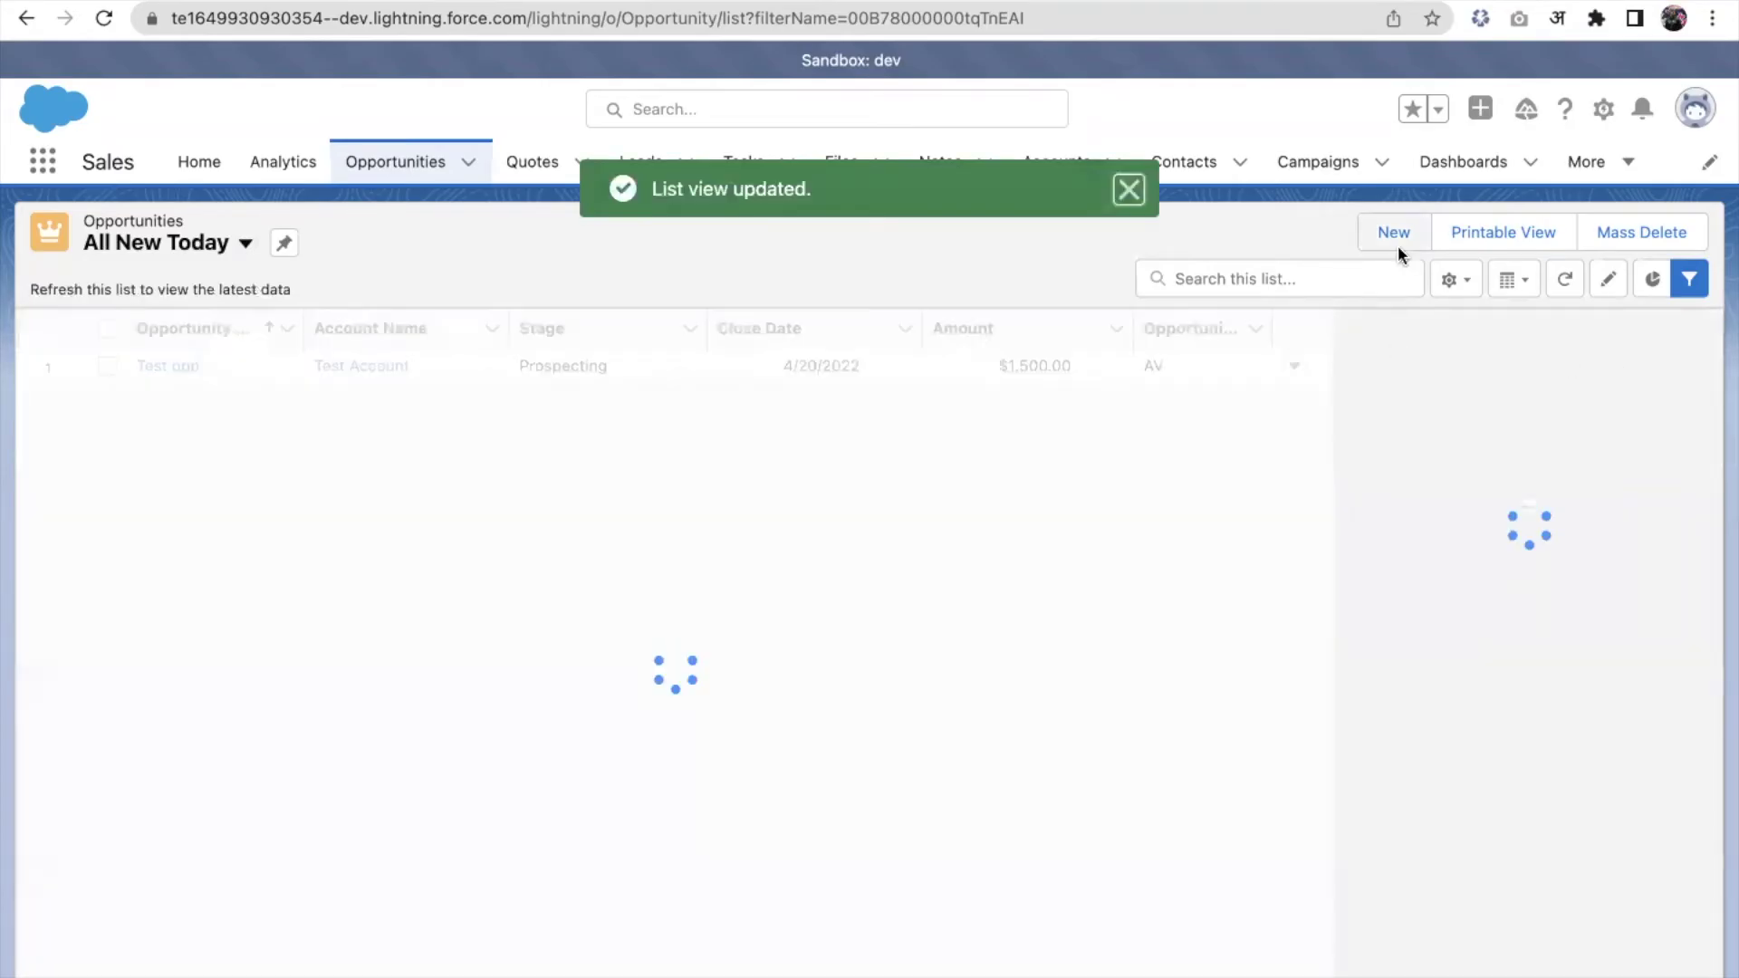
click(1394, 233)
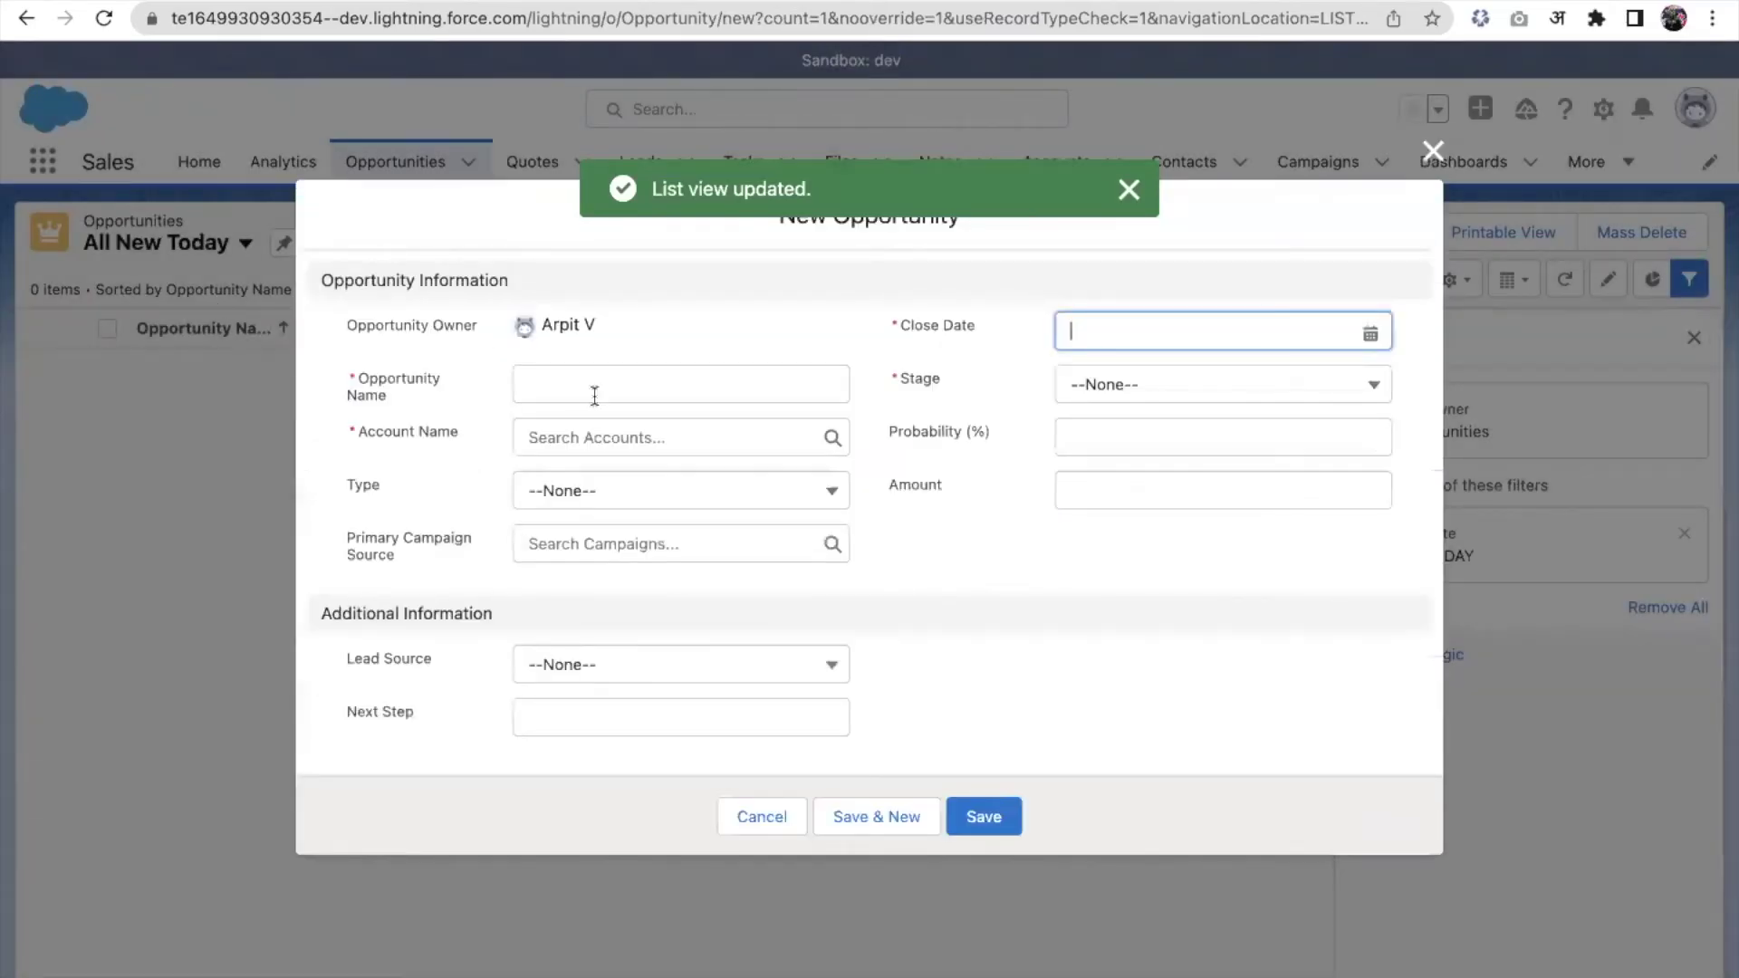
Enter the test opportunity's name and set the close date to September 29, 2022
click(590, 389)
text(test )
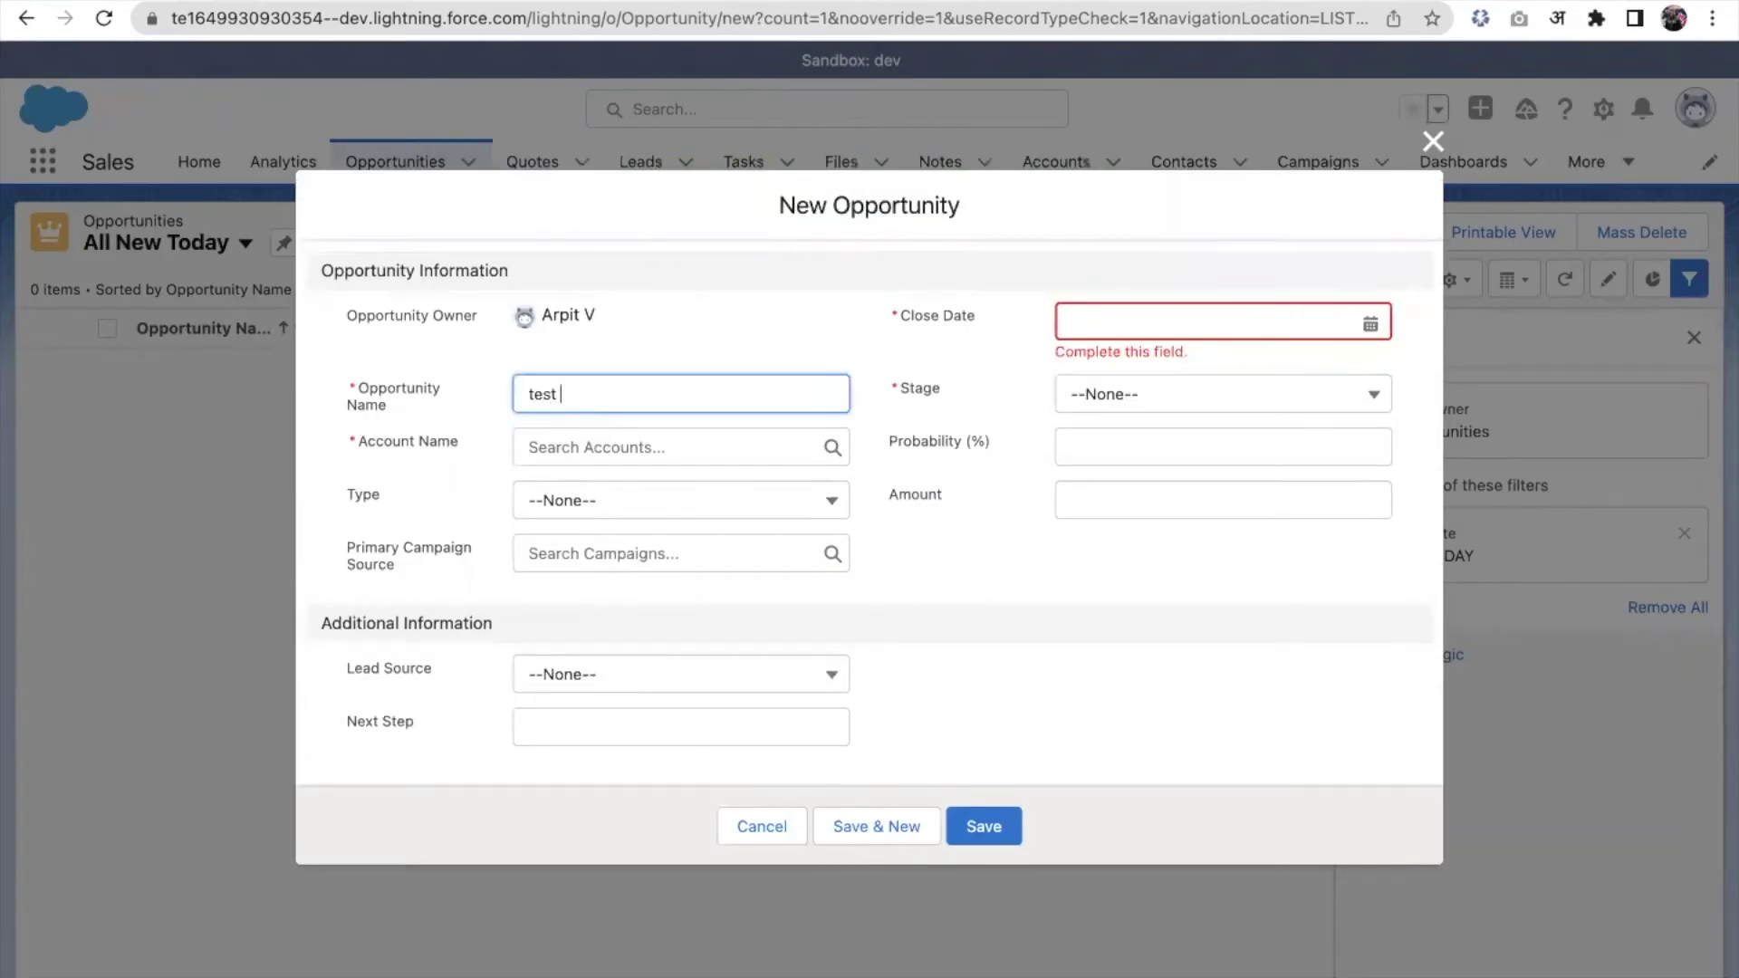
text(by arpit)
click(1263, 335)
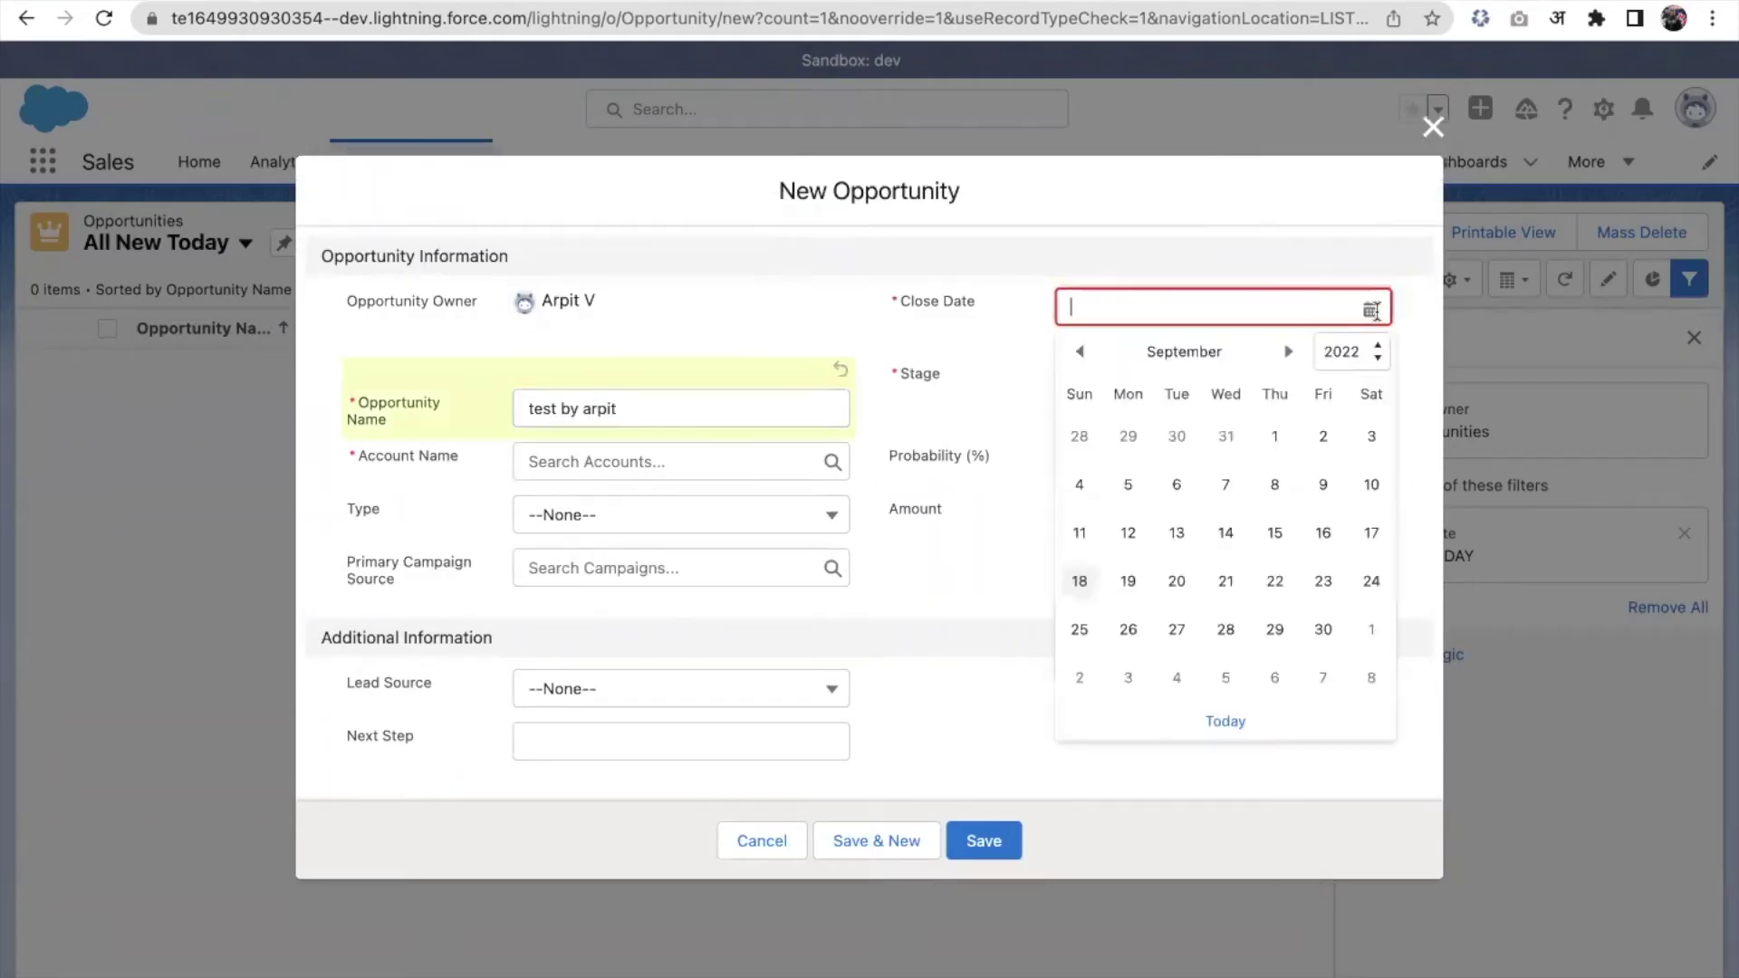
click(1273, 627)
Create a new Company account named 'Apex Hours' from the Account Name lookup
click(617, 480)
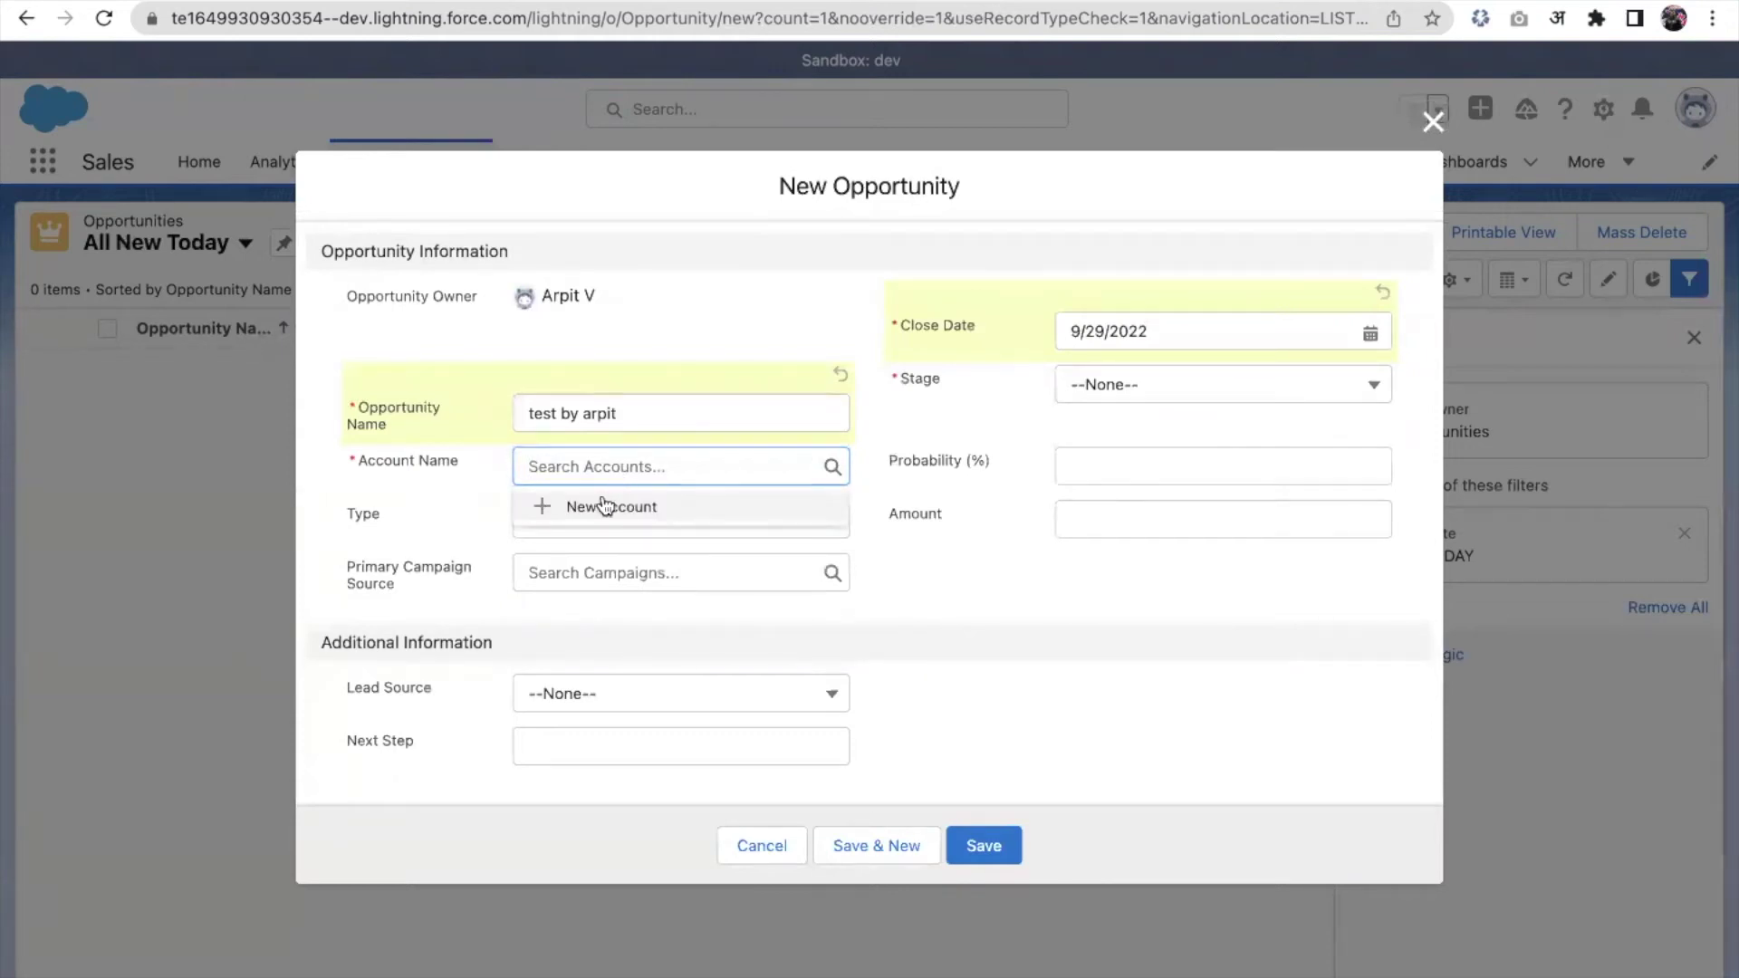
click(667, 493)
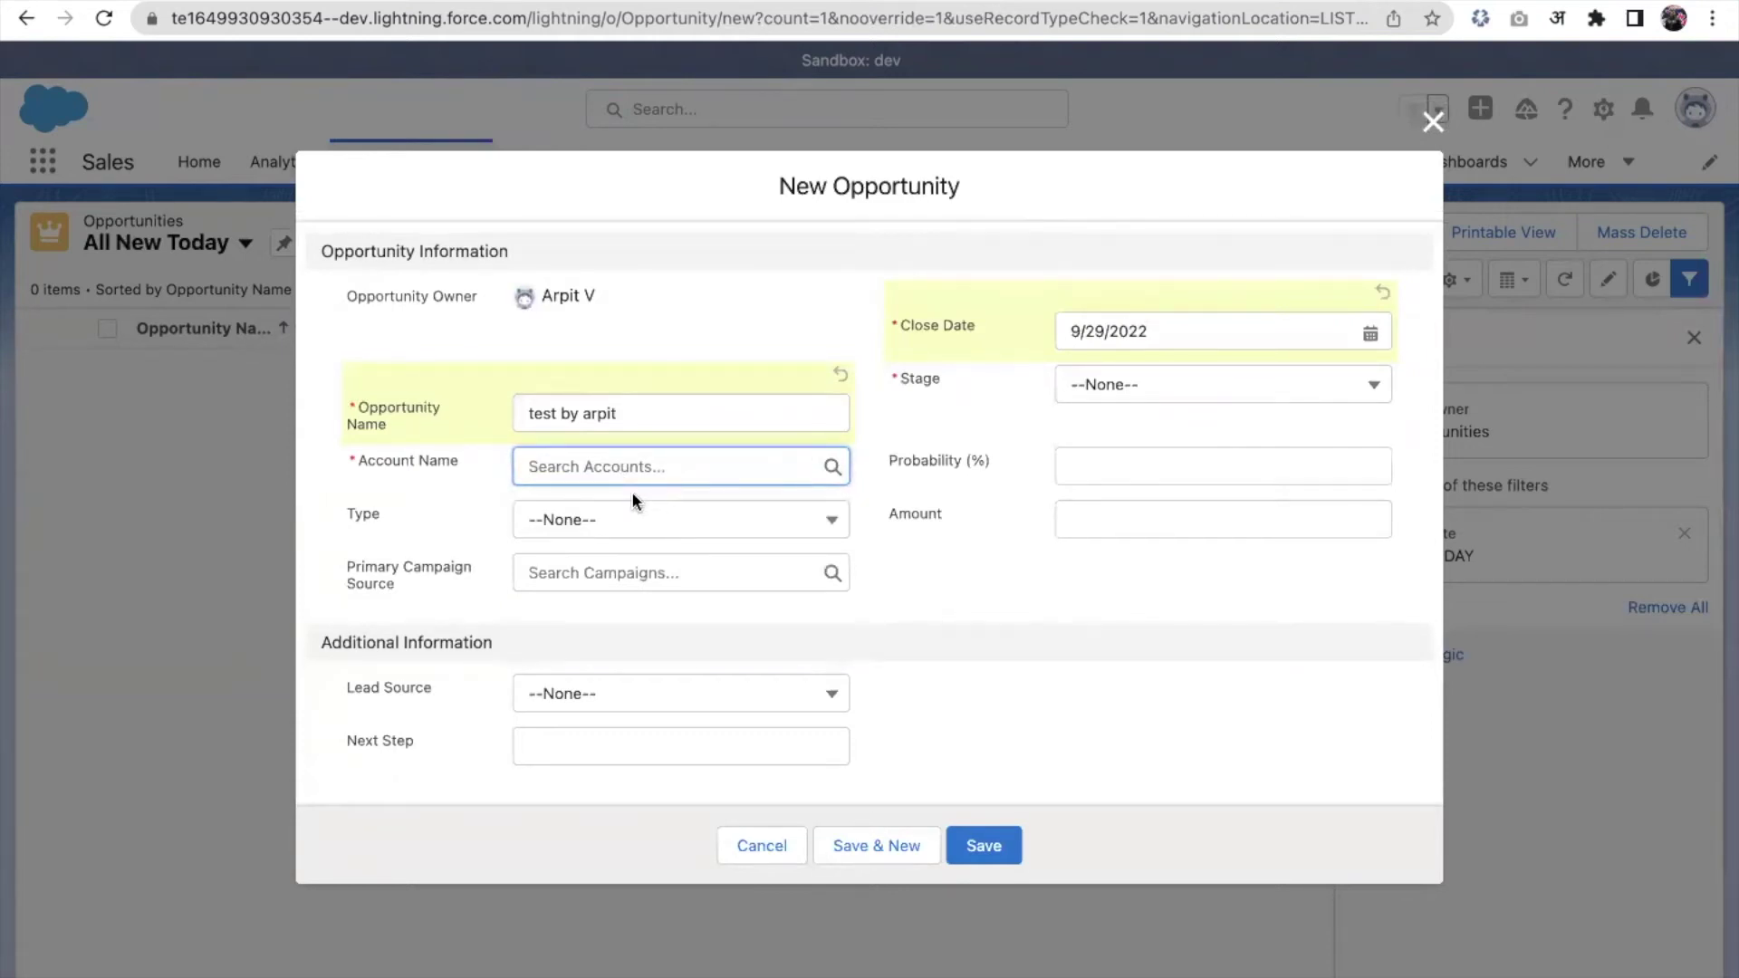
click(602, 471)
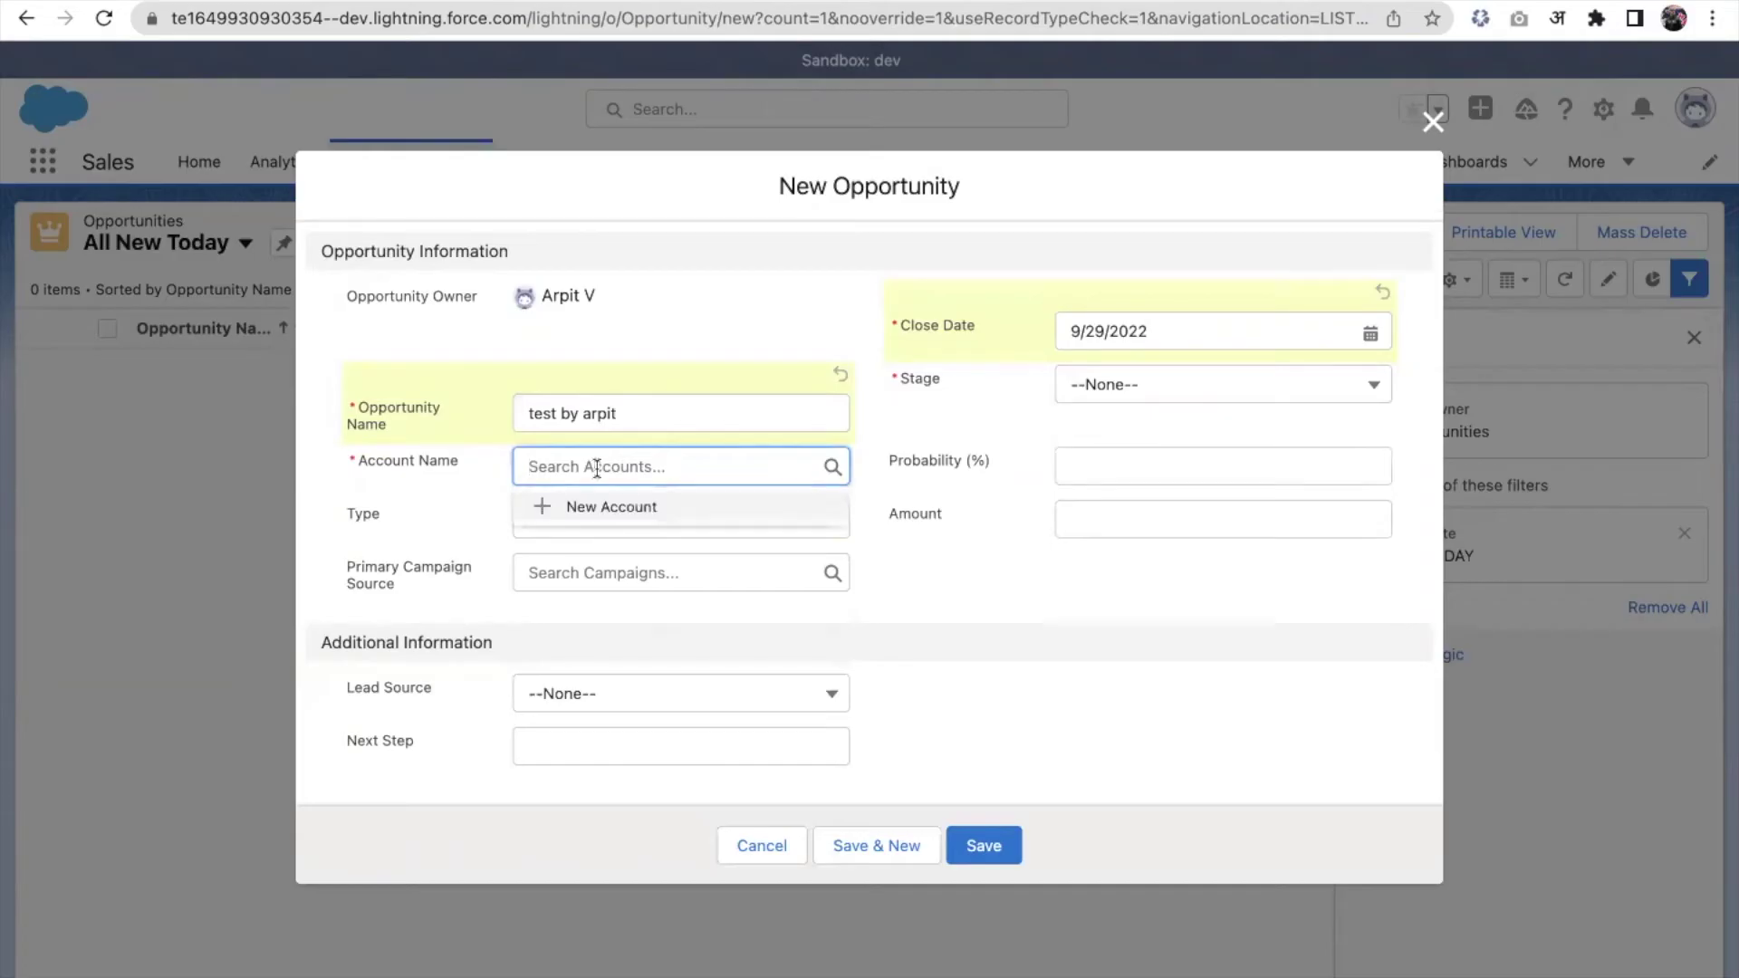
click(611, 506)
click(1213, 665)
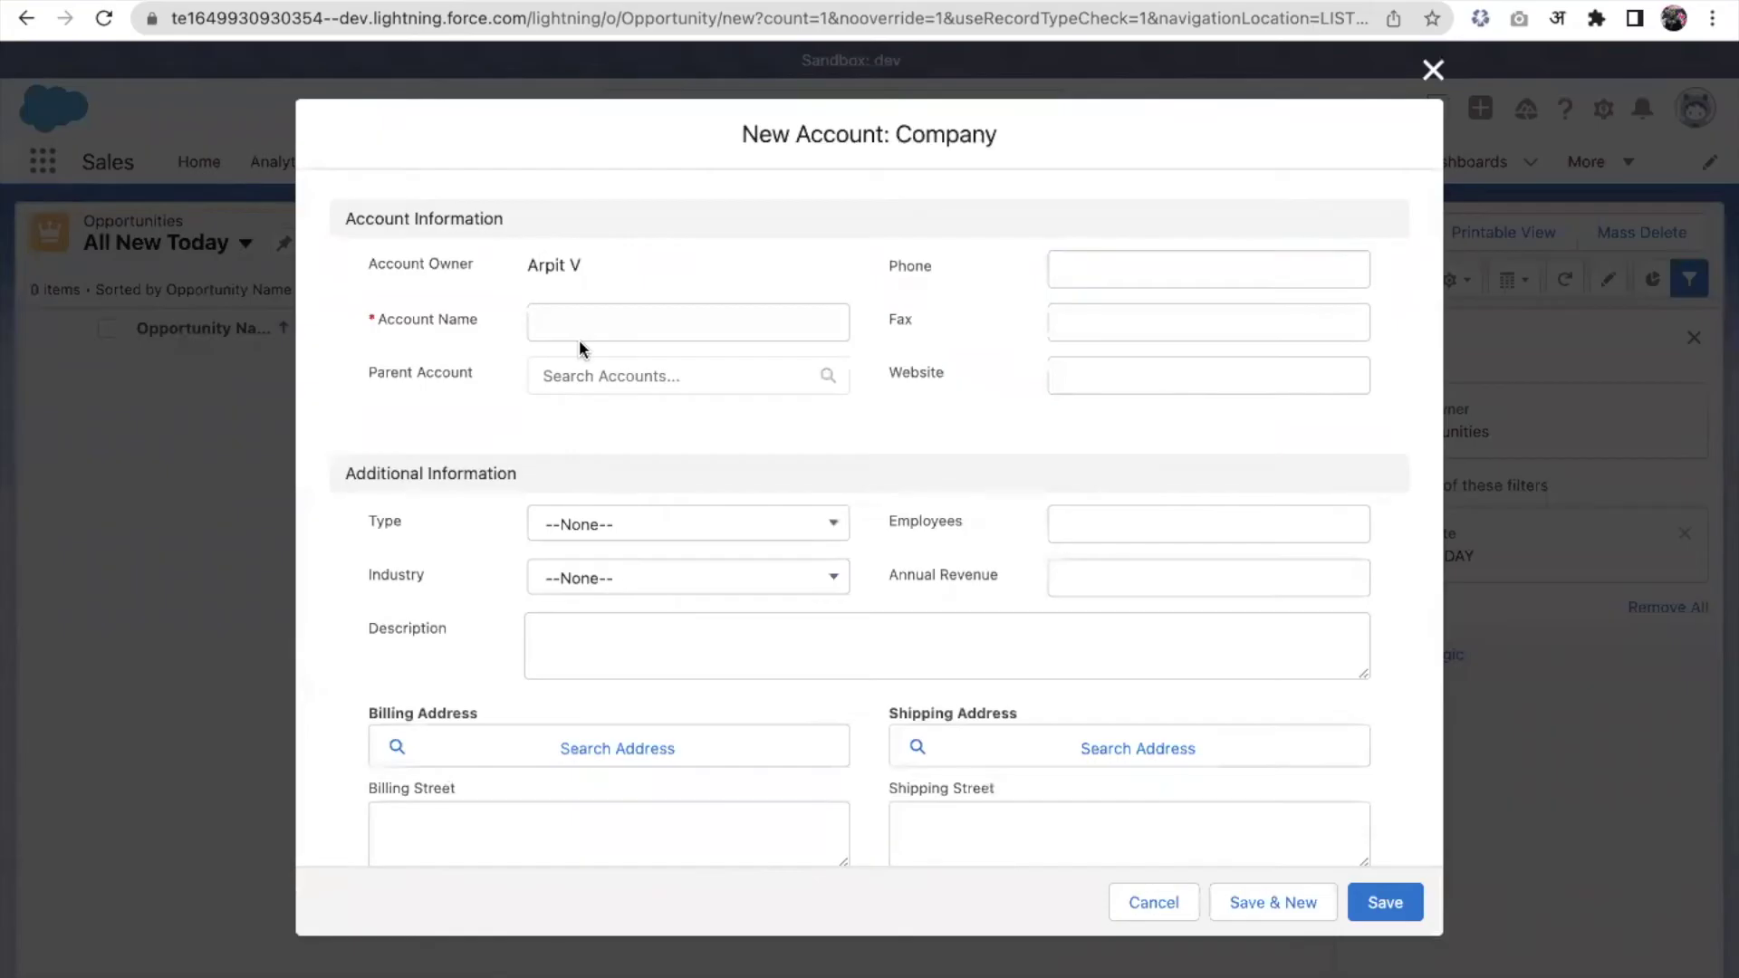
click(580, 335)
text(Apex Hou)
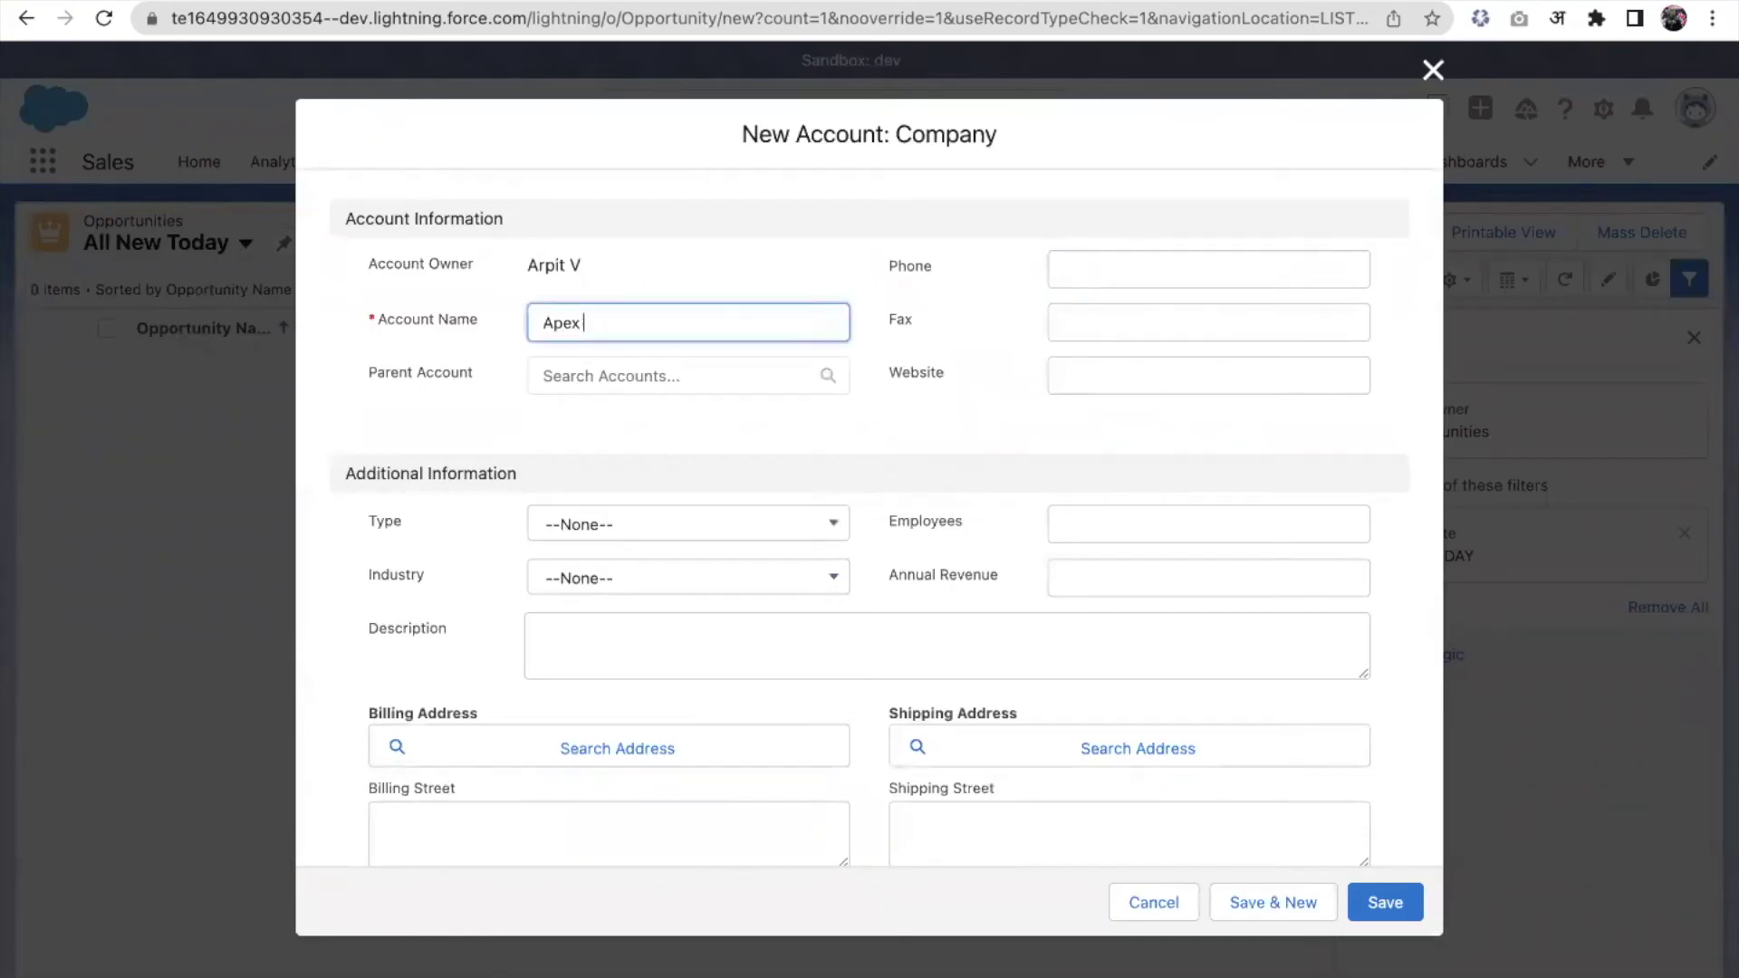
text(rs)
key(BackSpace)
key(BackSpace)
key(BackSpace)
text(ours)
click(1394, 904)
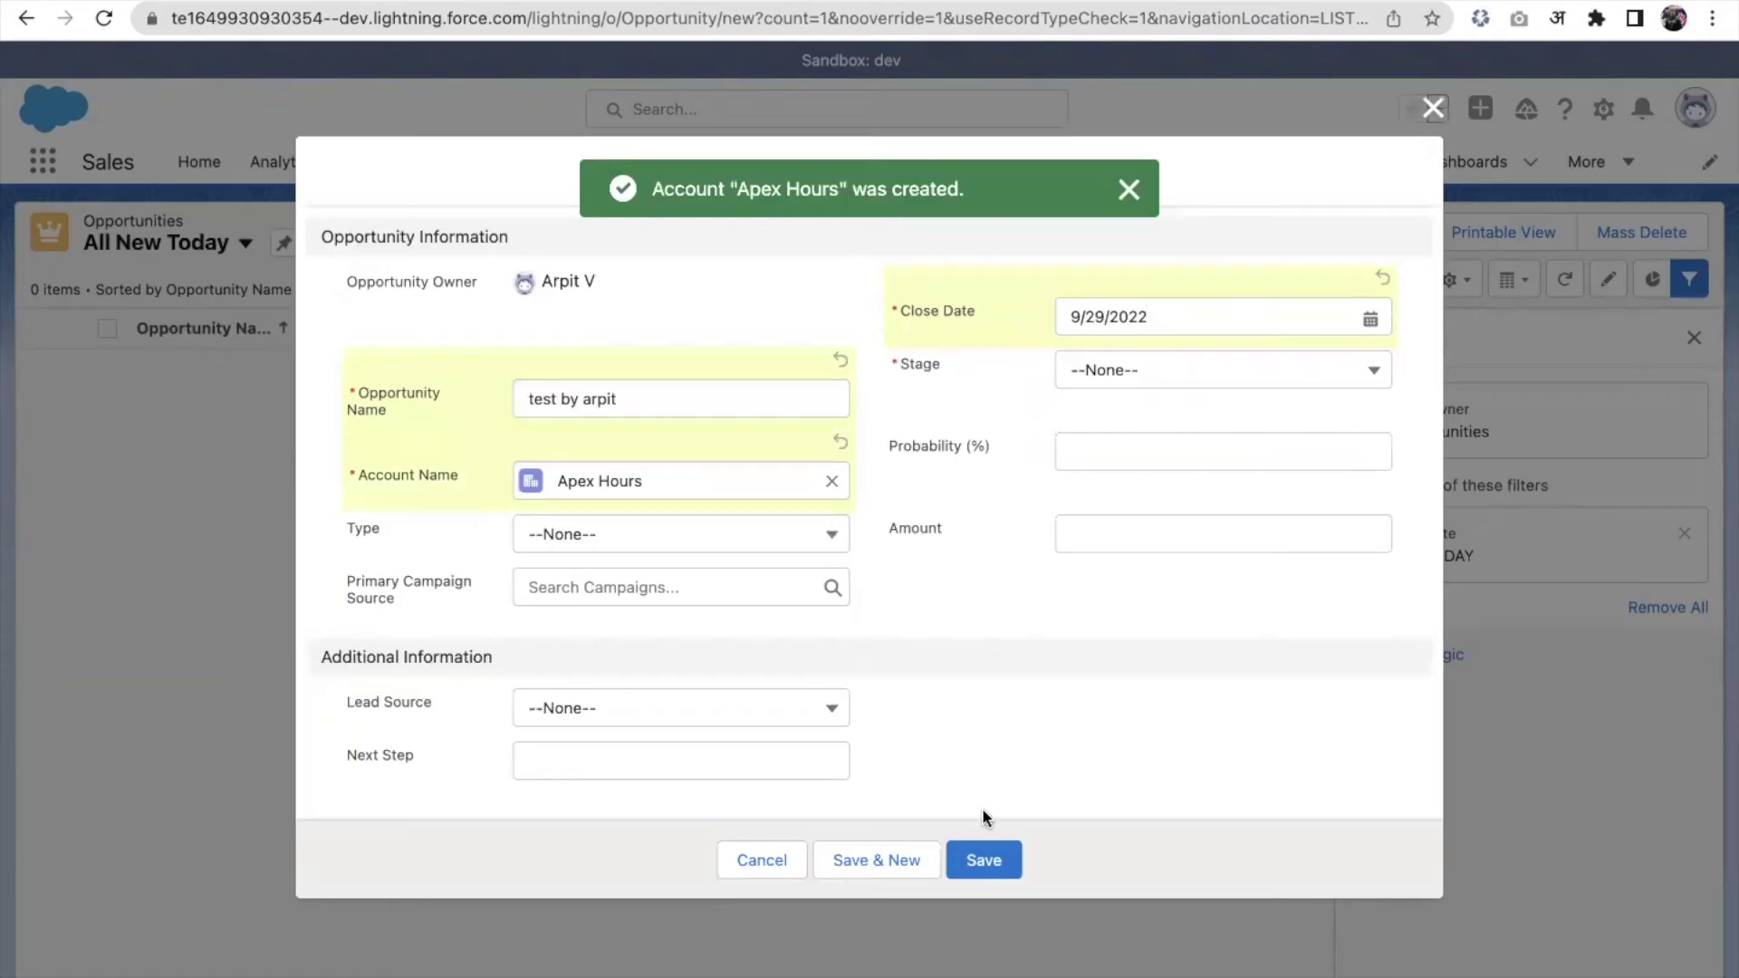
Set the opportunity's stage to Prospecting and save it
click(996, 864)
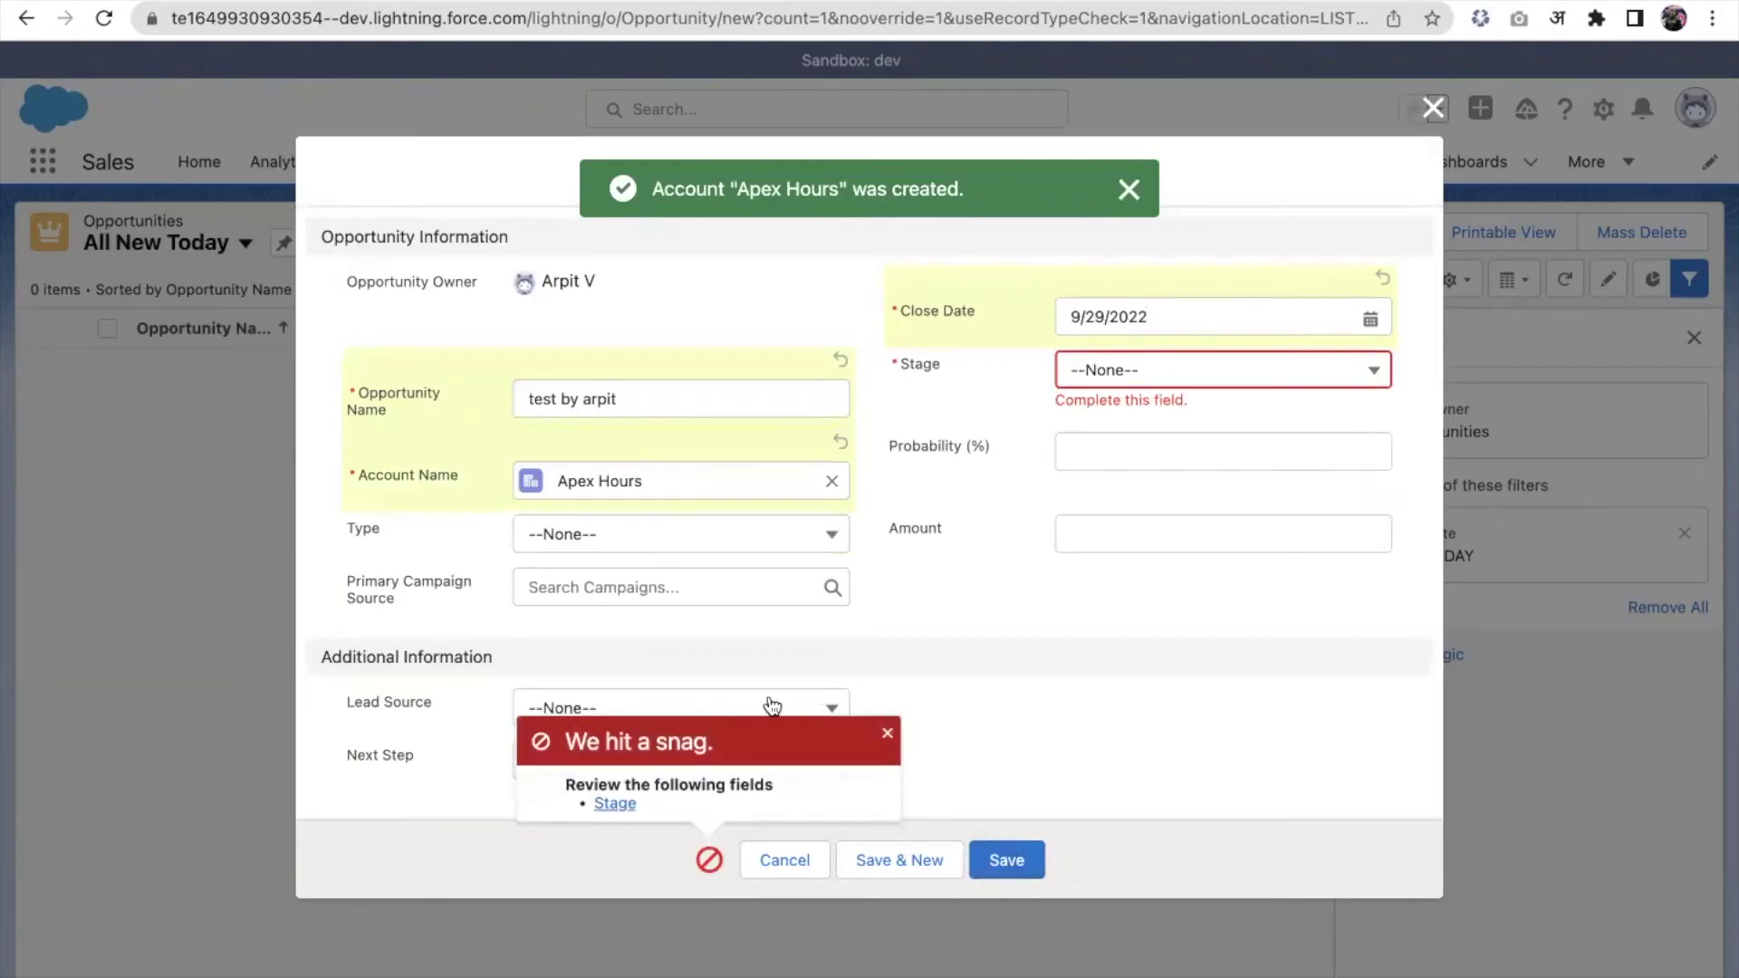
click(1166, 369)
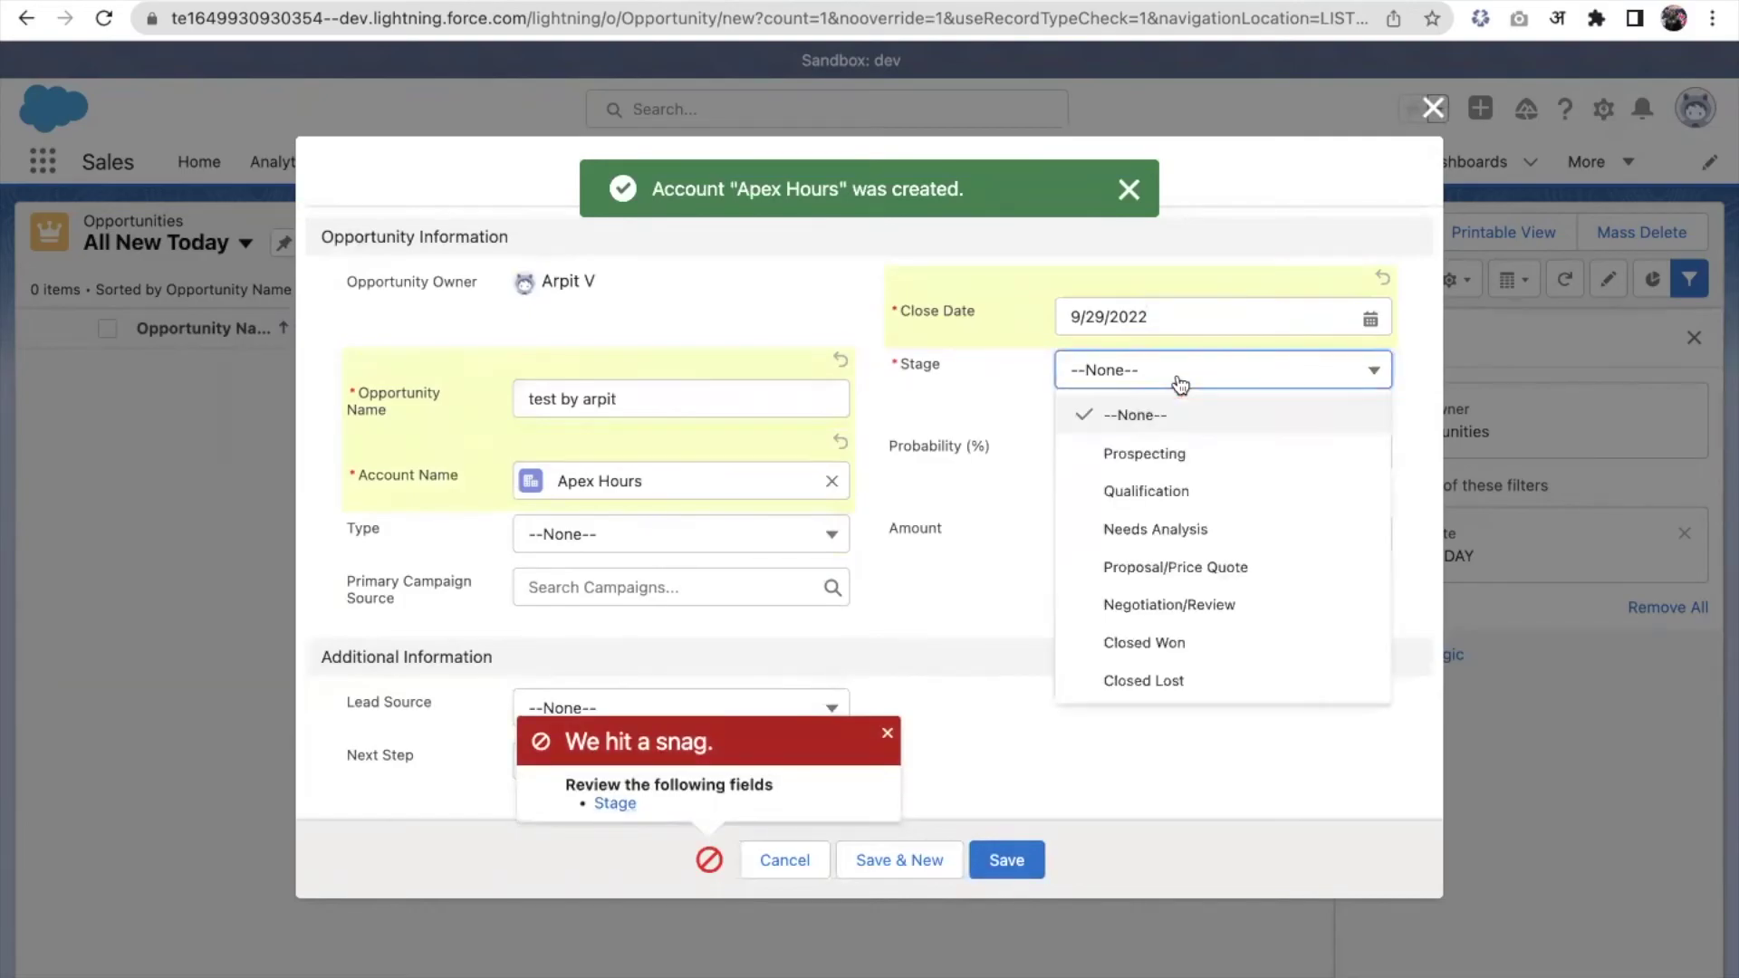
click(1146, 454)
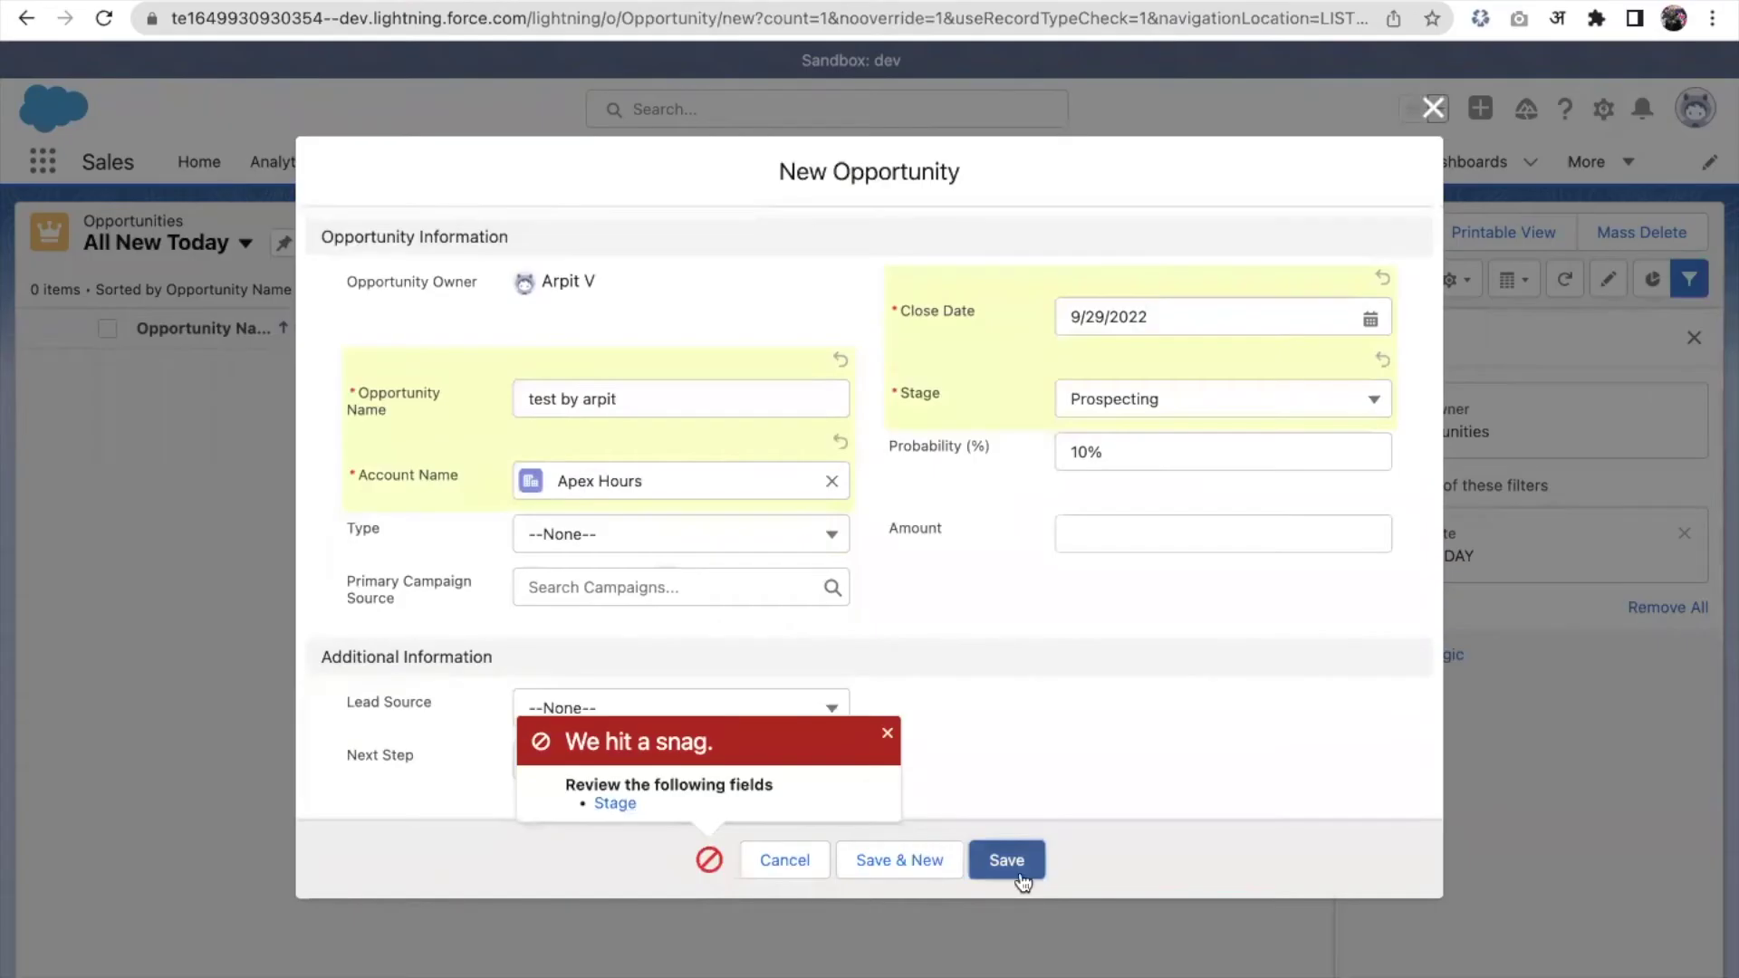
click(1020, 874)
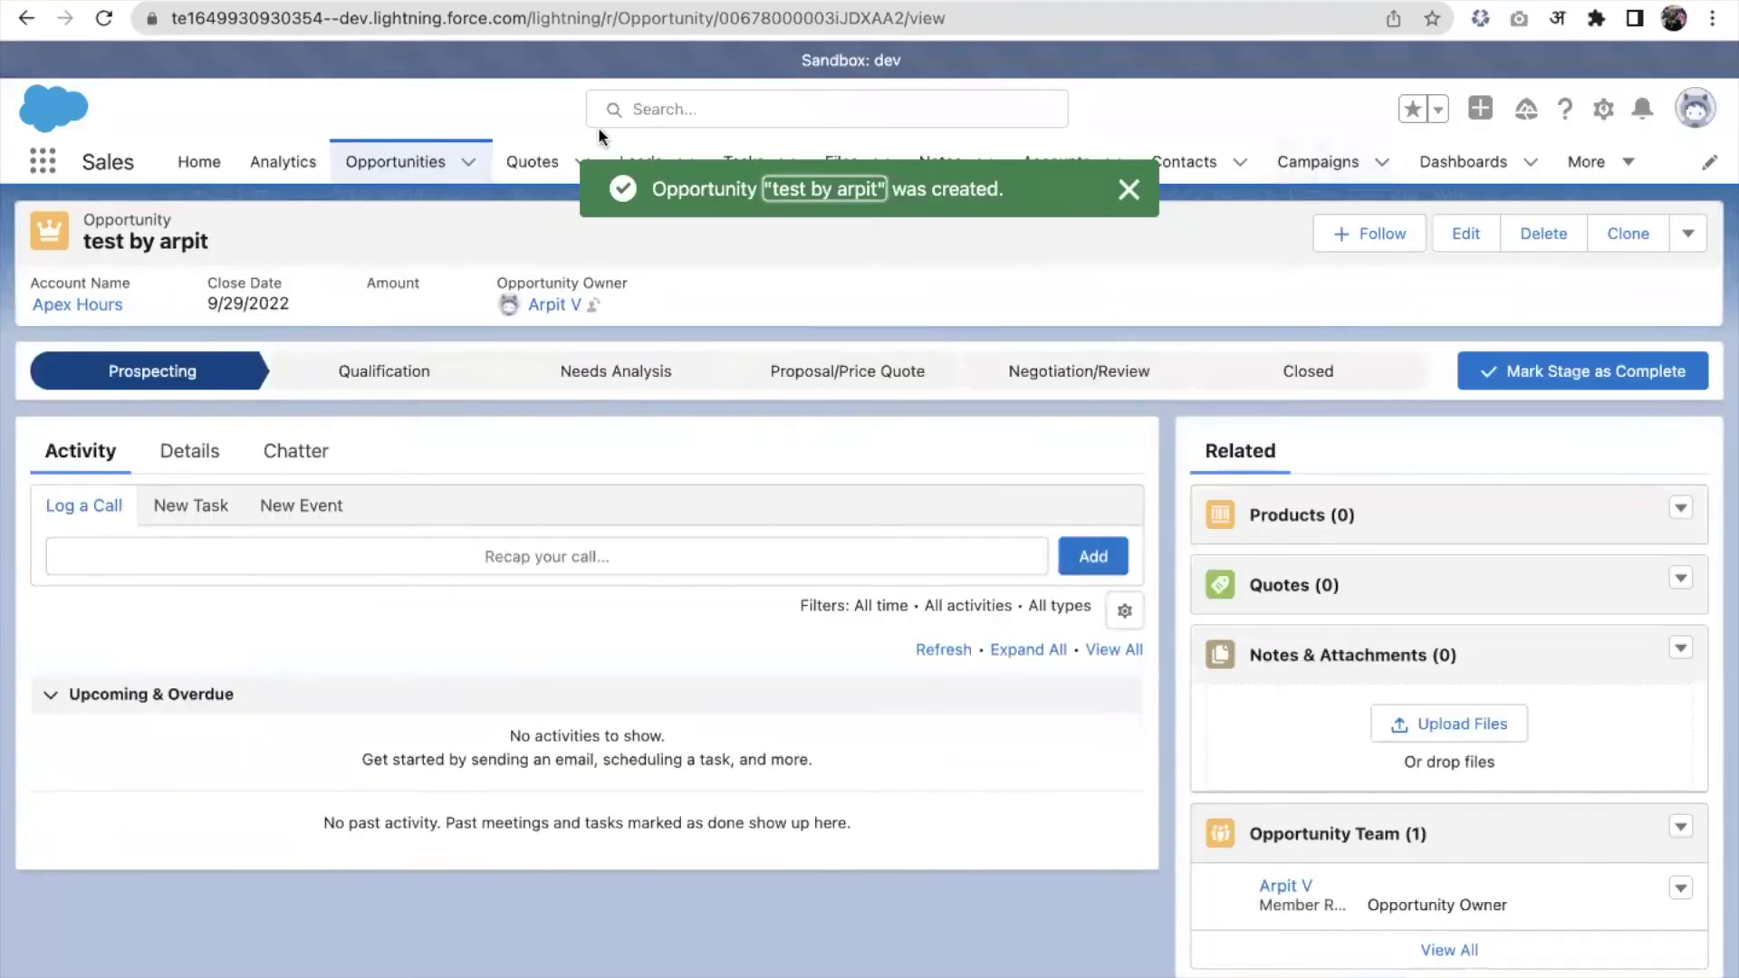
Open the Opportunities tab and switch to the All New Today list view
click(399, 165)
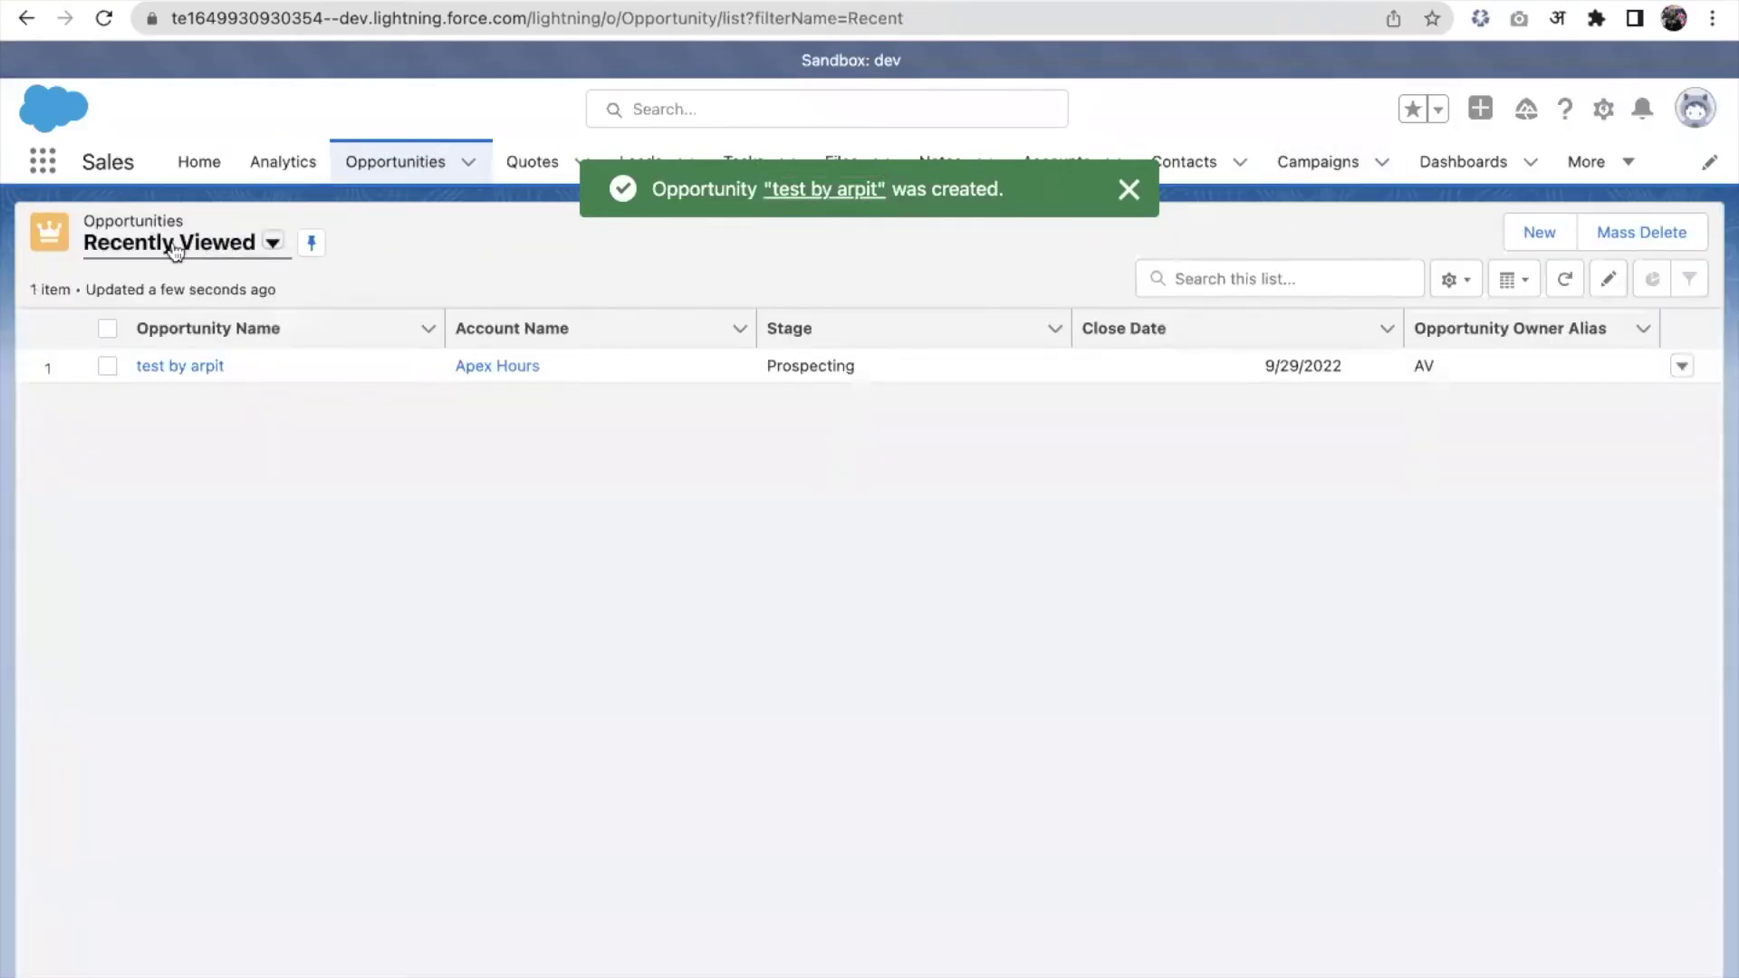
click(190, 245)
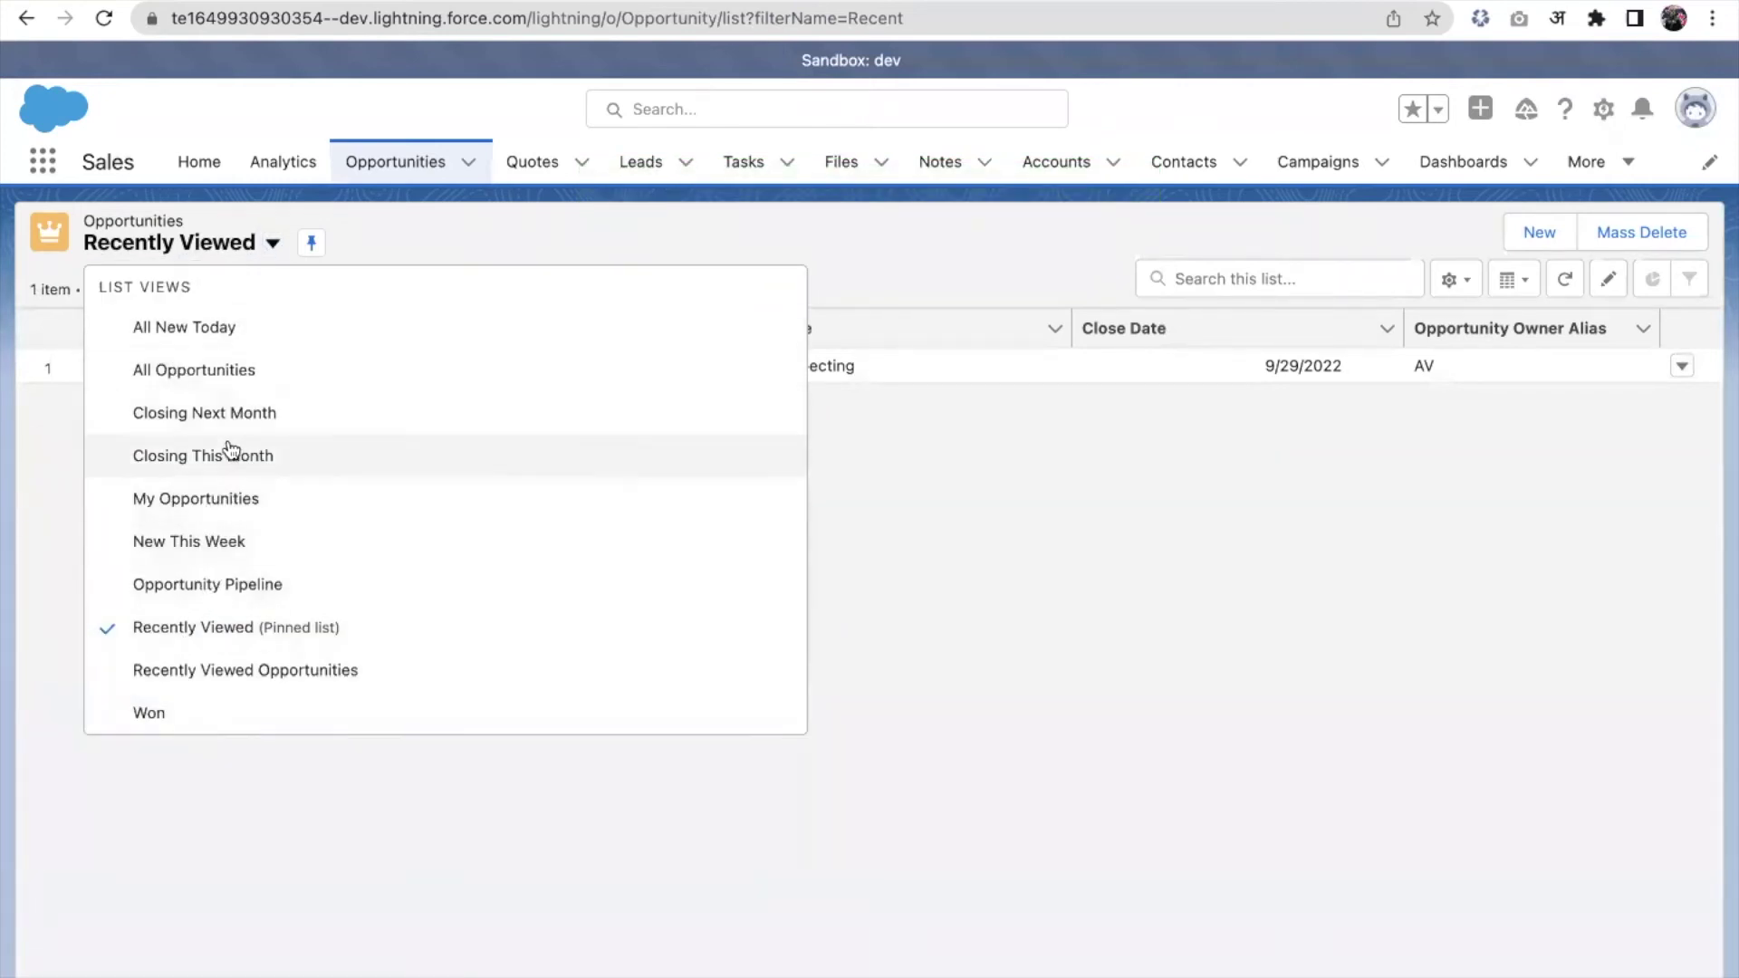
click(237, 337)
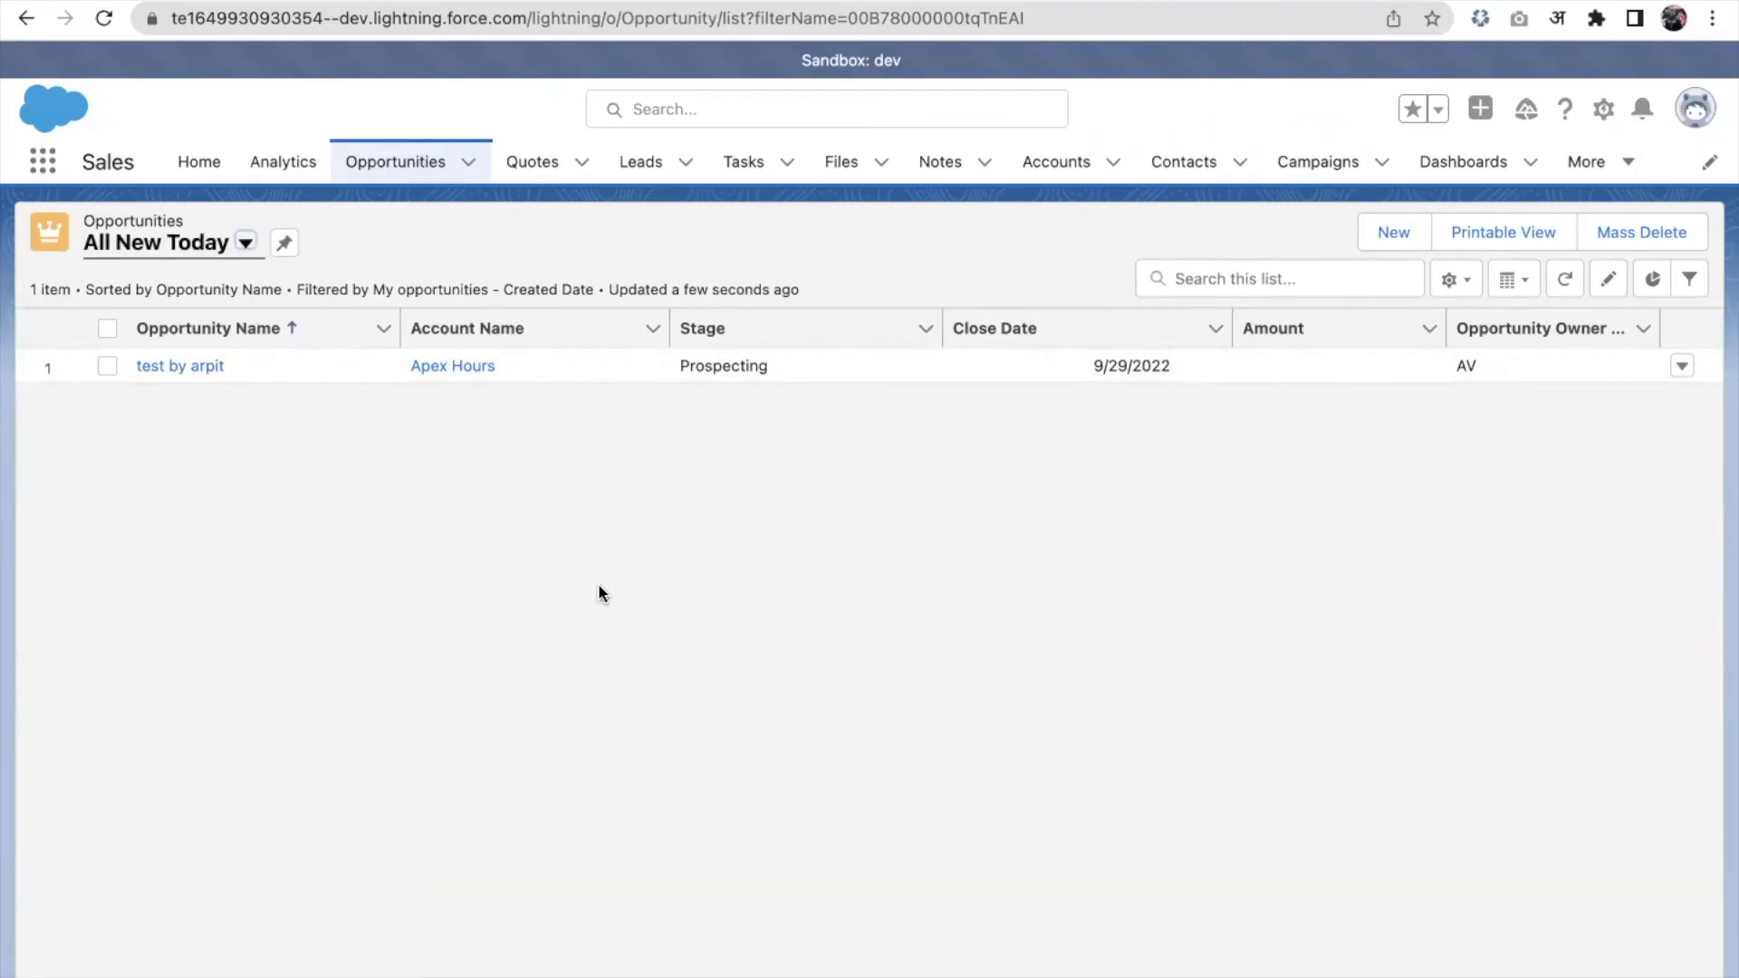
click(194, 368)
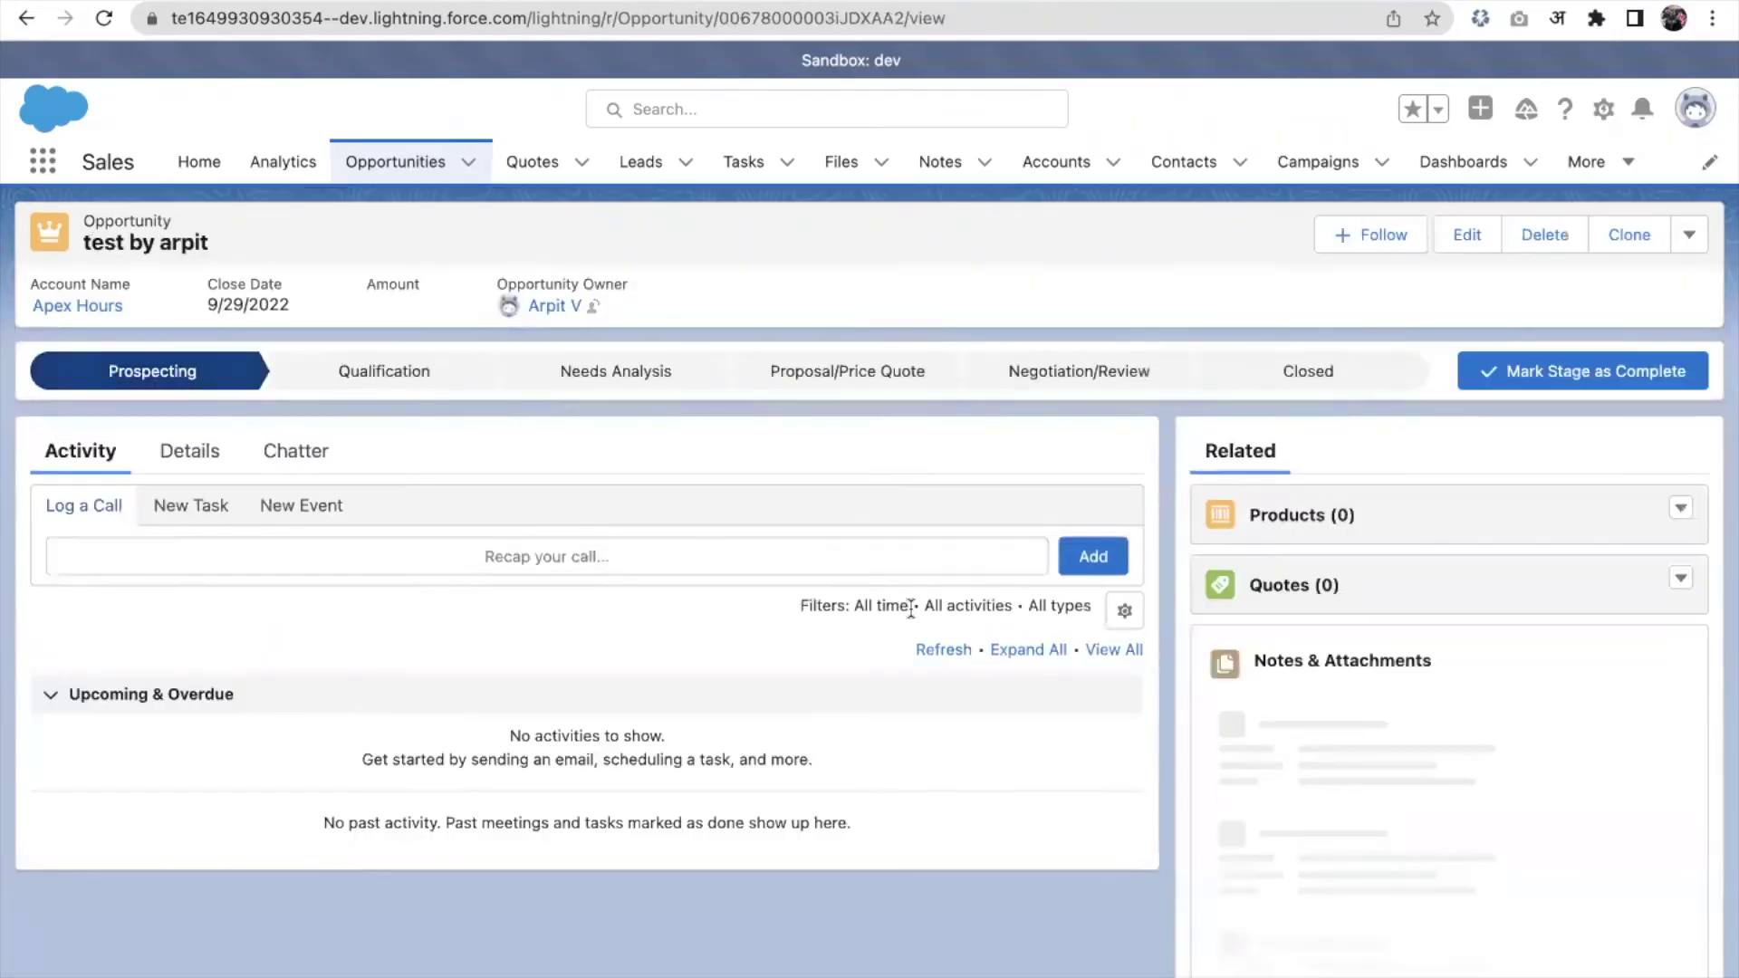
click(1479, 110)
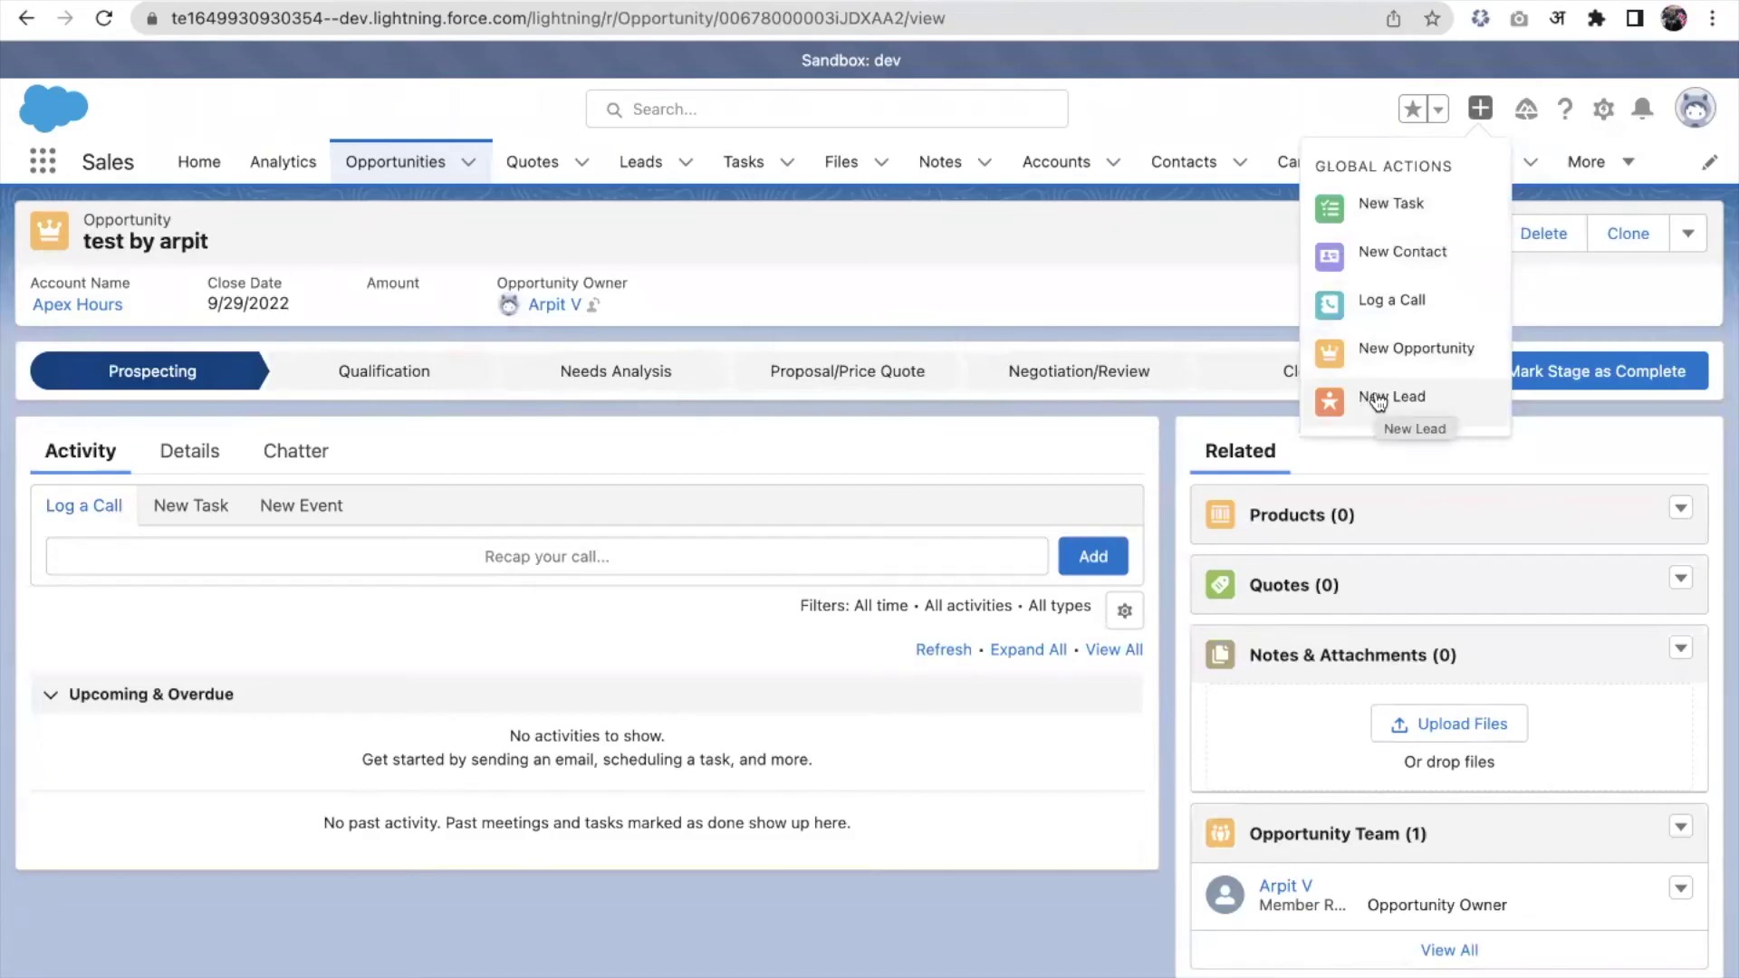
click(930, 257)
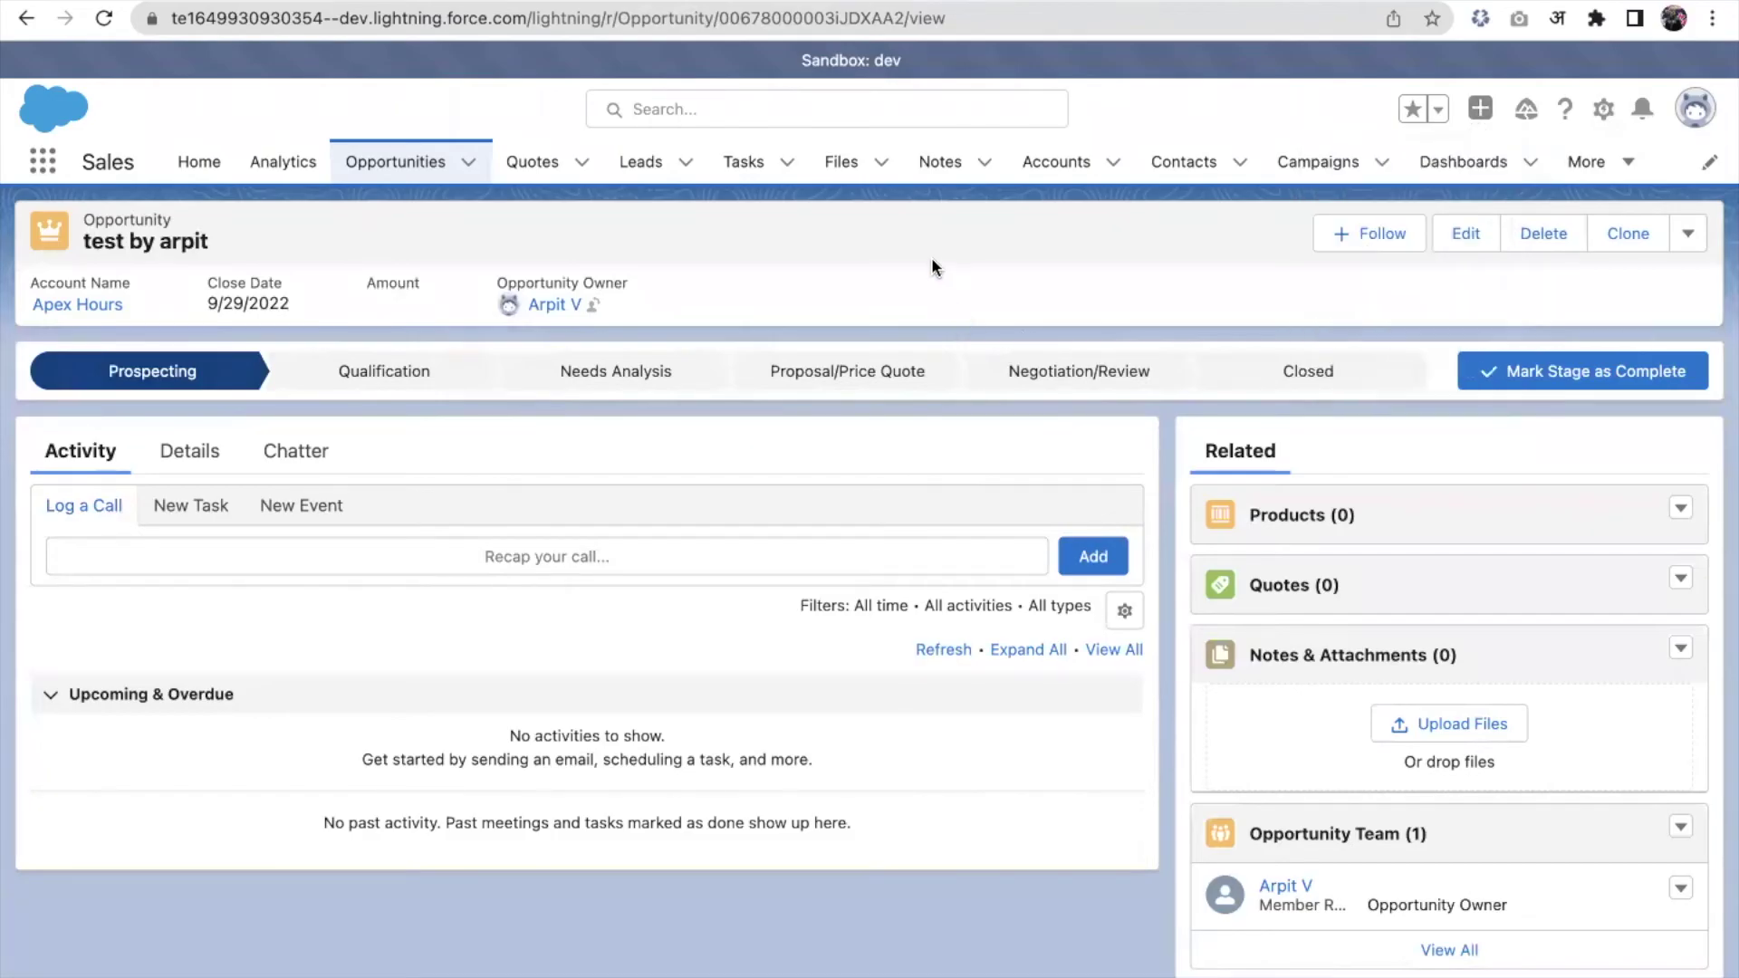
click(643, 163)
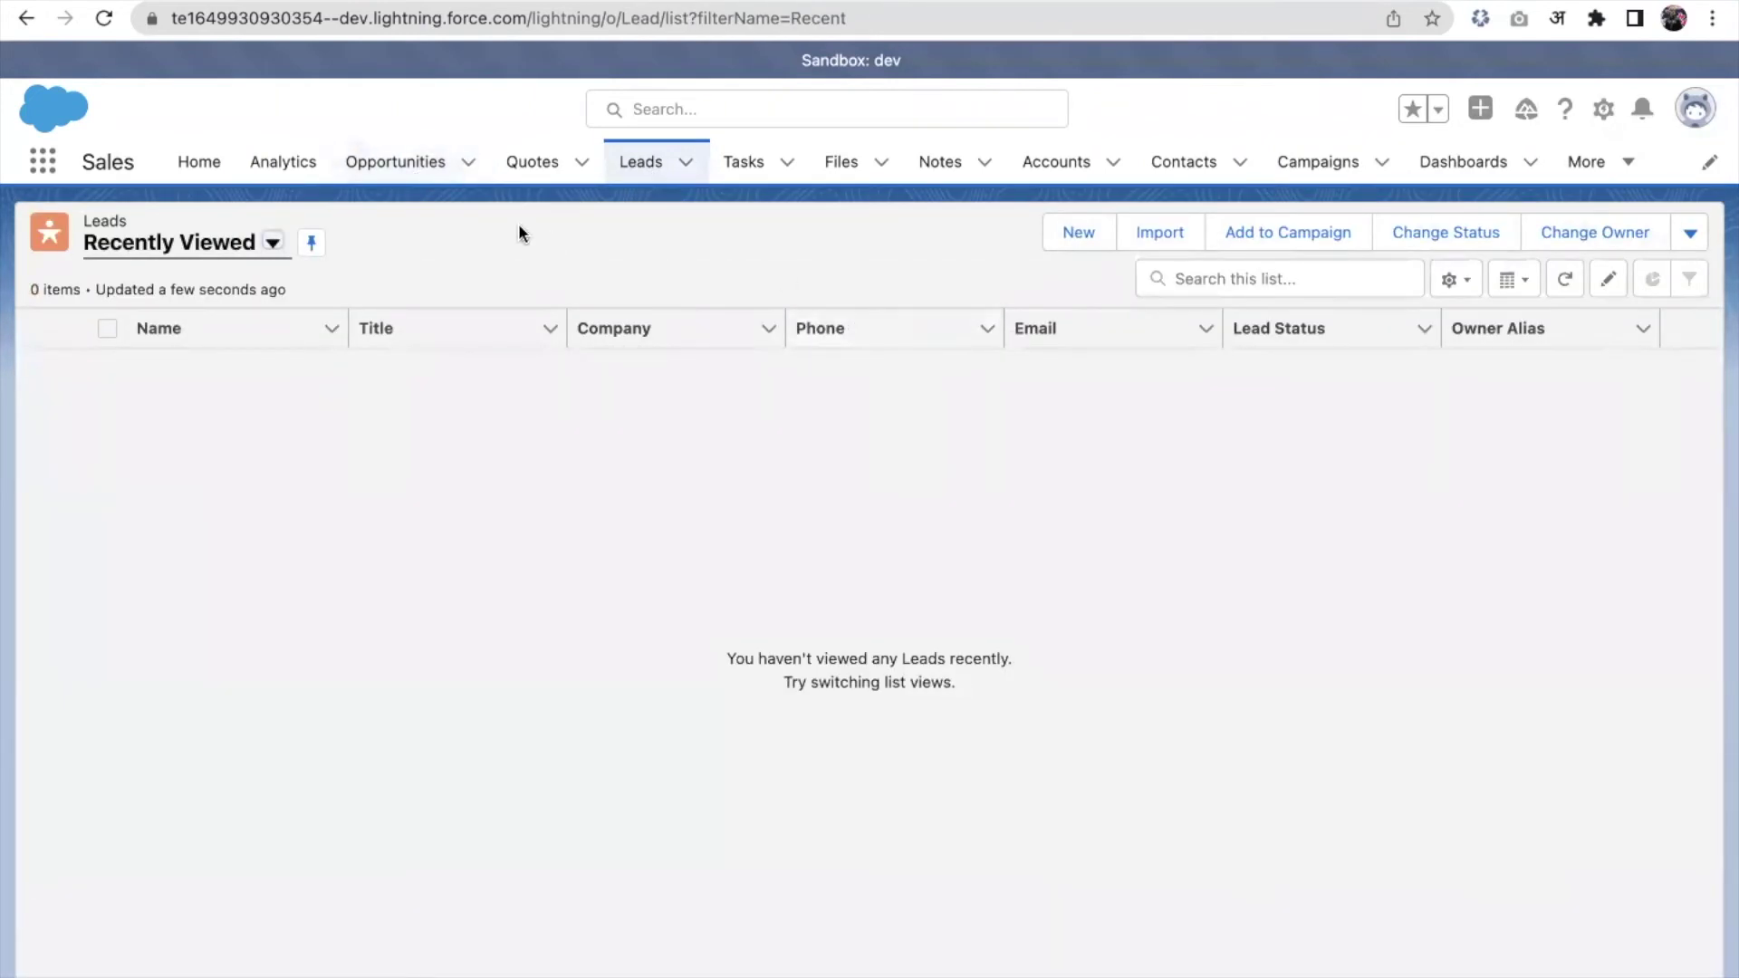
click(405, 180)
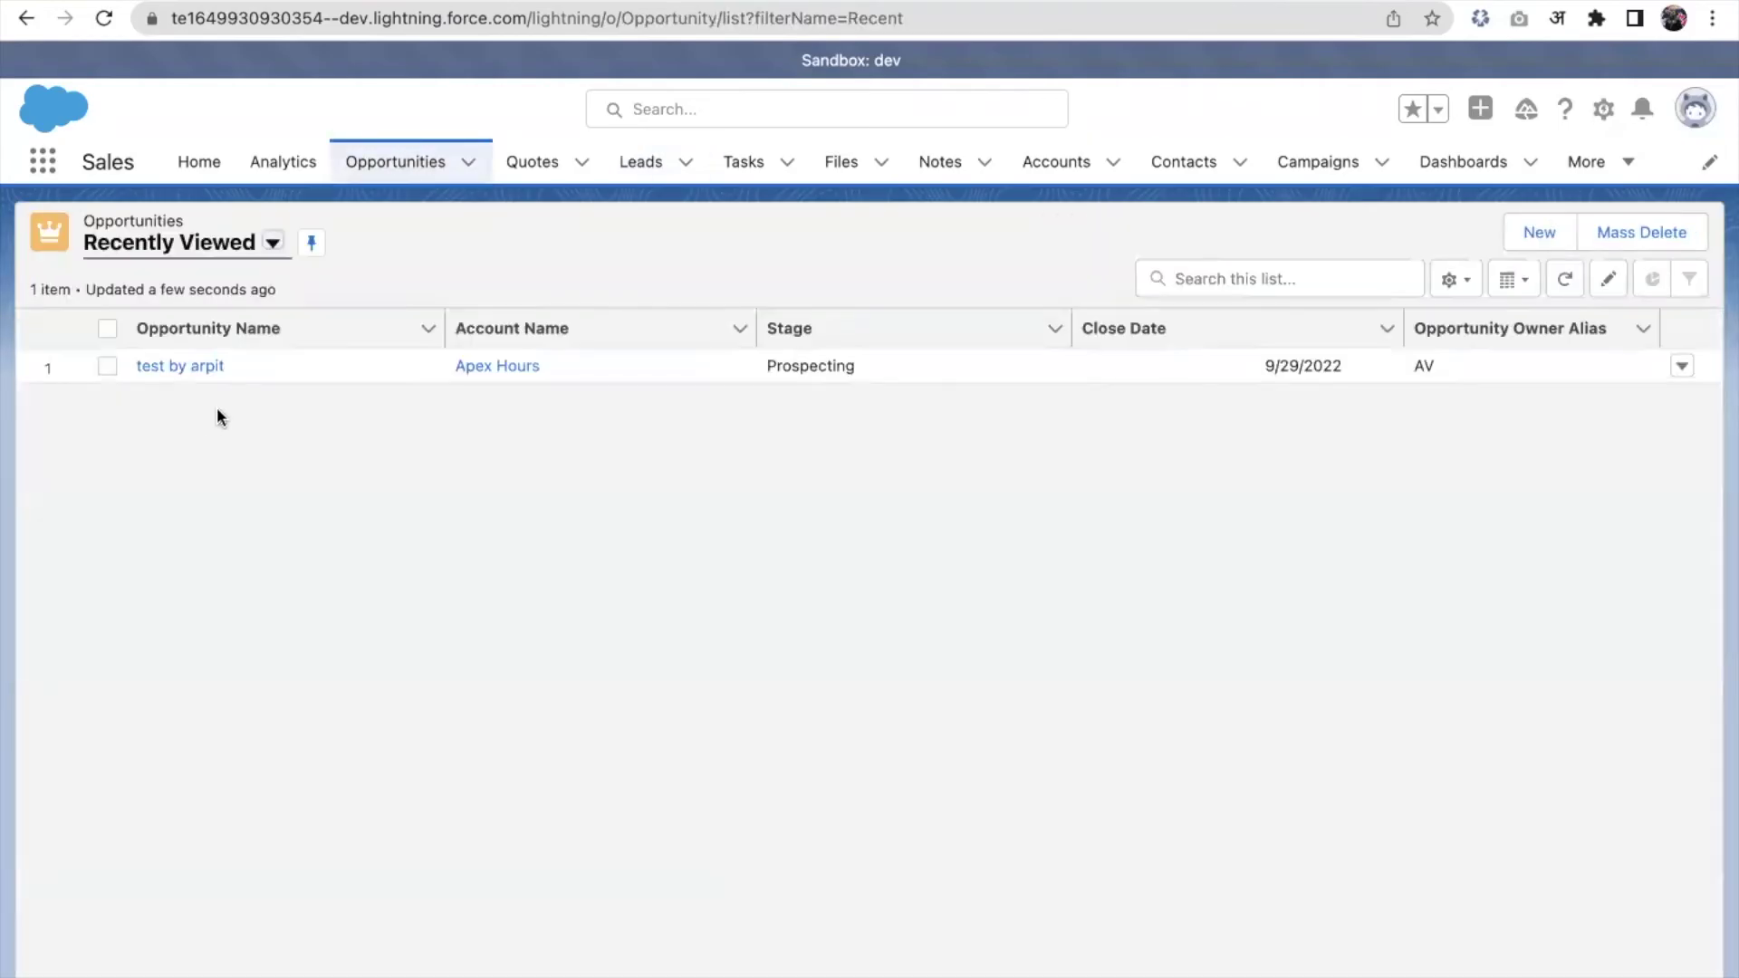
click(189, 366)
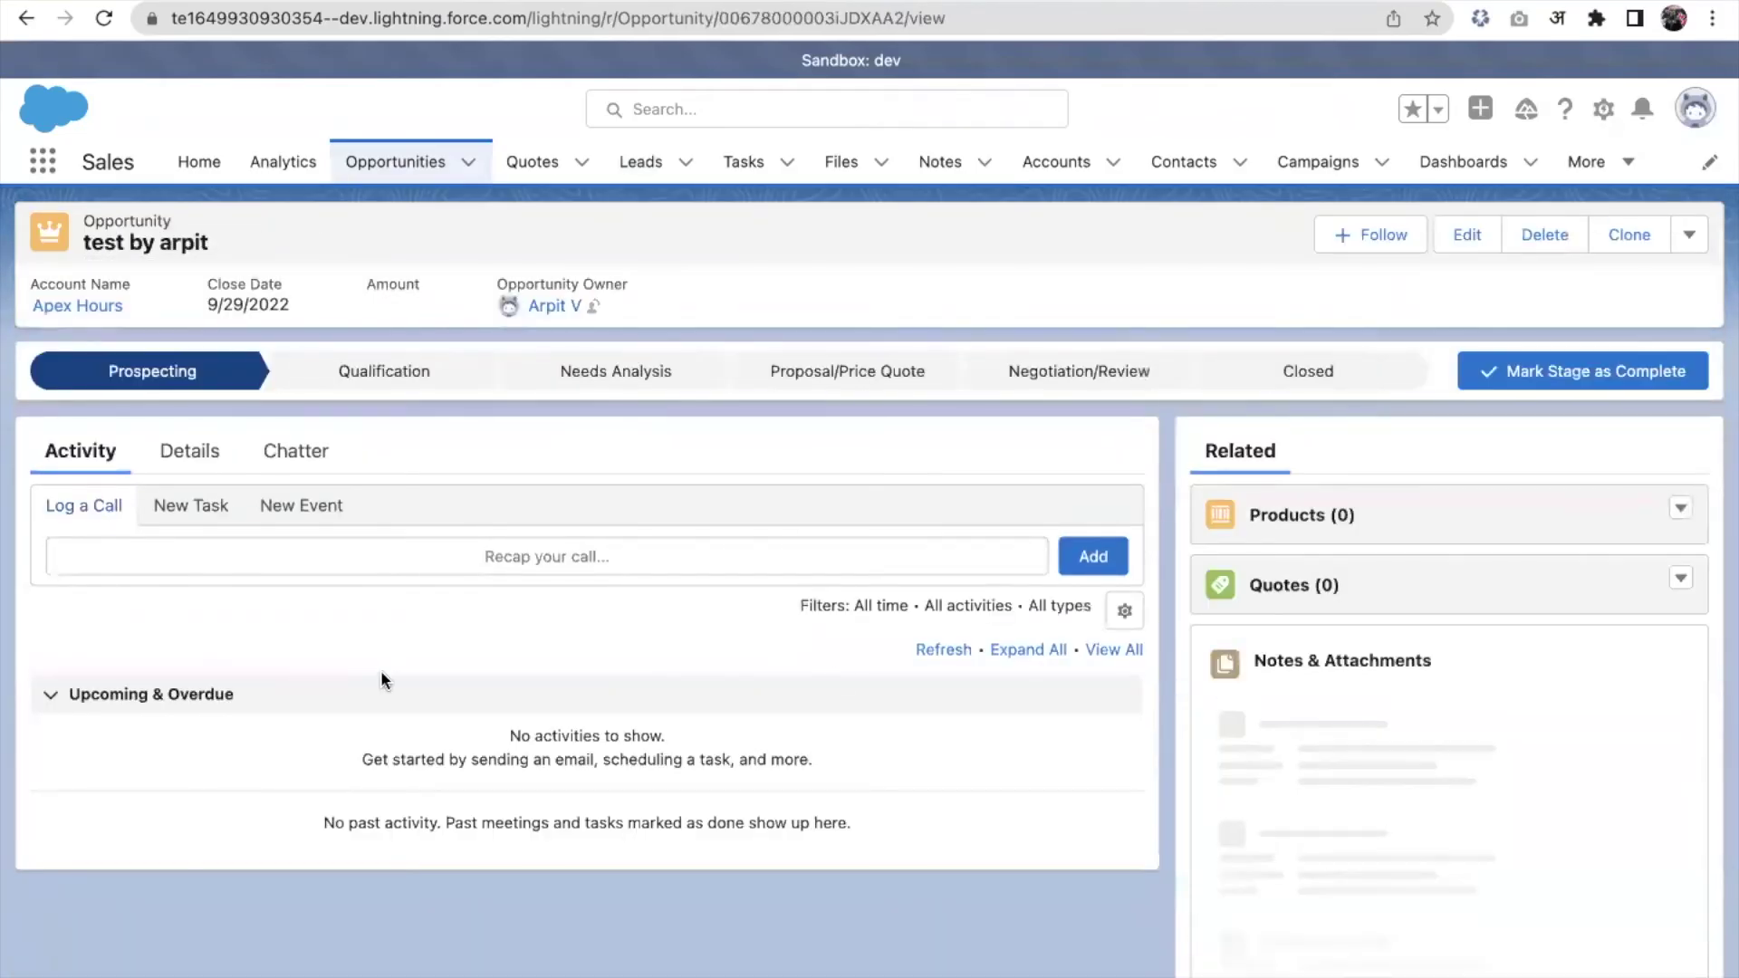
click(1482, 110)
Create a test lead with a last name through the New Lead global action, then view the Leads list
click(1374, 389)
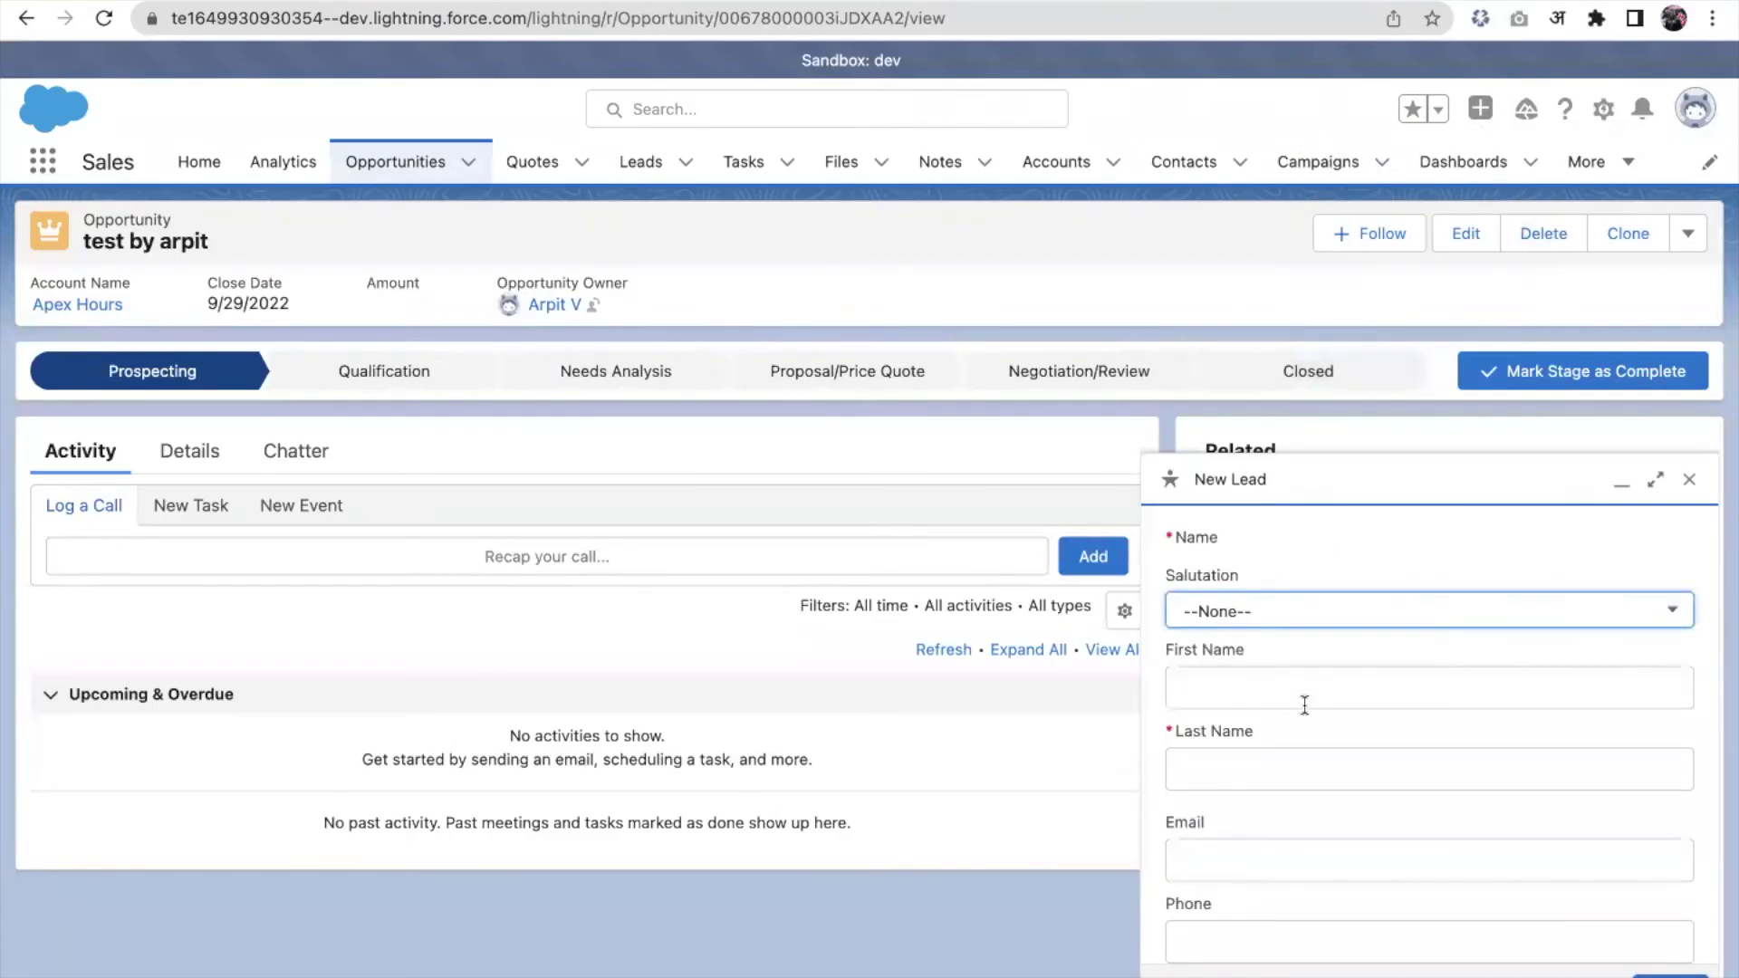
scroll(1304, 704, down, 3)
scroll(1270, 591, up, 2)
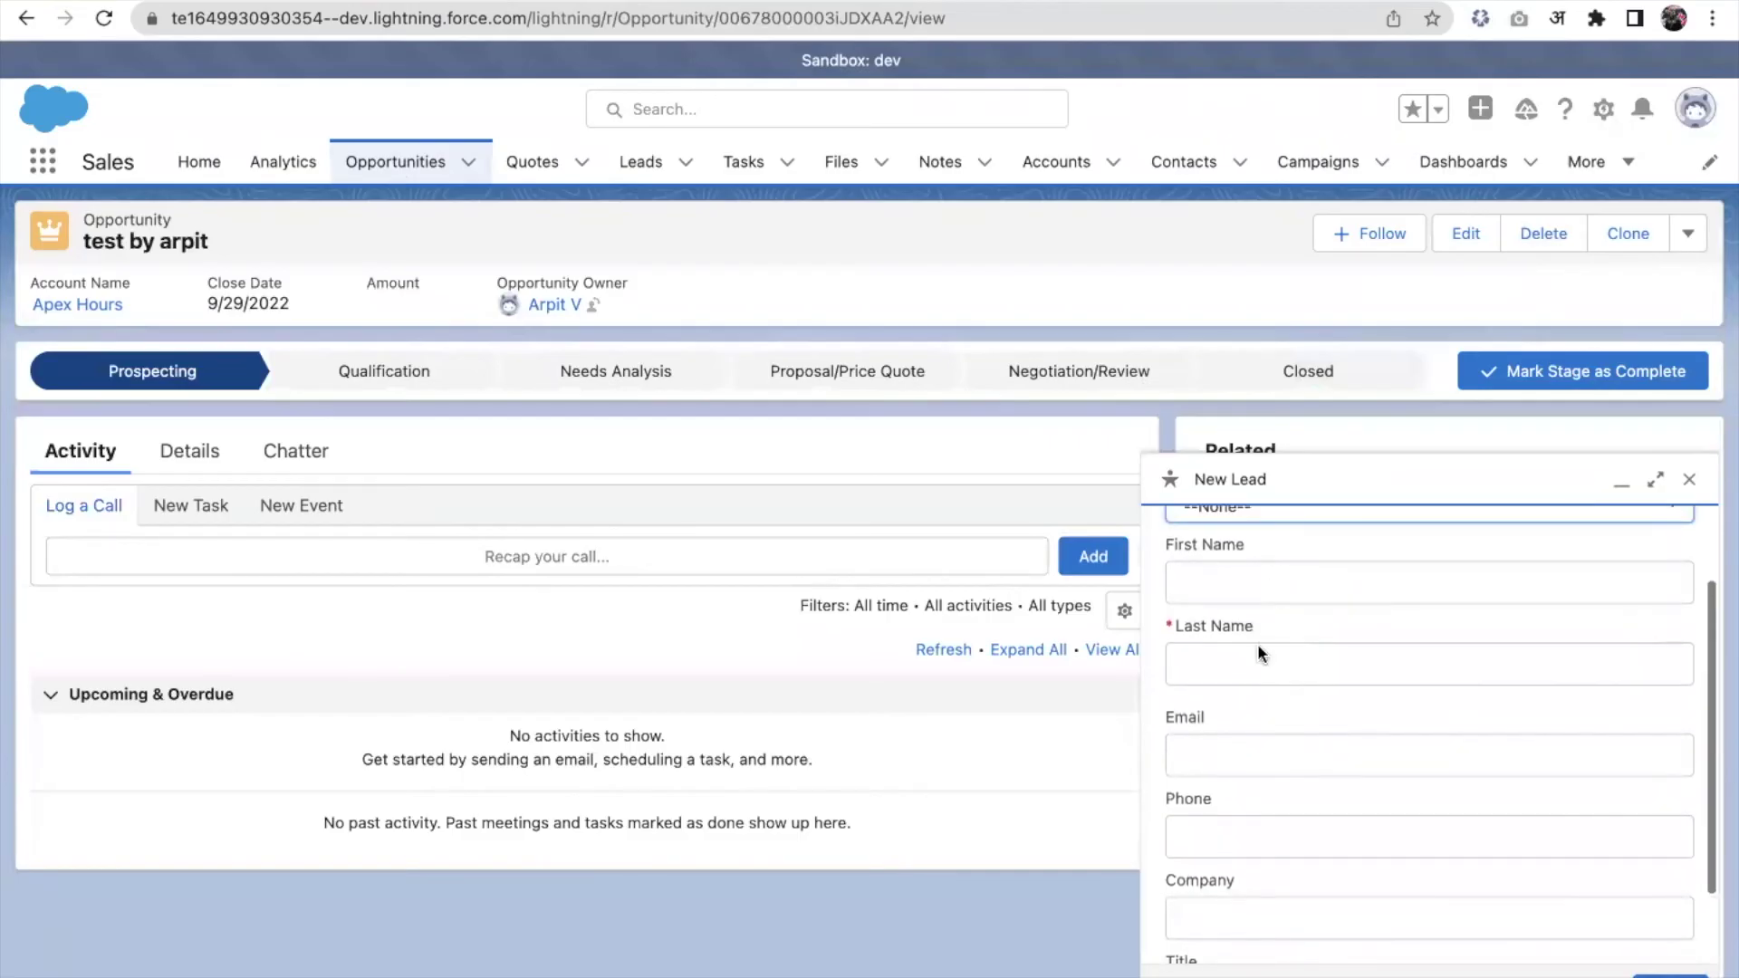
click(1258, 648)
text(arpit test)
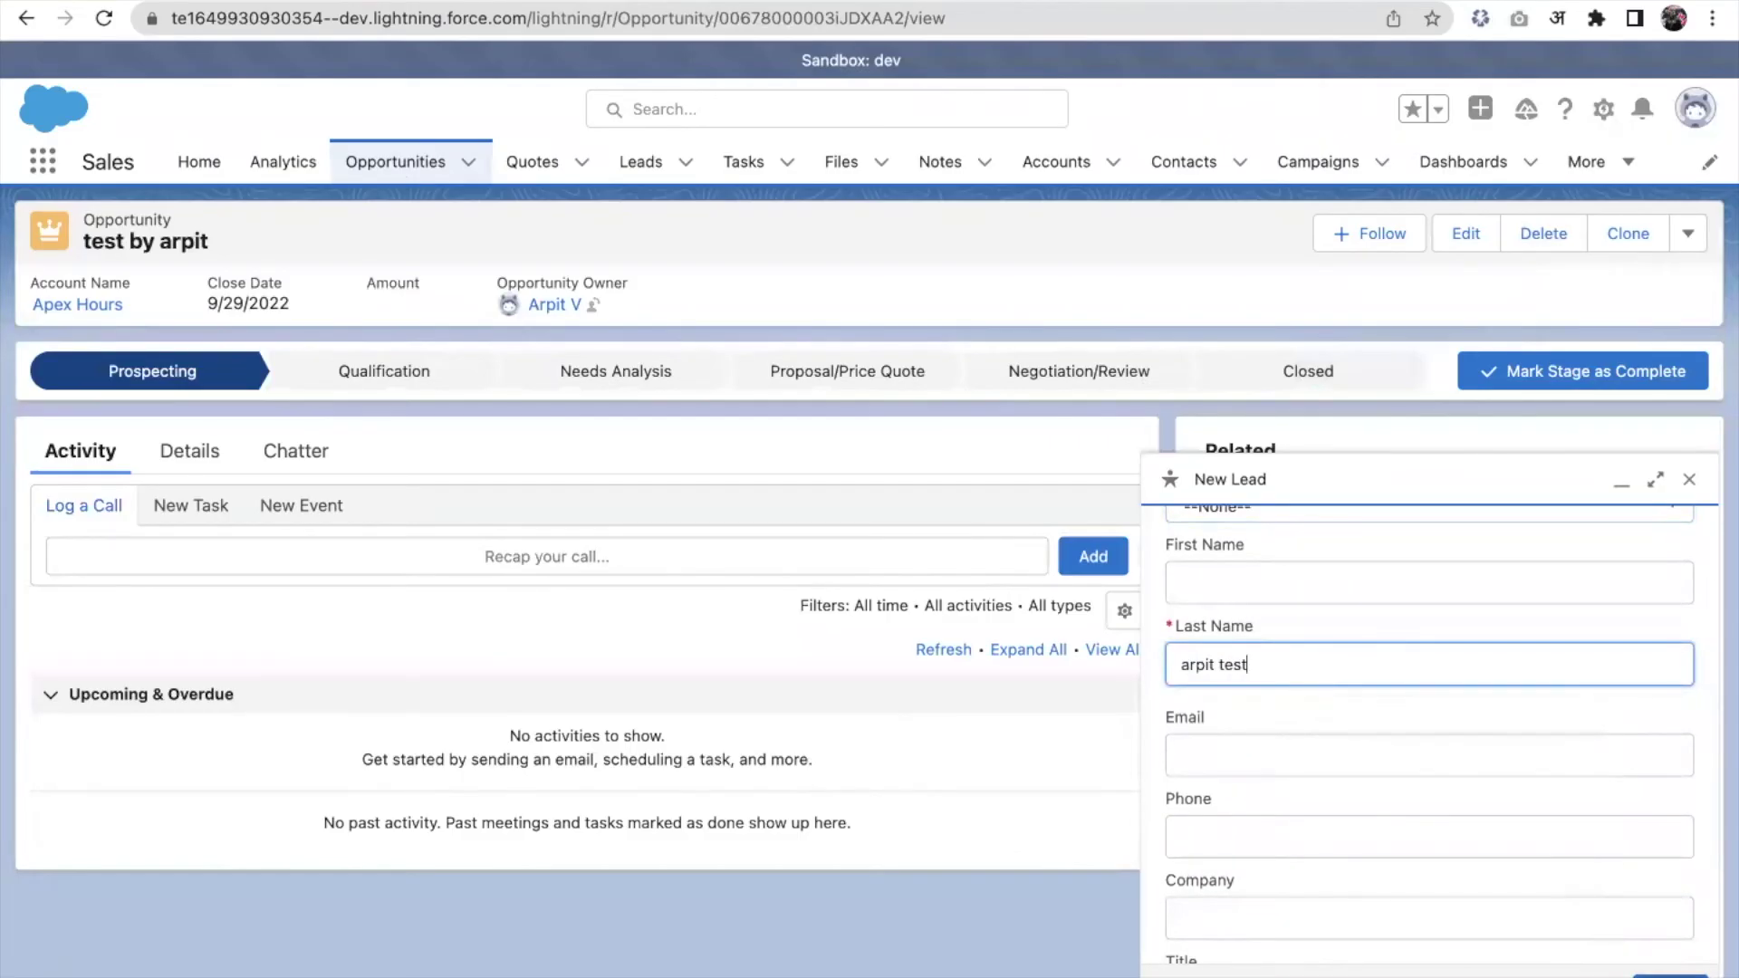
key(Return)
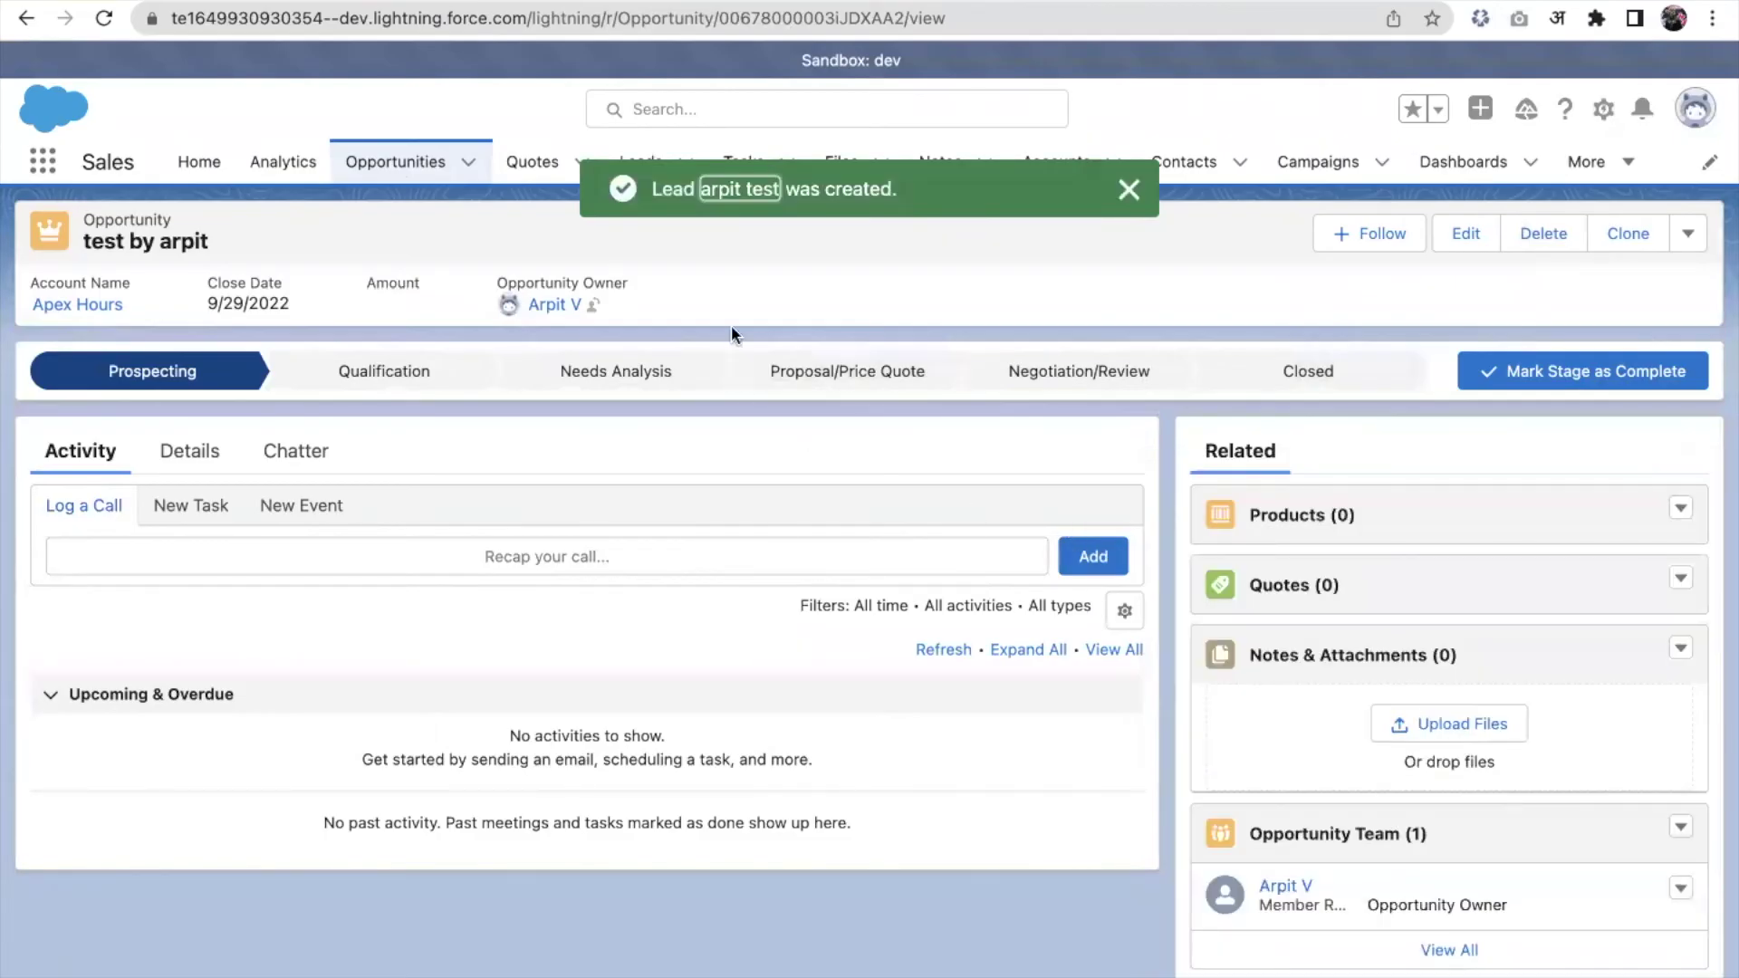
click(646, 161)
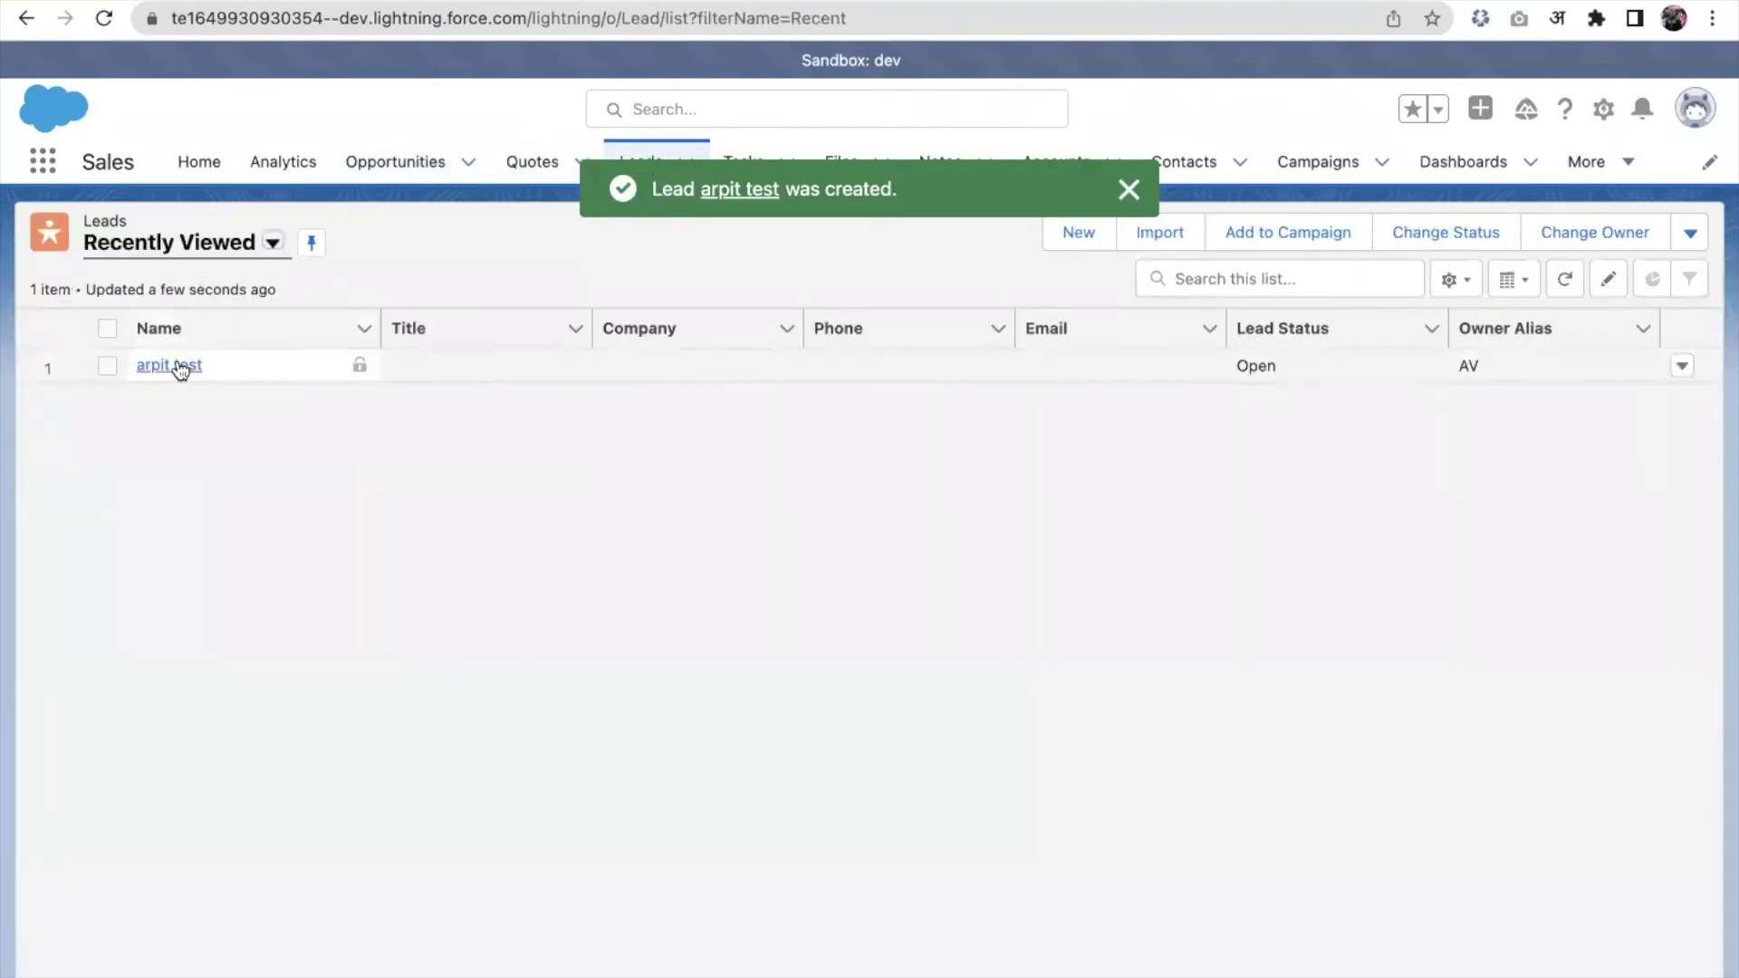
Go to Setup, find Global Actions by searching 'global', and start a New Action
click(1599, 113)
click(1514, 208)
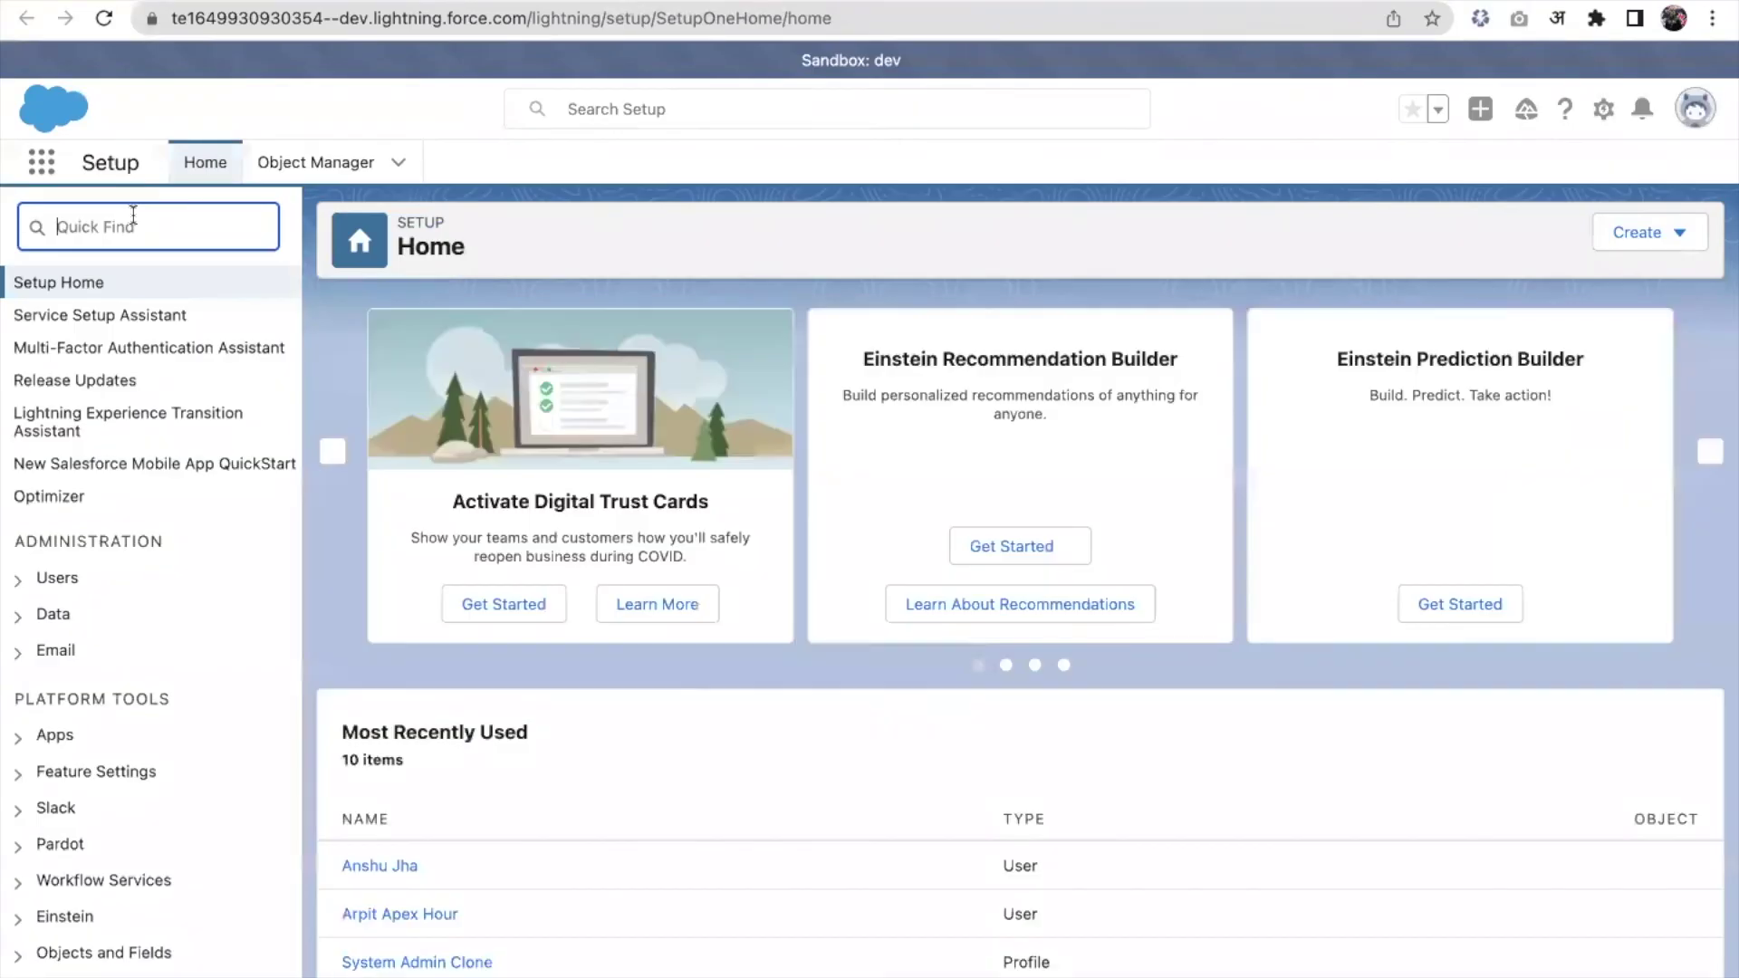
click(129, 215)
text(global)
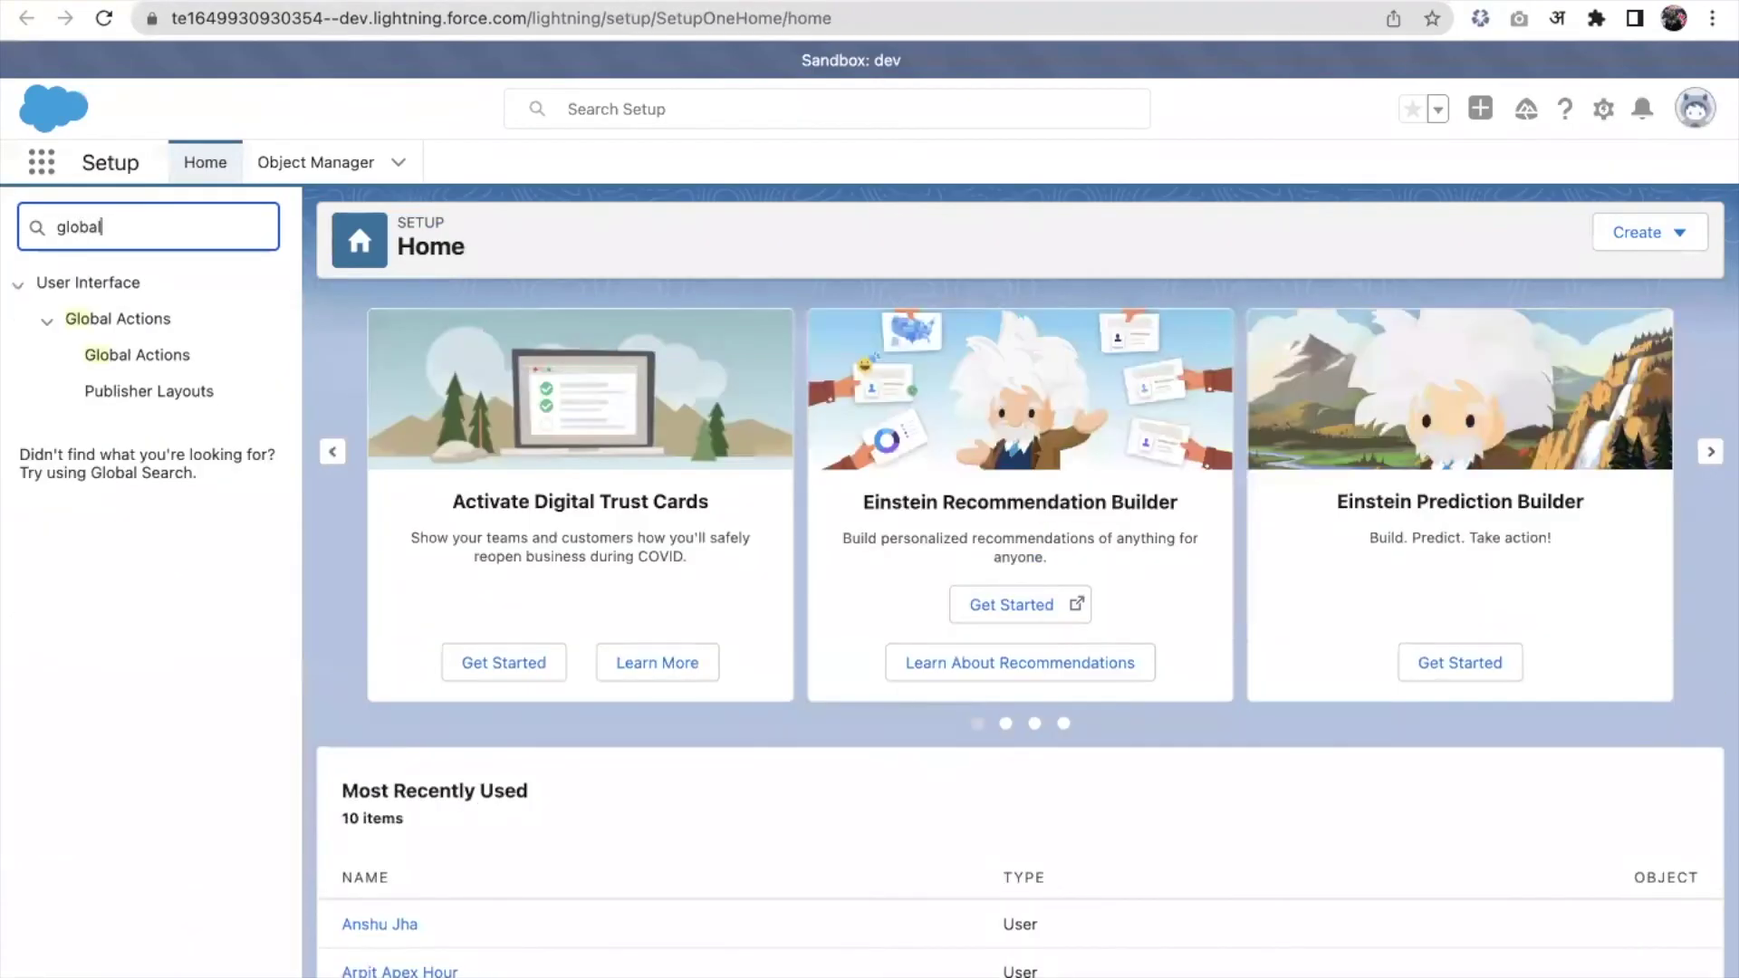
click(169, 362)
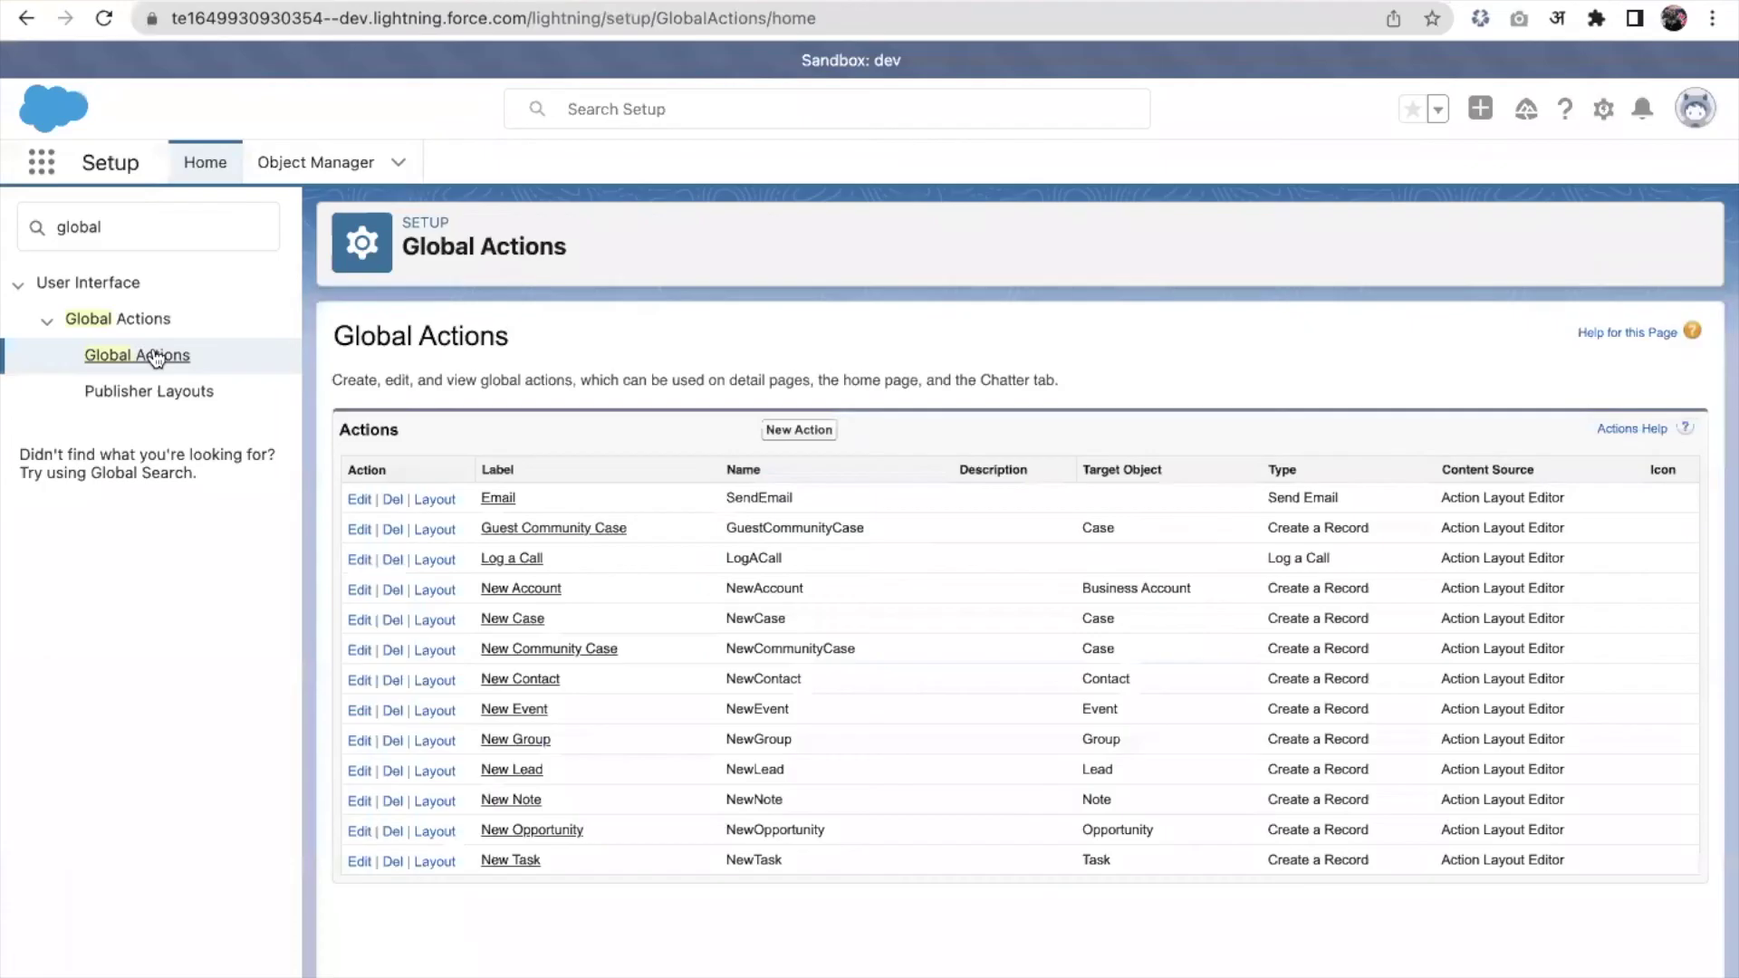
click(799, 431)
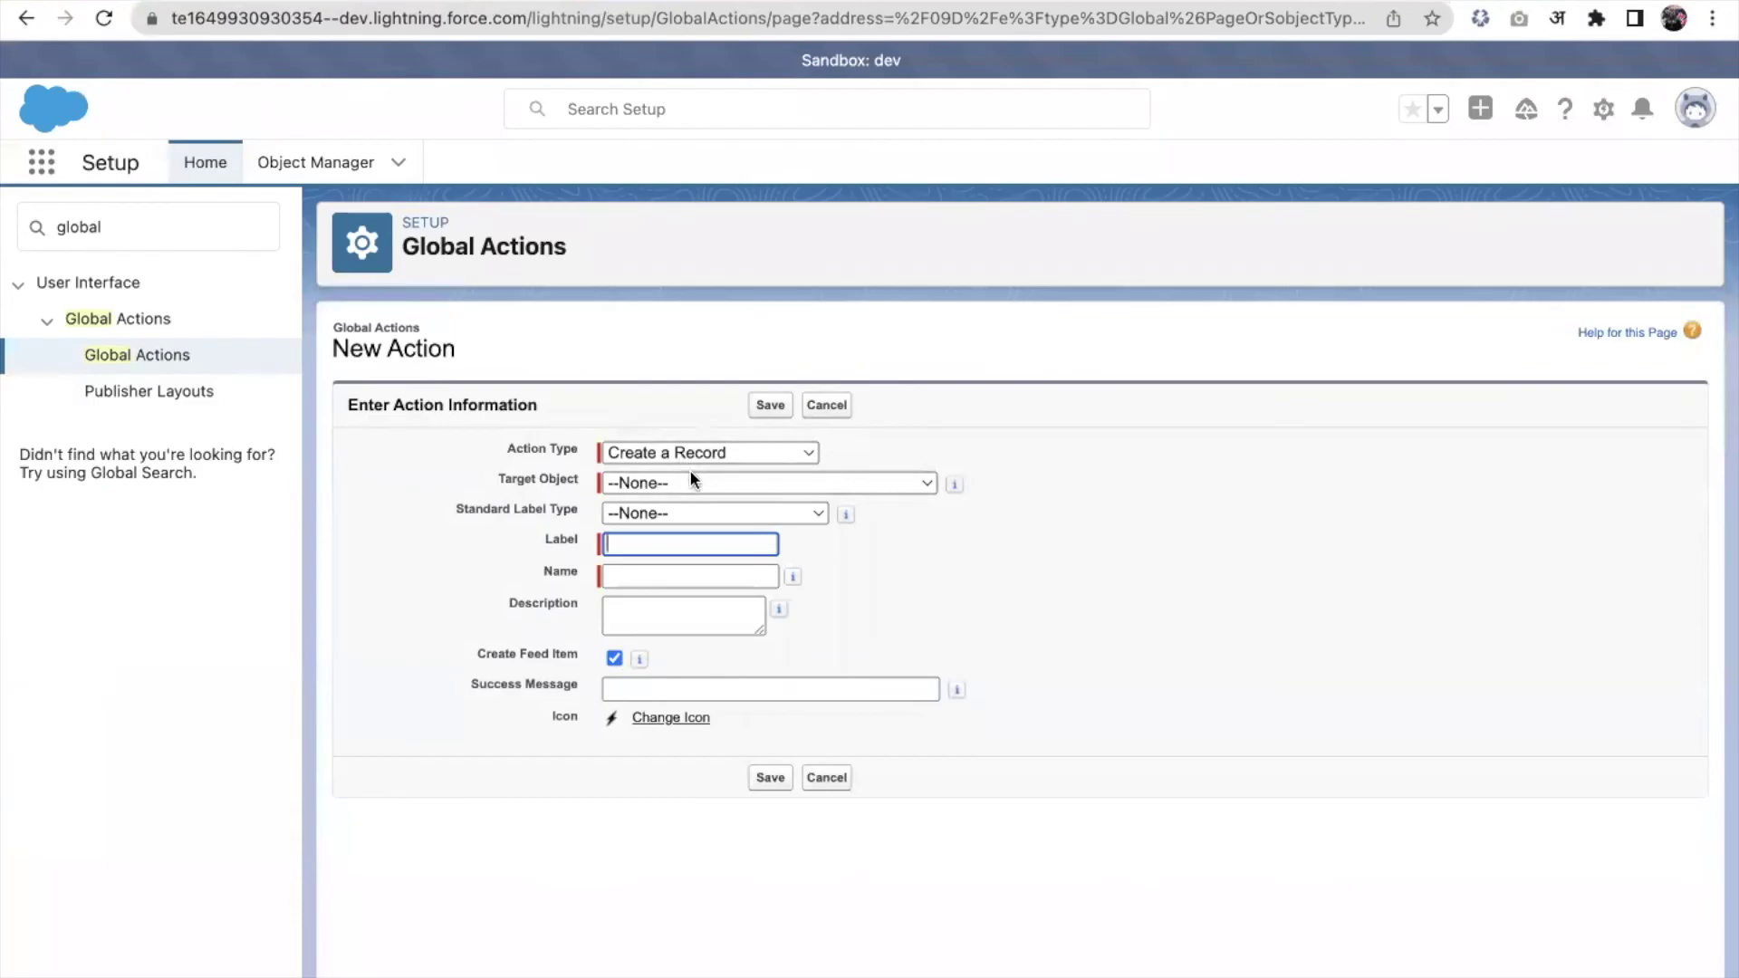
Save a Create a Record action targeting myobj with label 'My Obj' and name My_Obj
click(694, 480)
scroll(695, 484, down, 10)
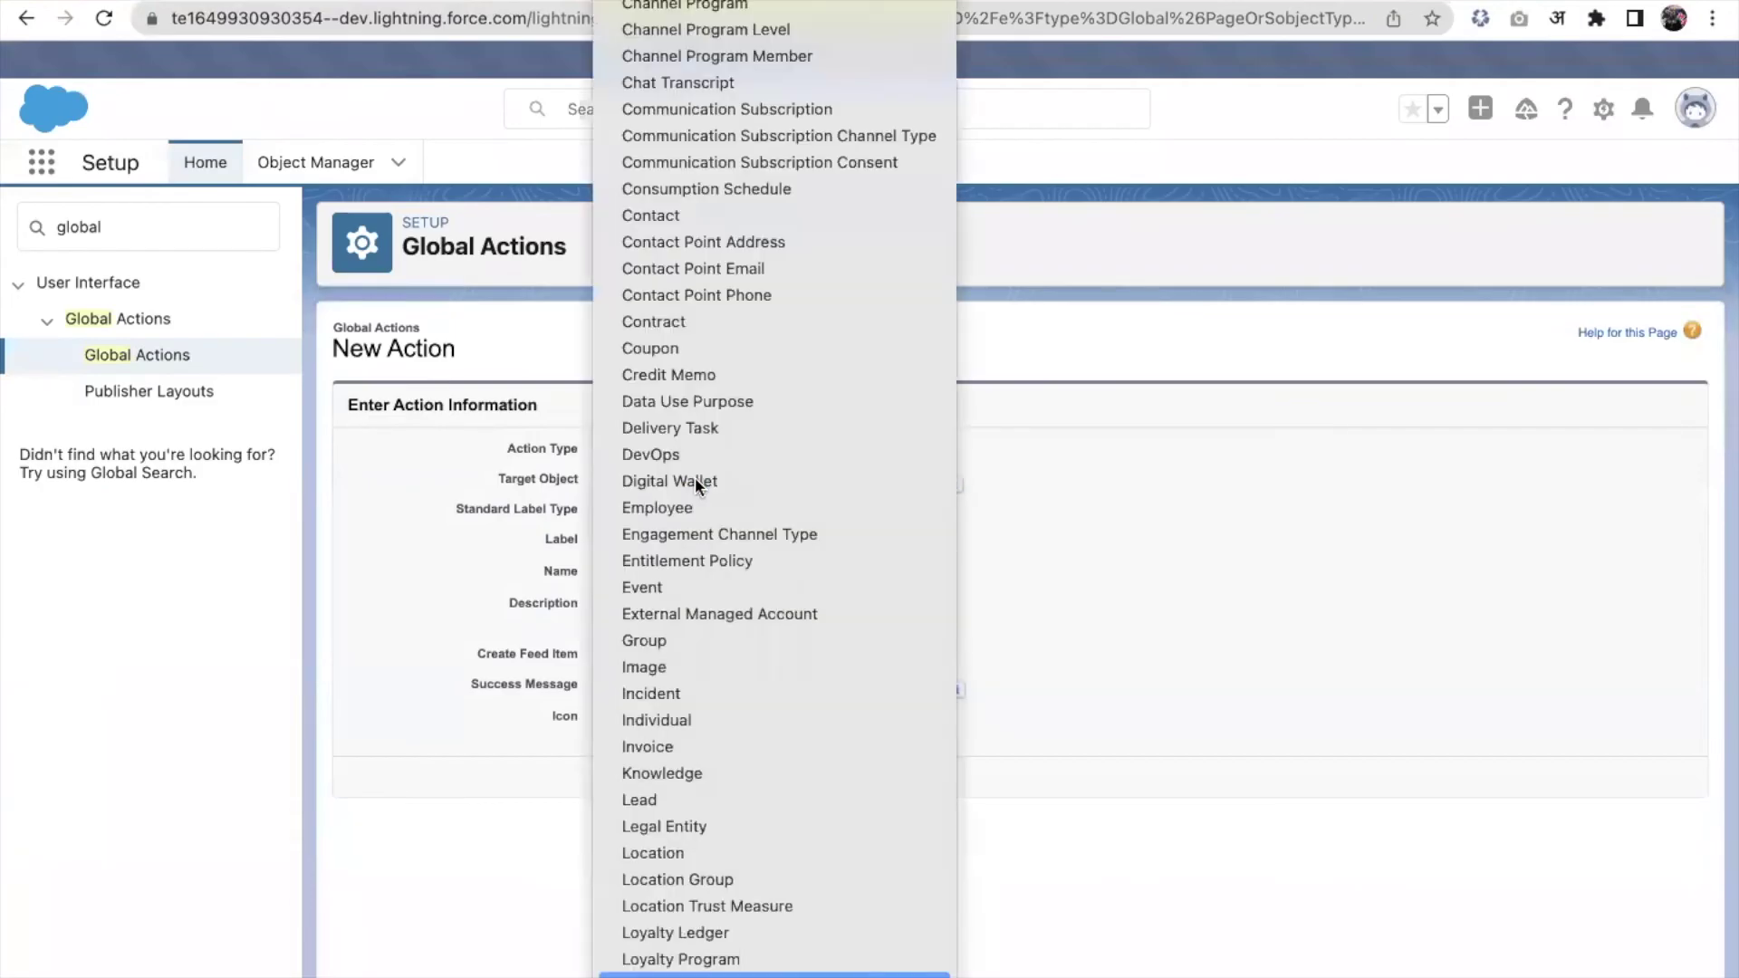
scroll(701, 718, down, 3)
scroll(702, 718, down, 1)
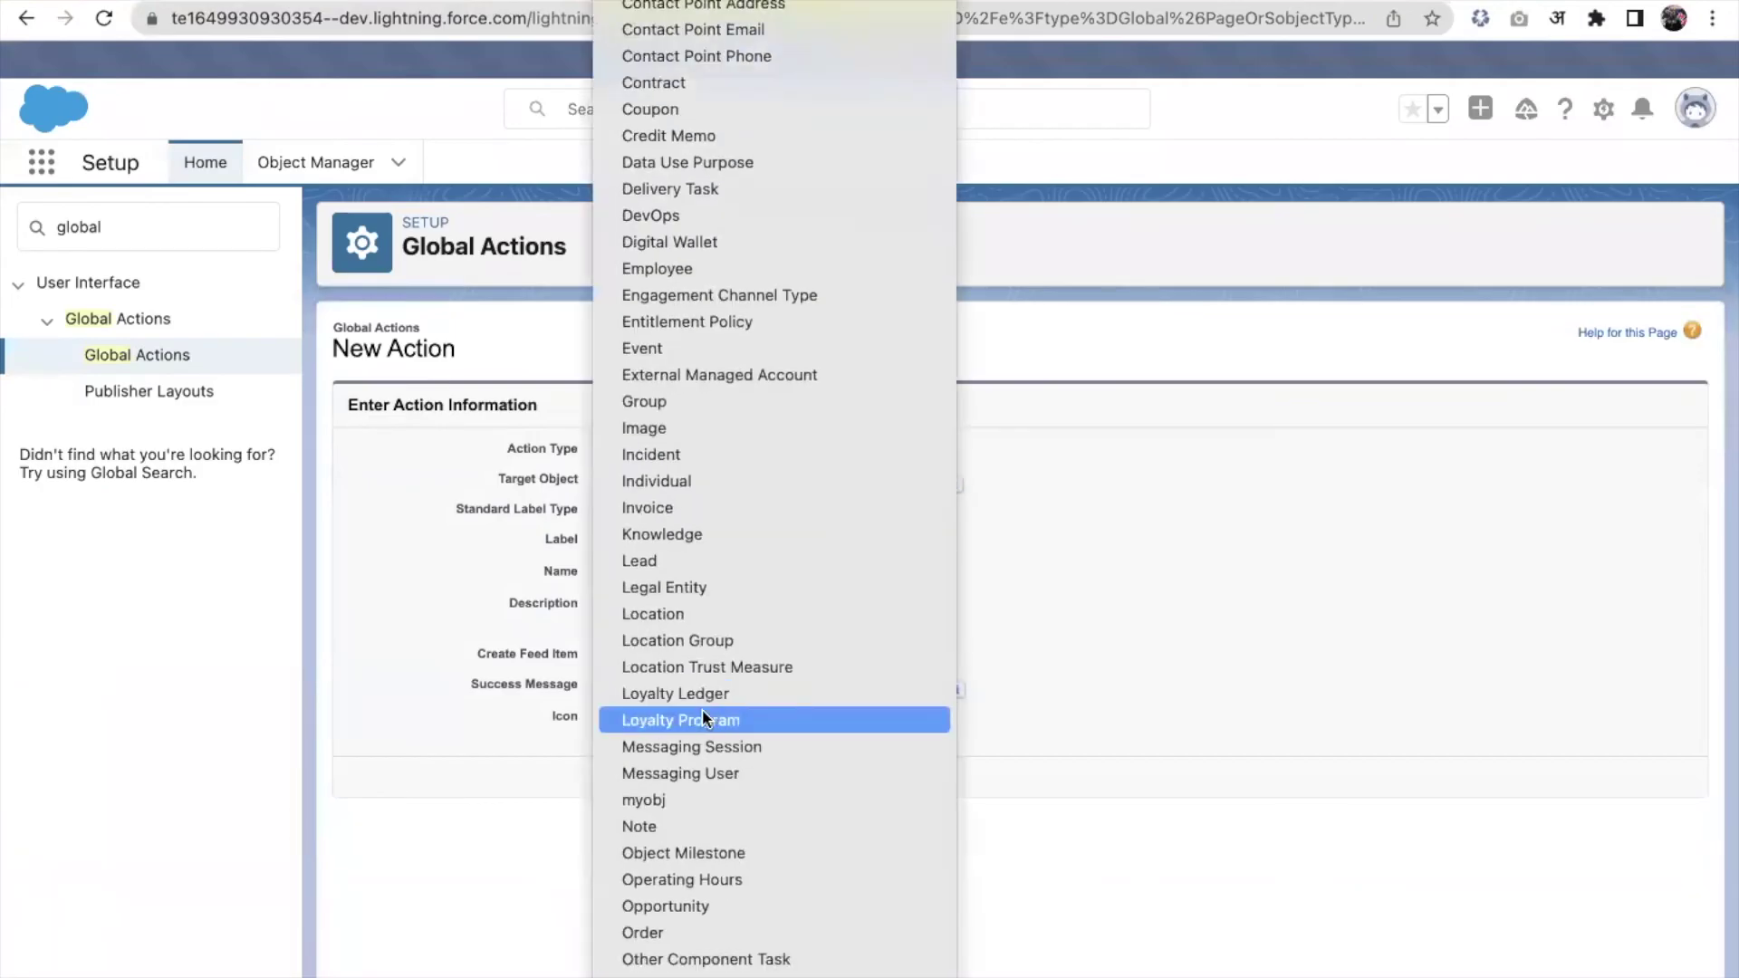
click(675, 794)
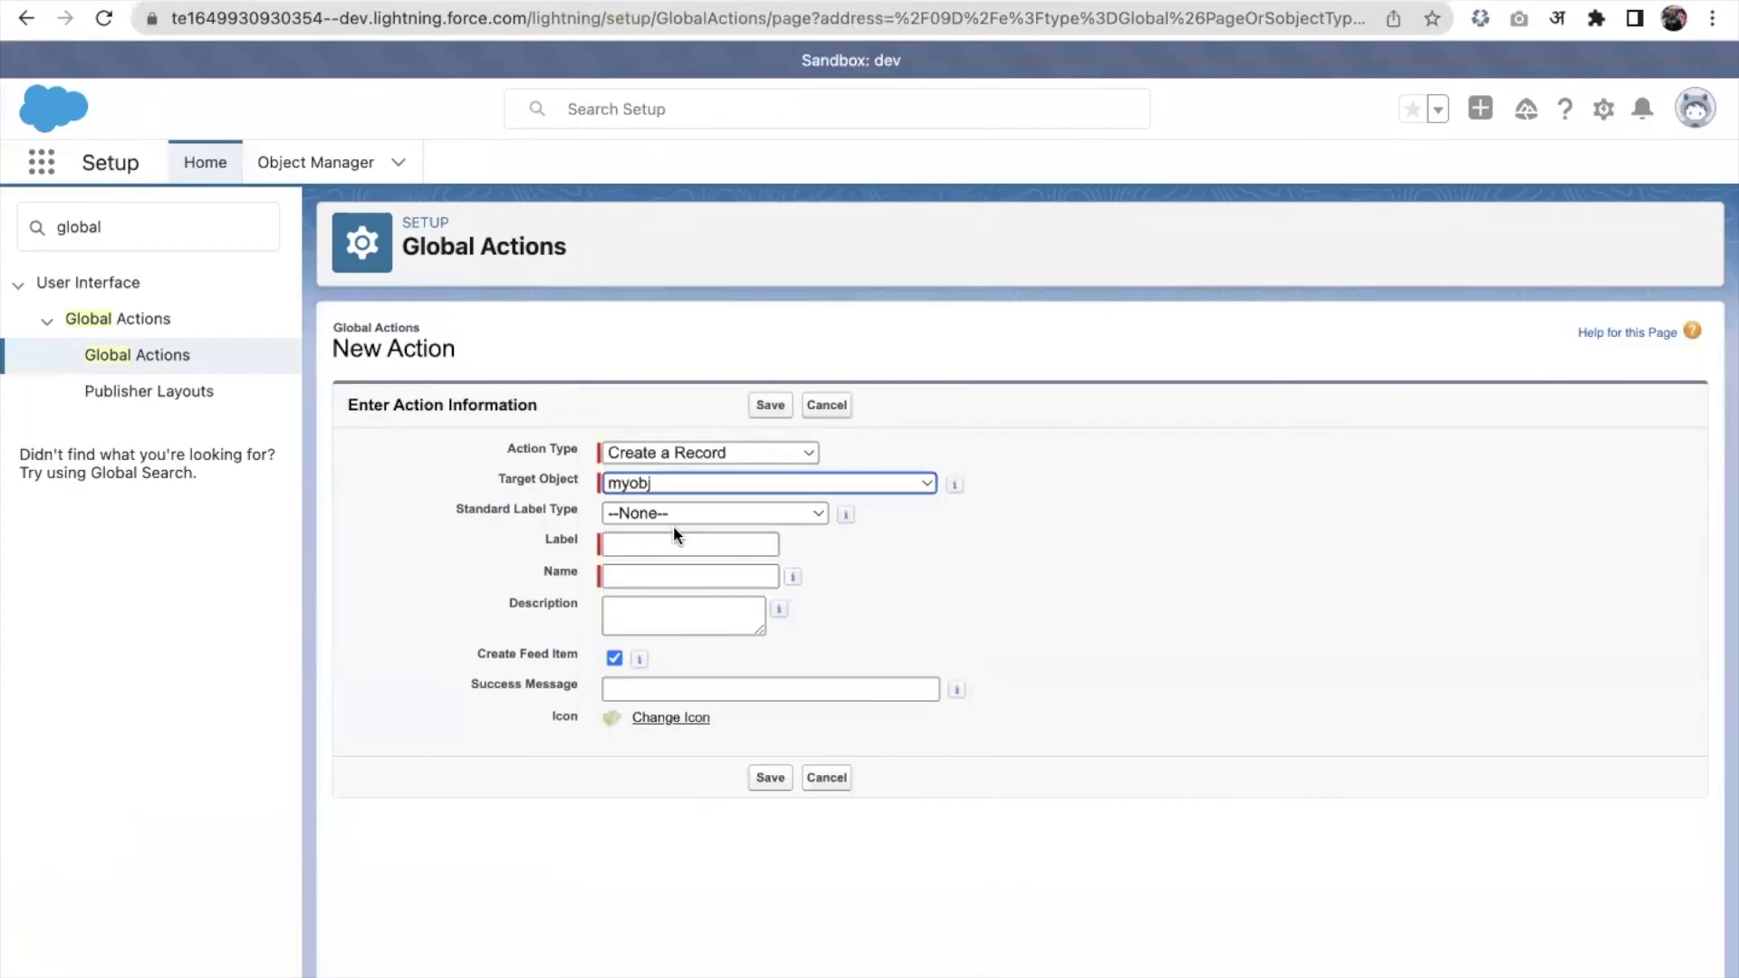
click(665, 543)
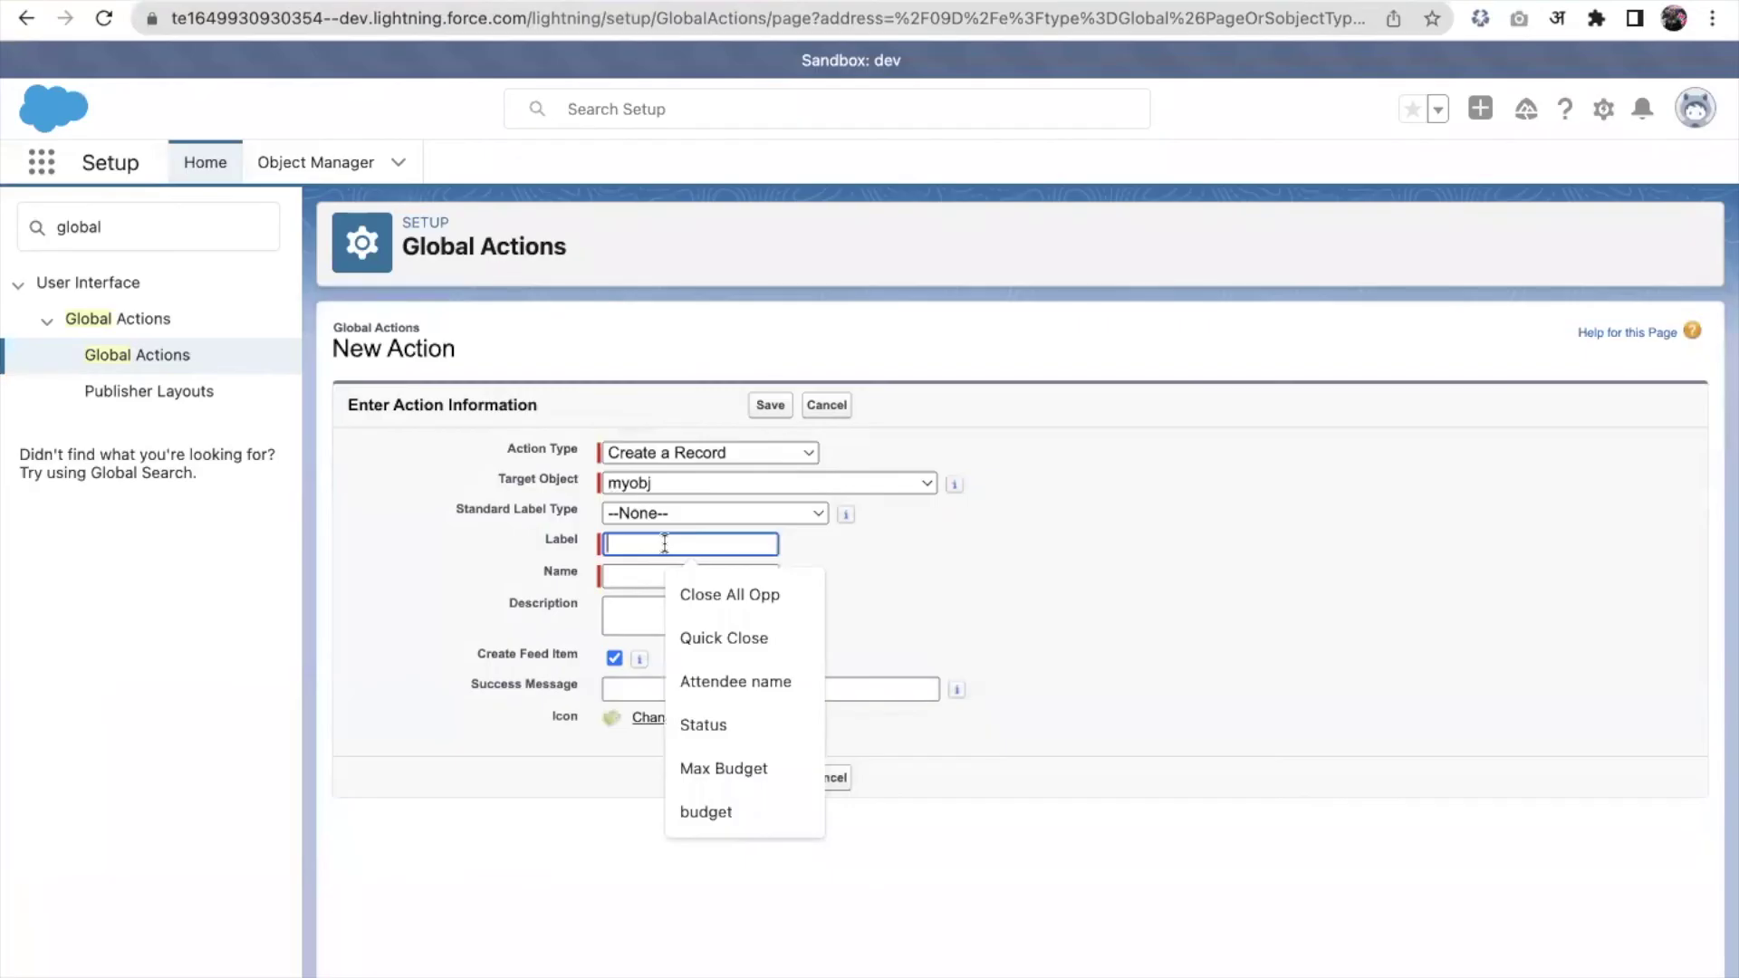
text(My Ob)
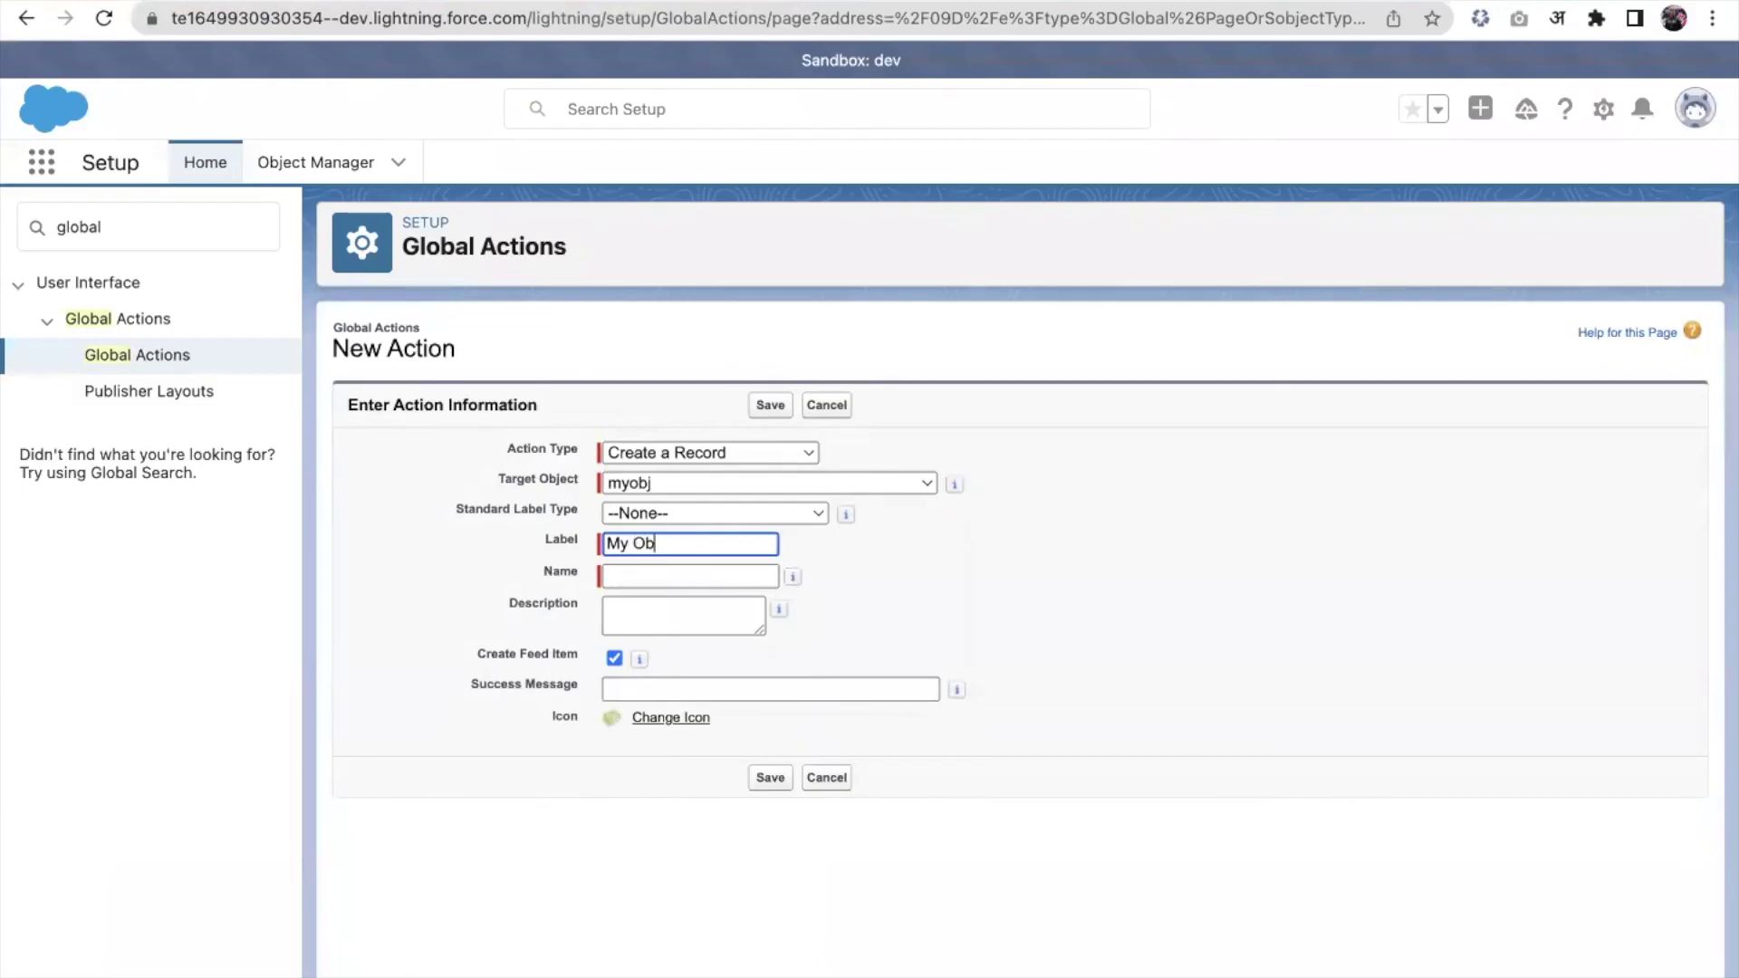
text(j)
click(902, 599)
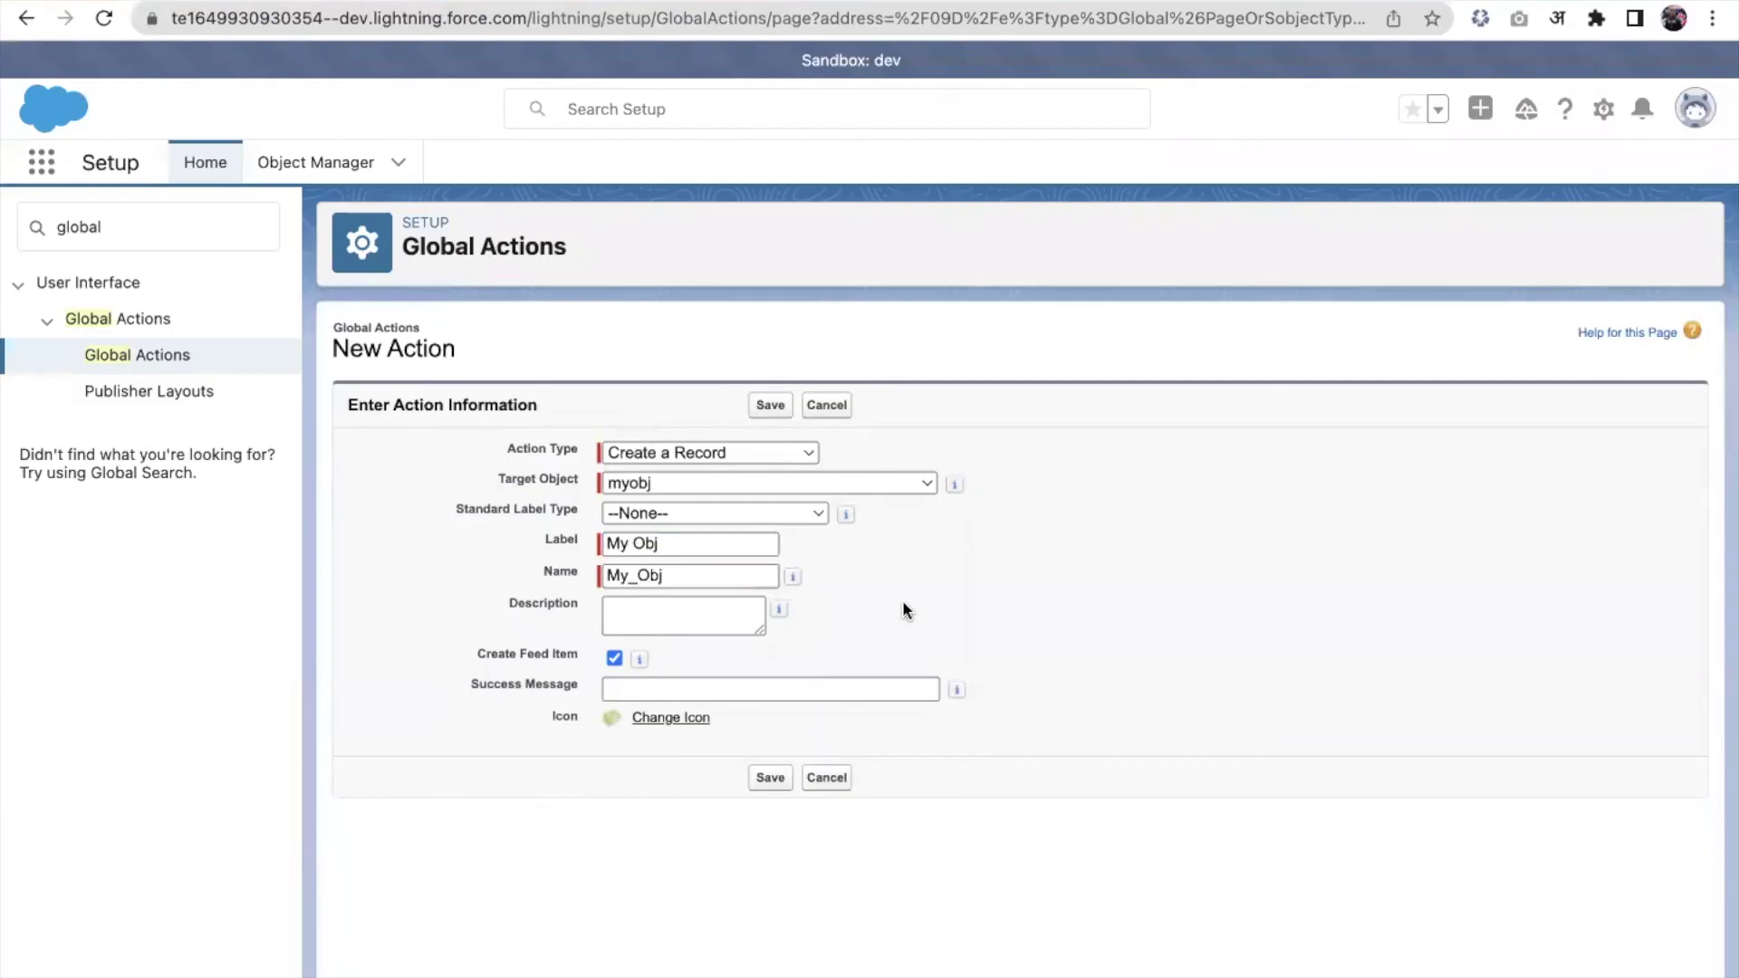
click(769, 778)
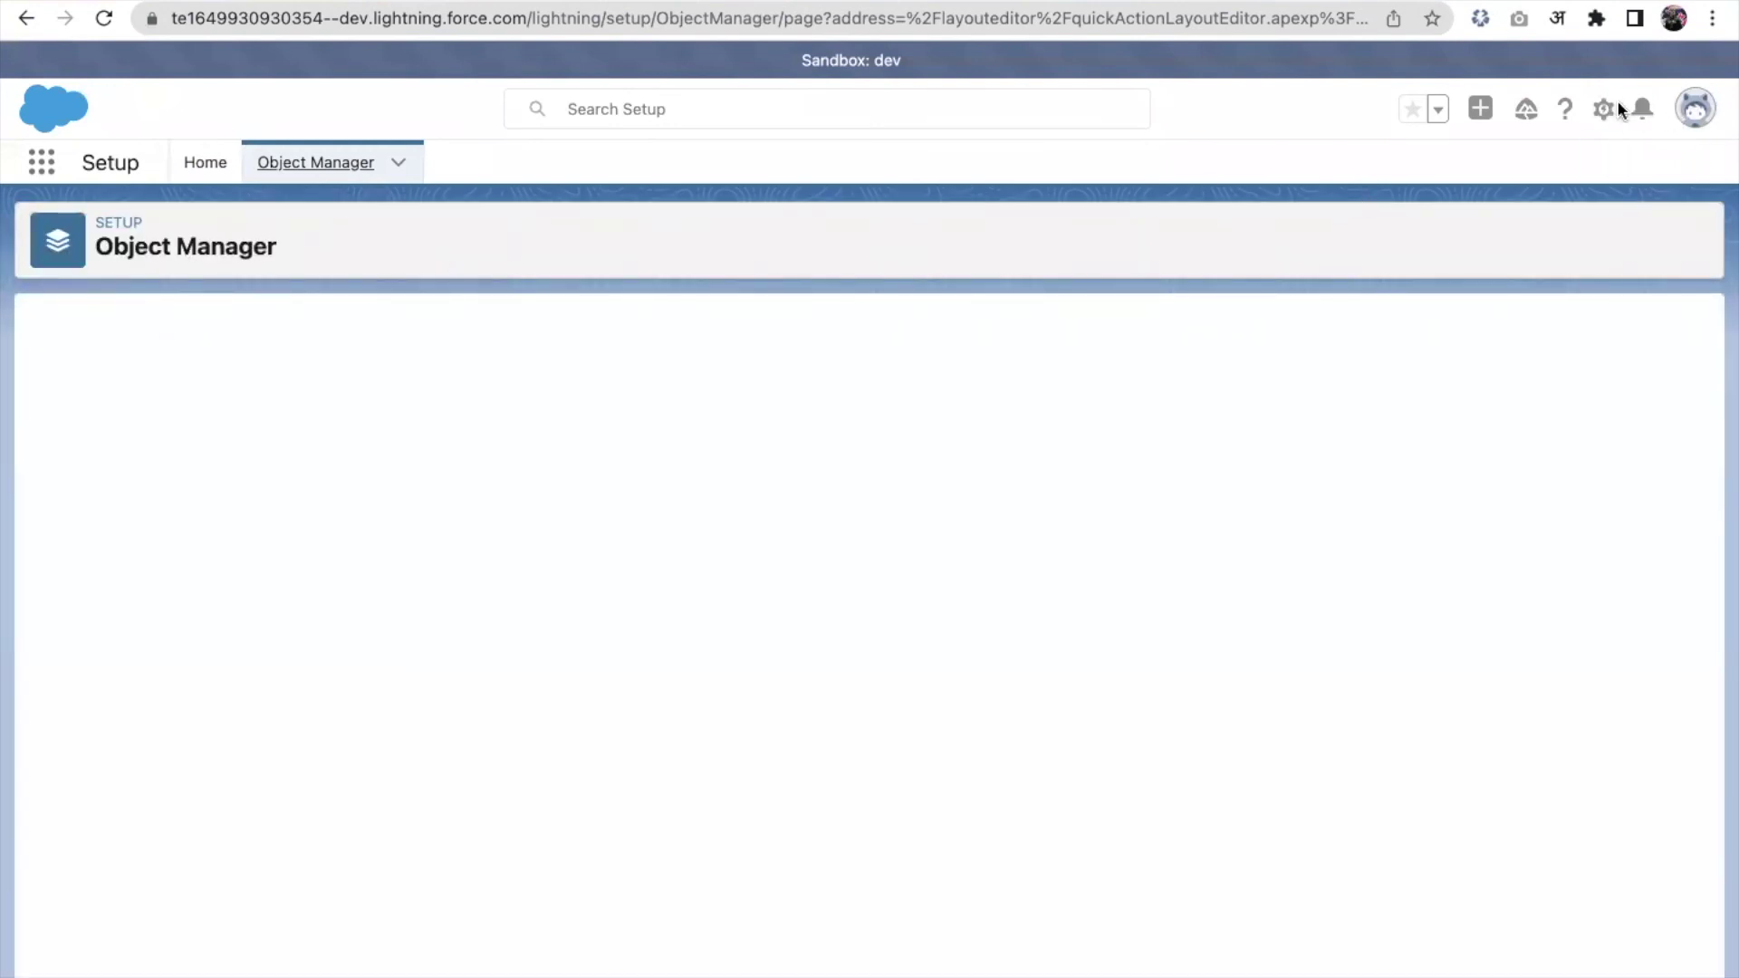
Place the Owner field above myobj Name in the My Obj layout, save, and return to Setup Home
click(1479, 108)
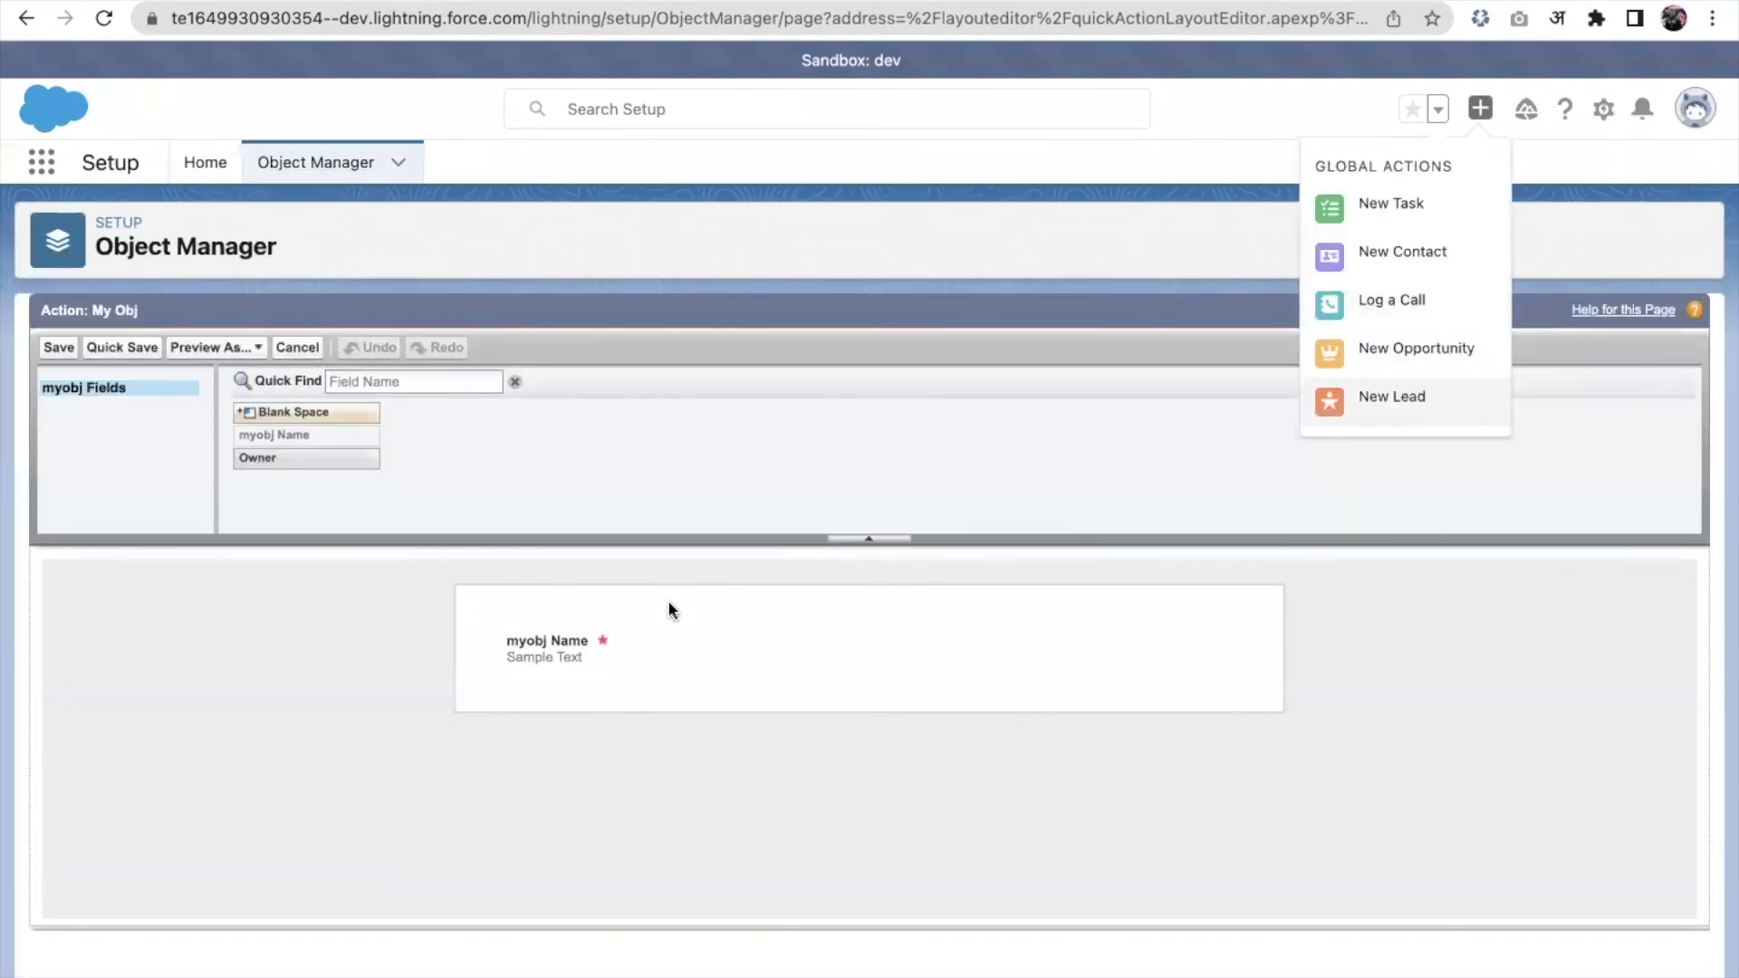
click(432, 705)
drag(269, 459, 798, 628)
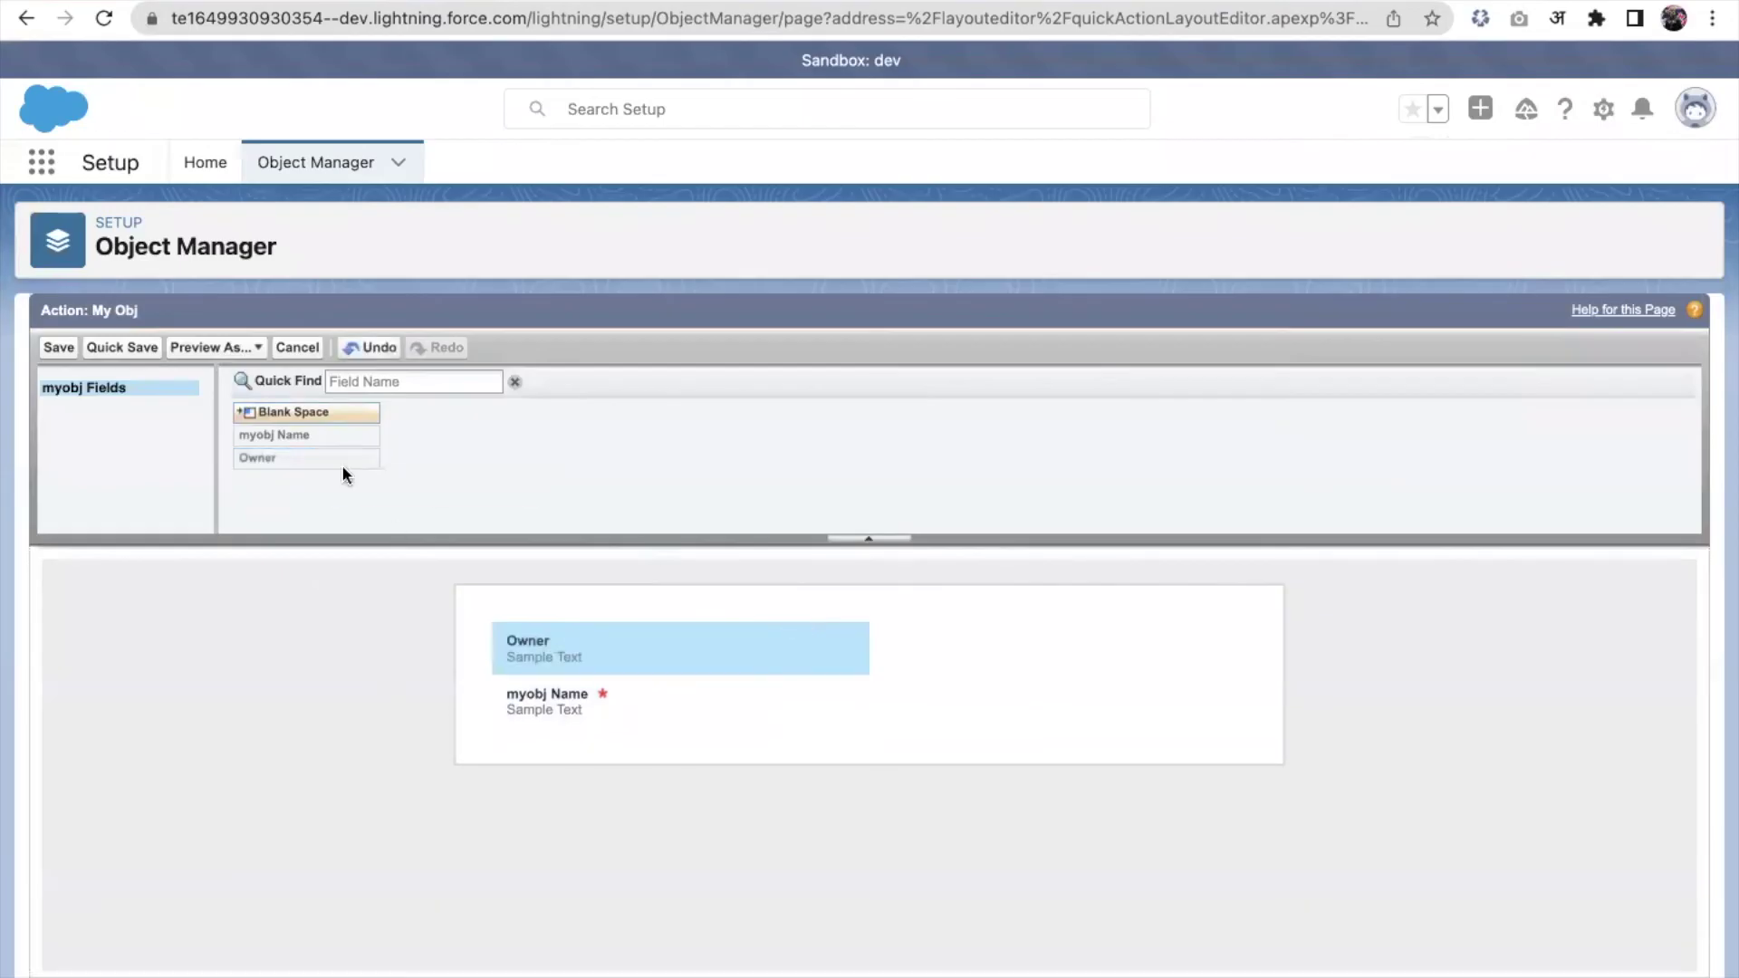
click(57, 349)
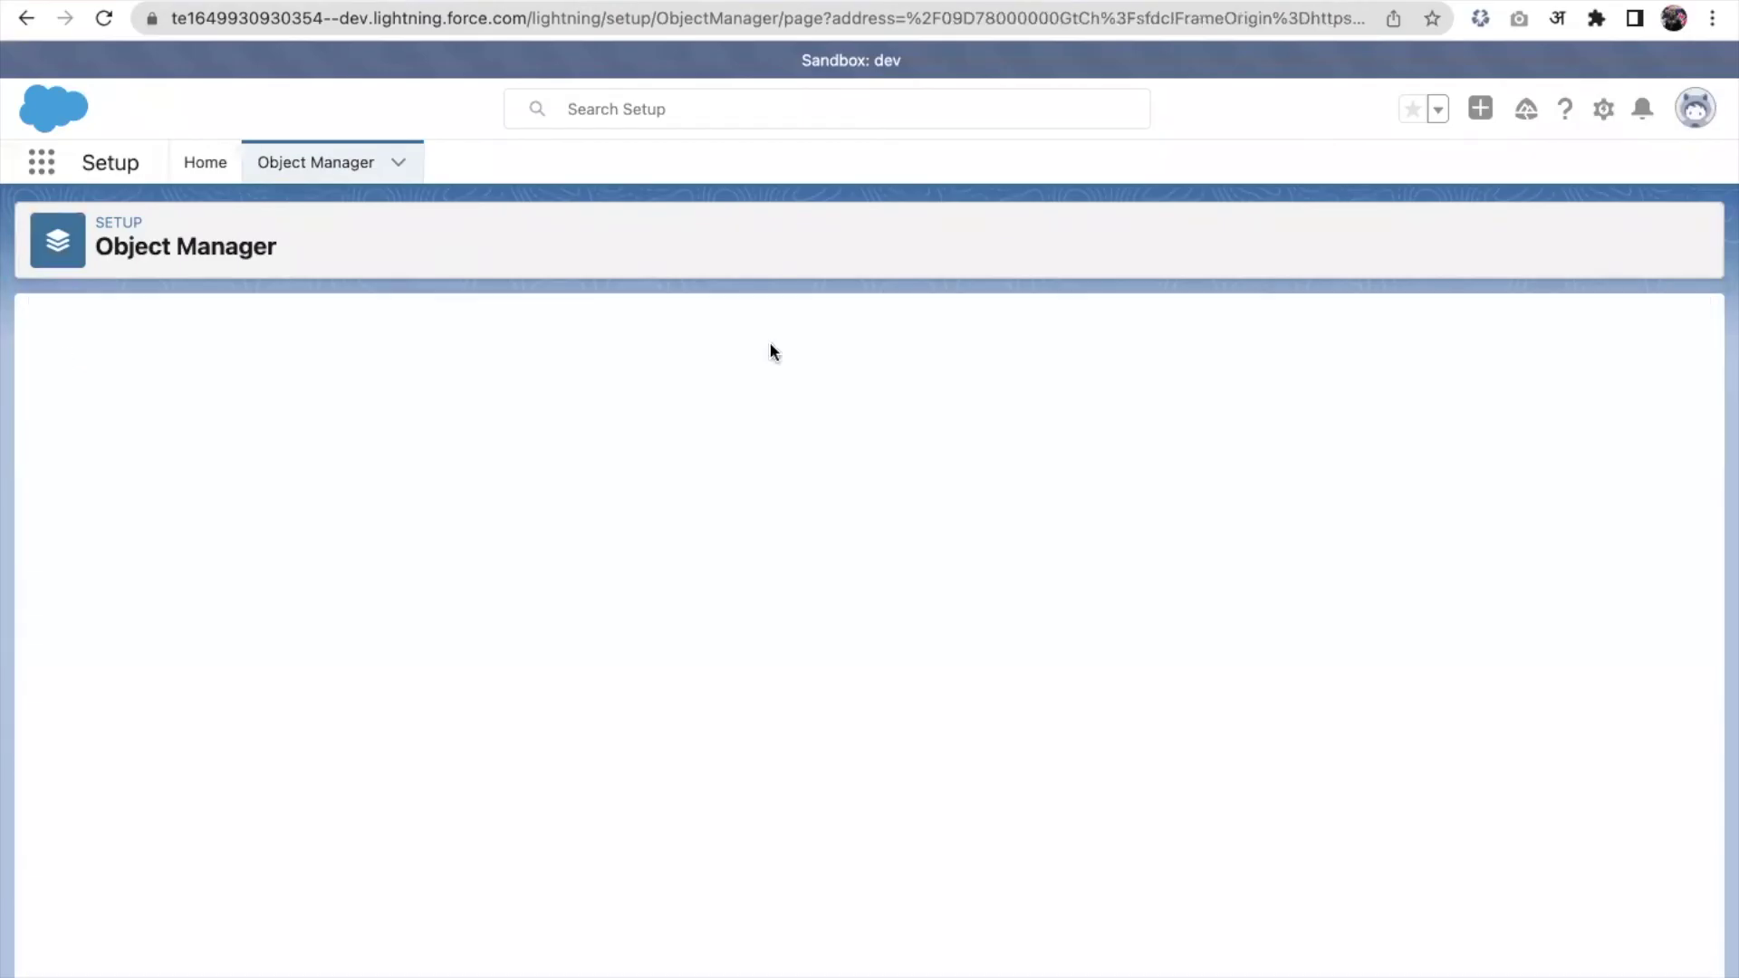
click(1481, 111)
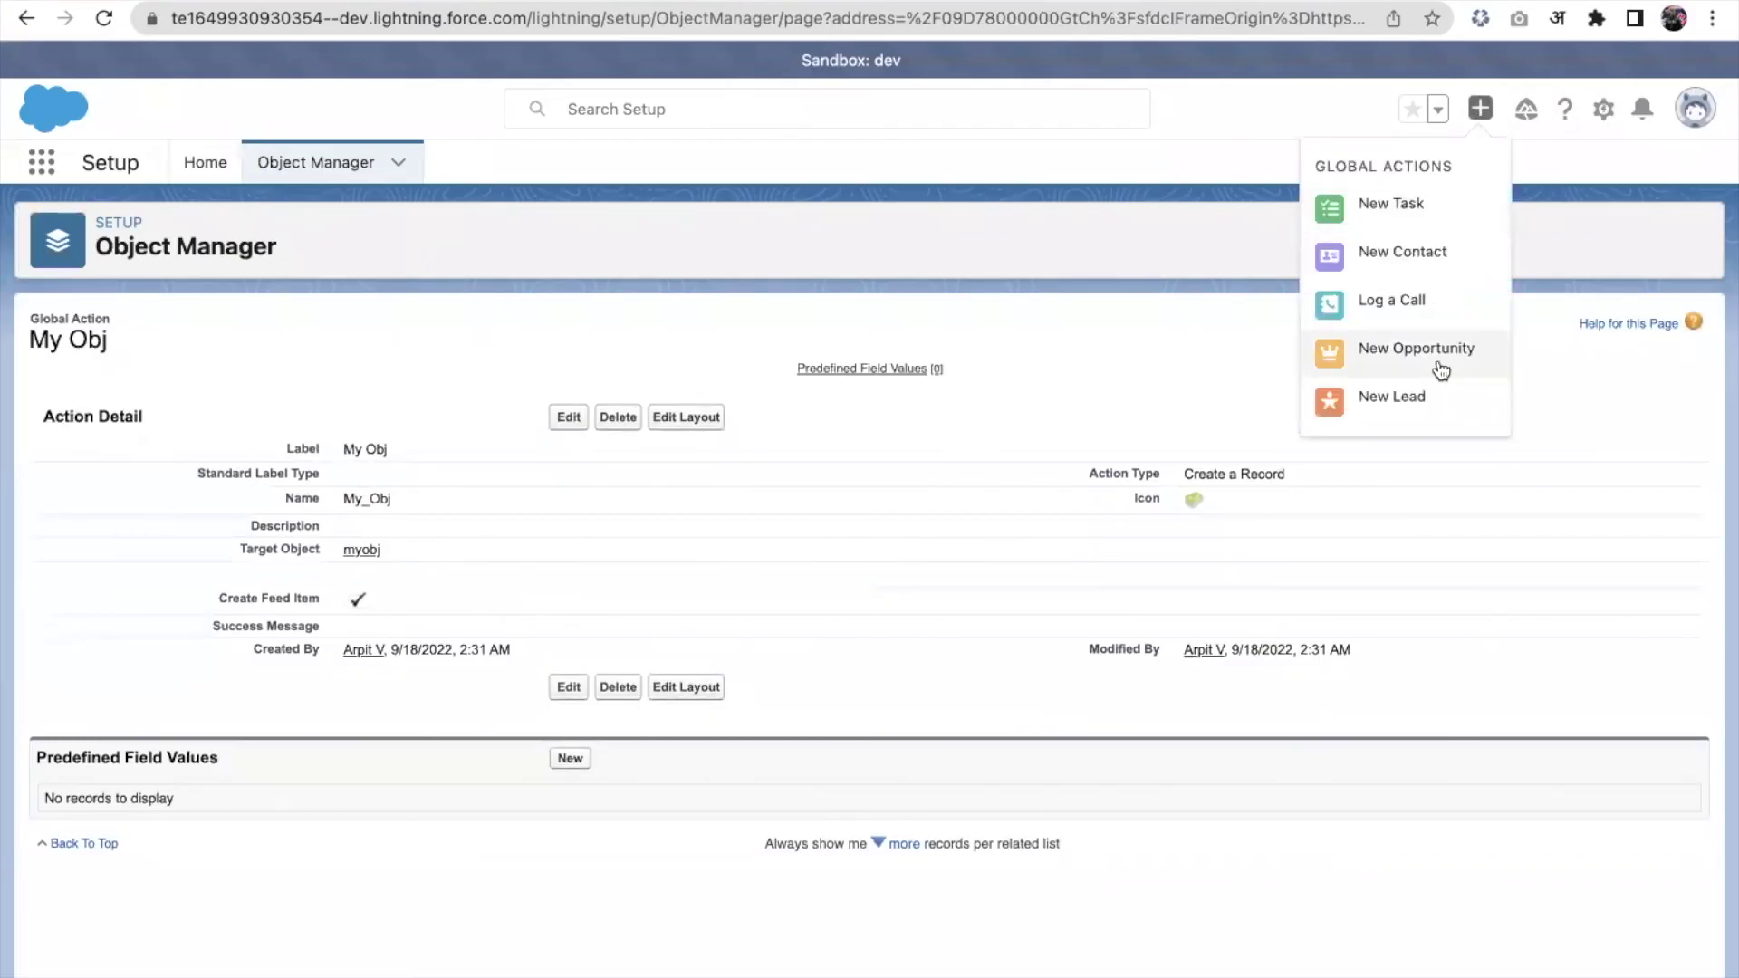
click(701, 433)
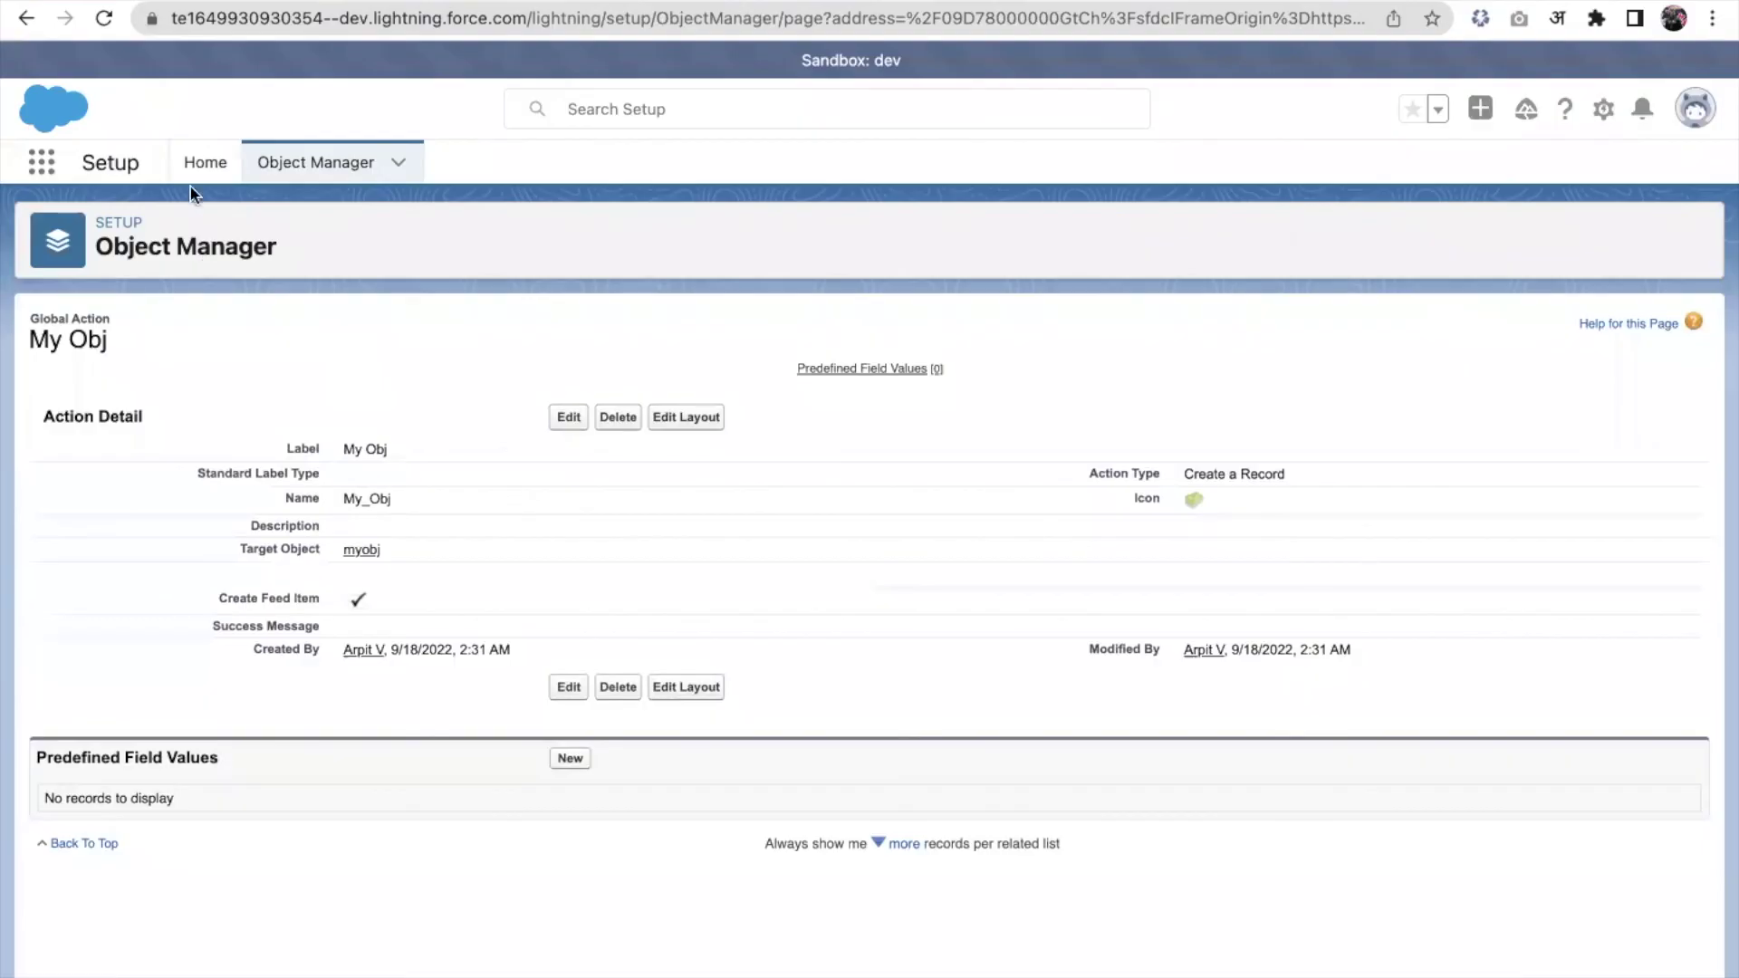
click(280, 168)
click(205, 166)
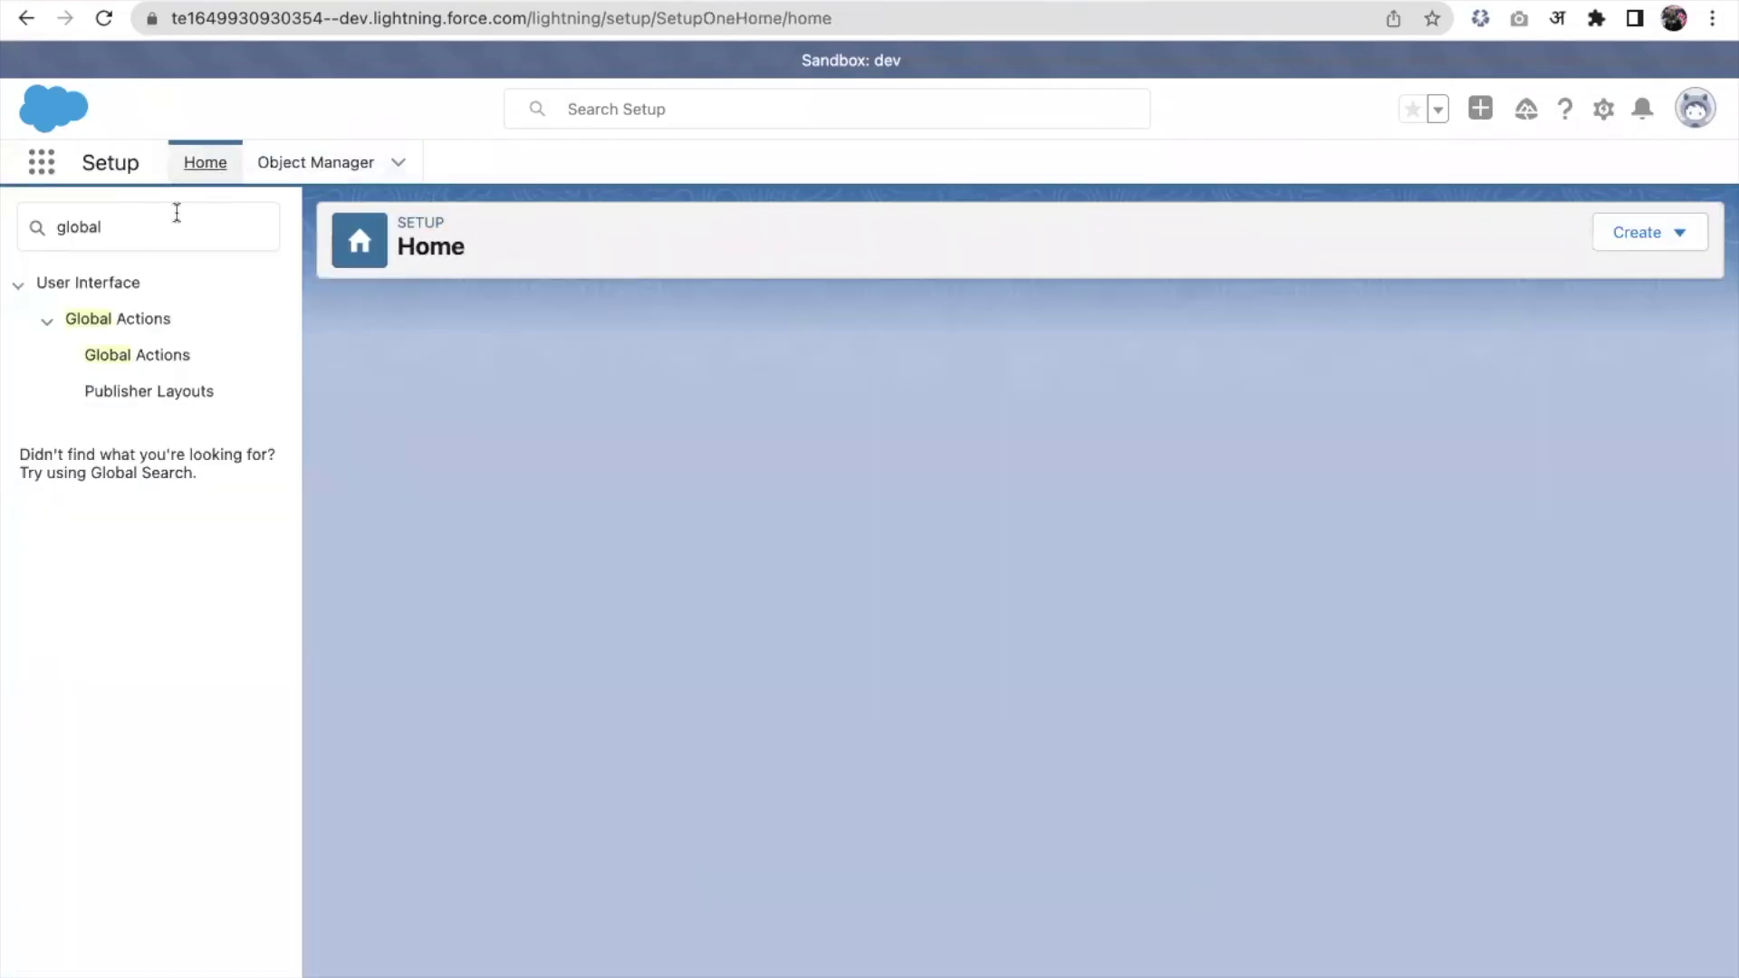
Edit the Global Layout publisher layout and add My Obj to its Classic Quick Actions
click(124, 393)
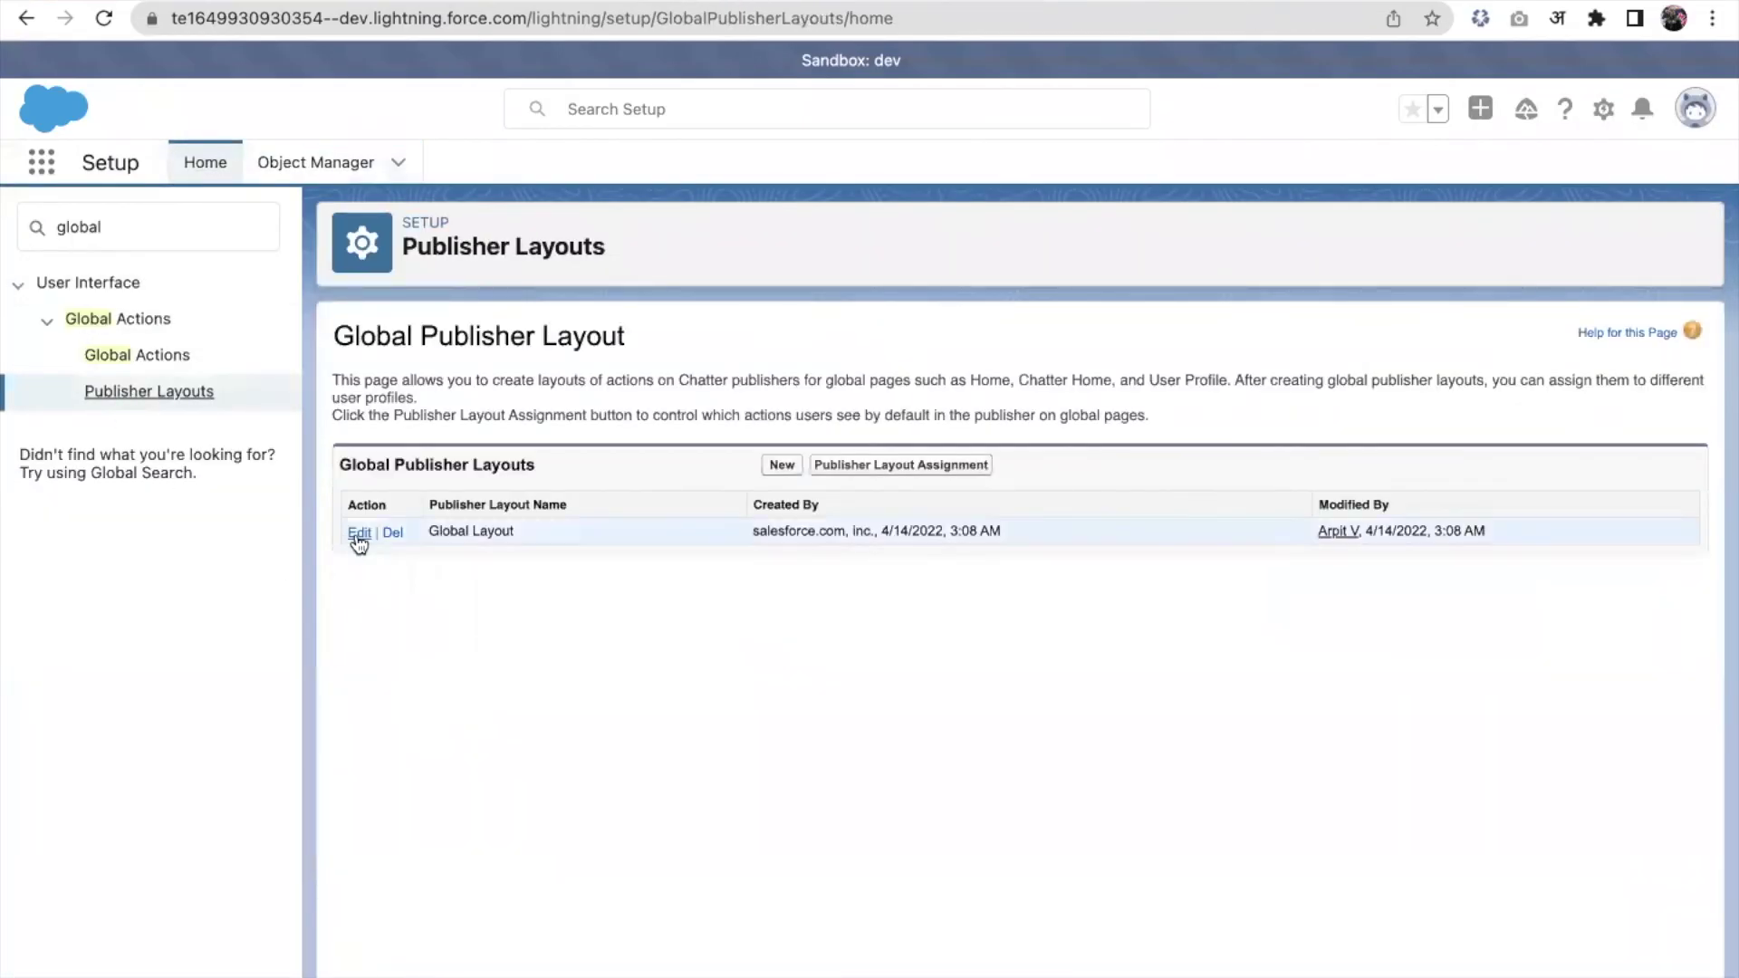
click(360, 533)
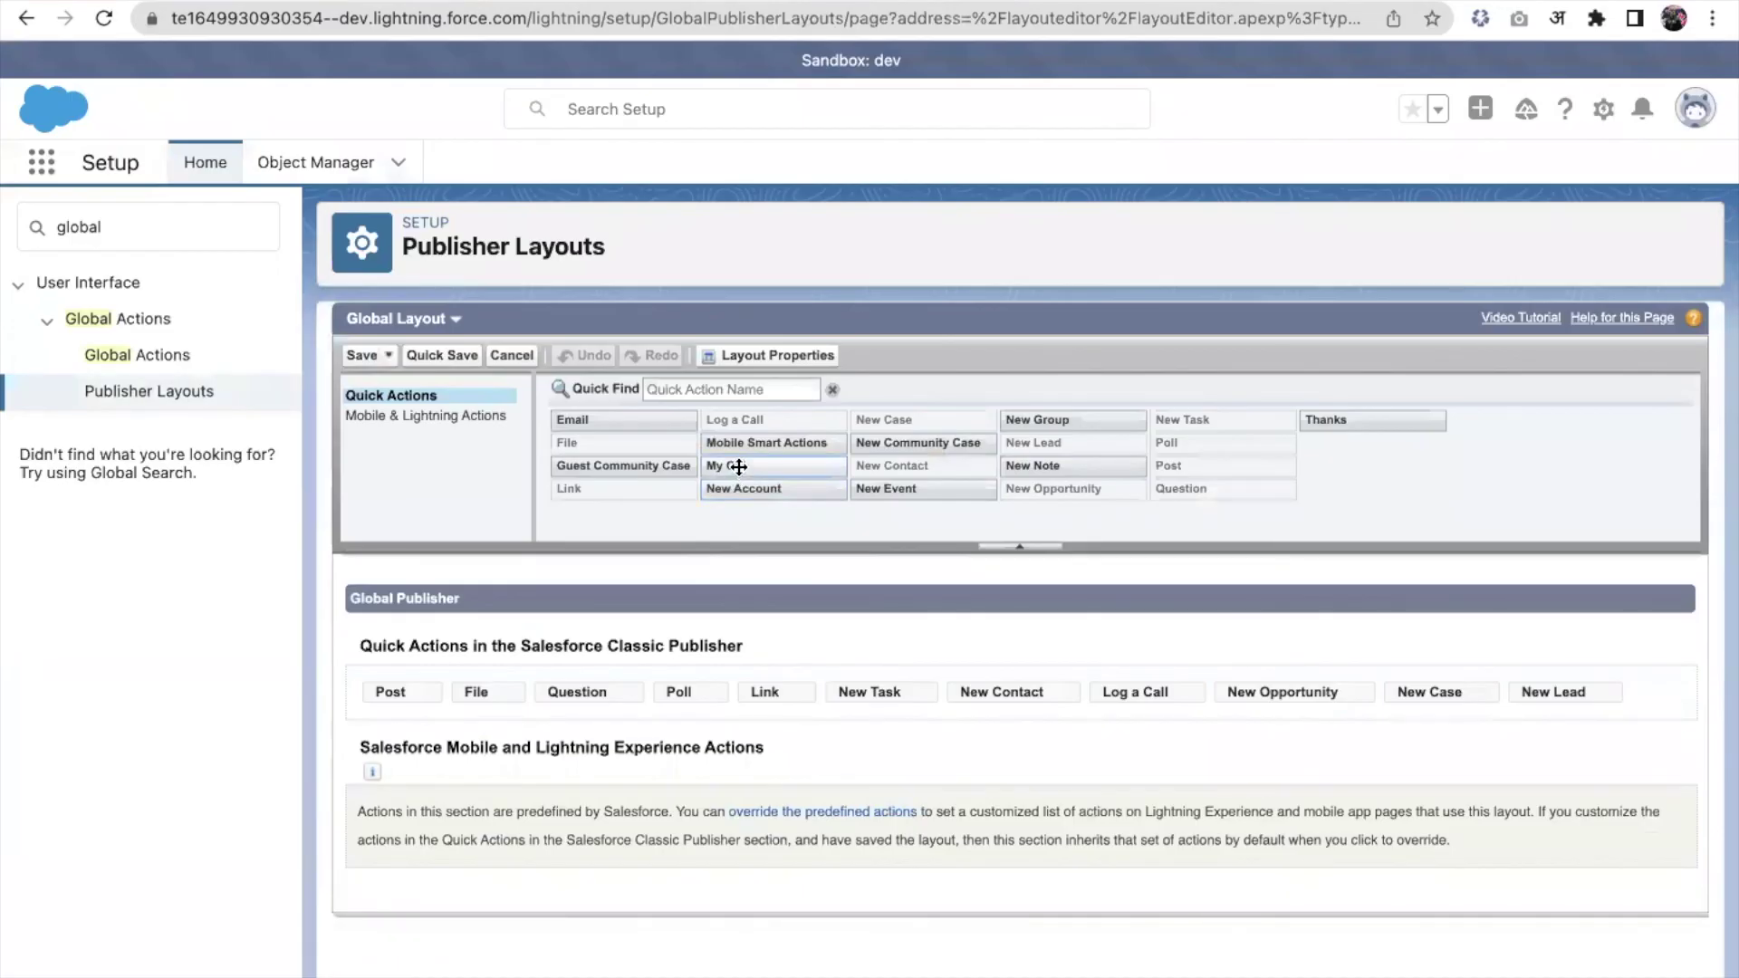
drag(727, 464, 1203, 699)
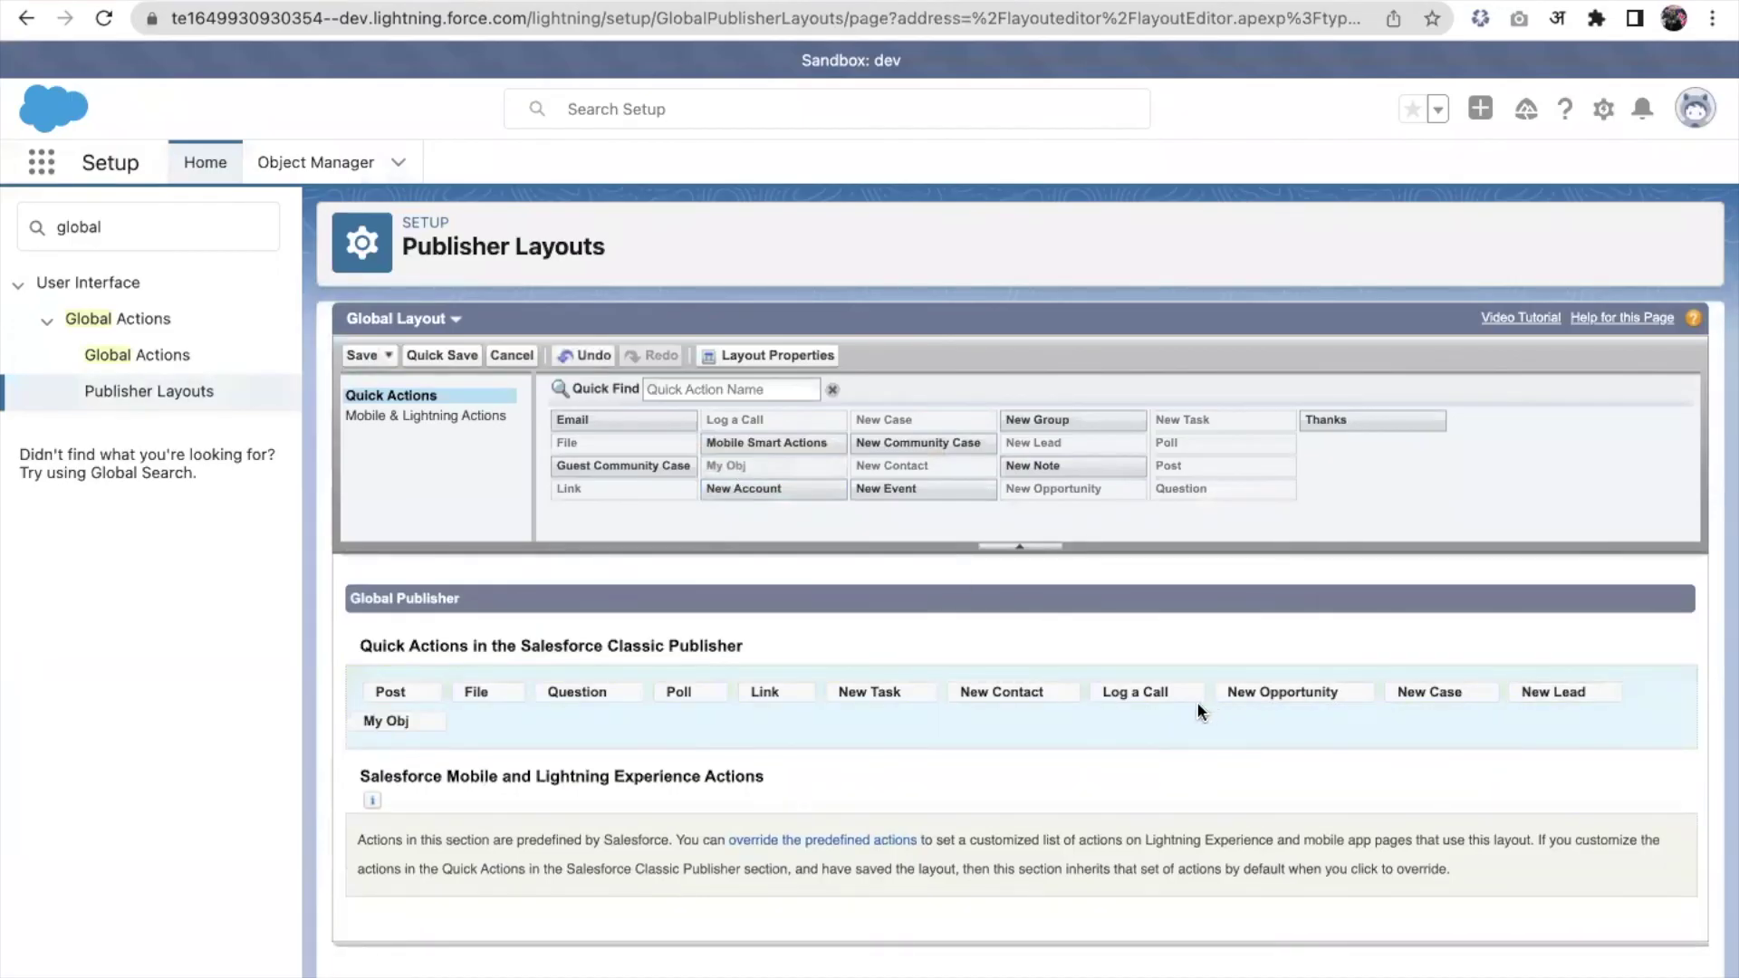
Override the predefined Mobile & Lightning actions, add My Obj there, and save the layout
click(819, 839)
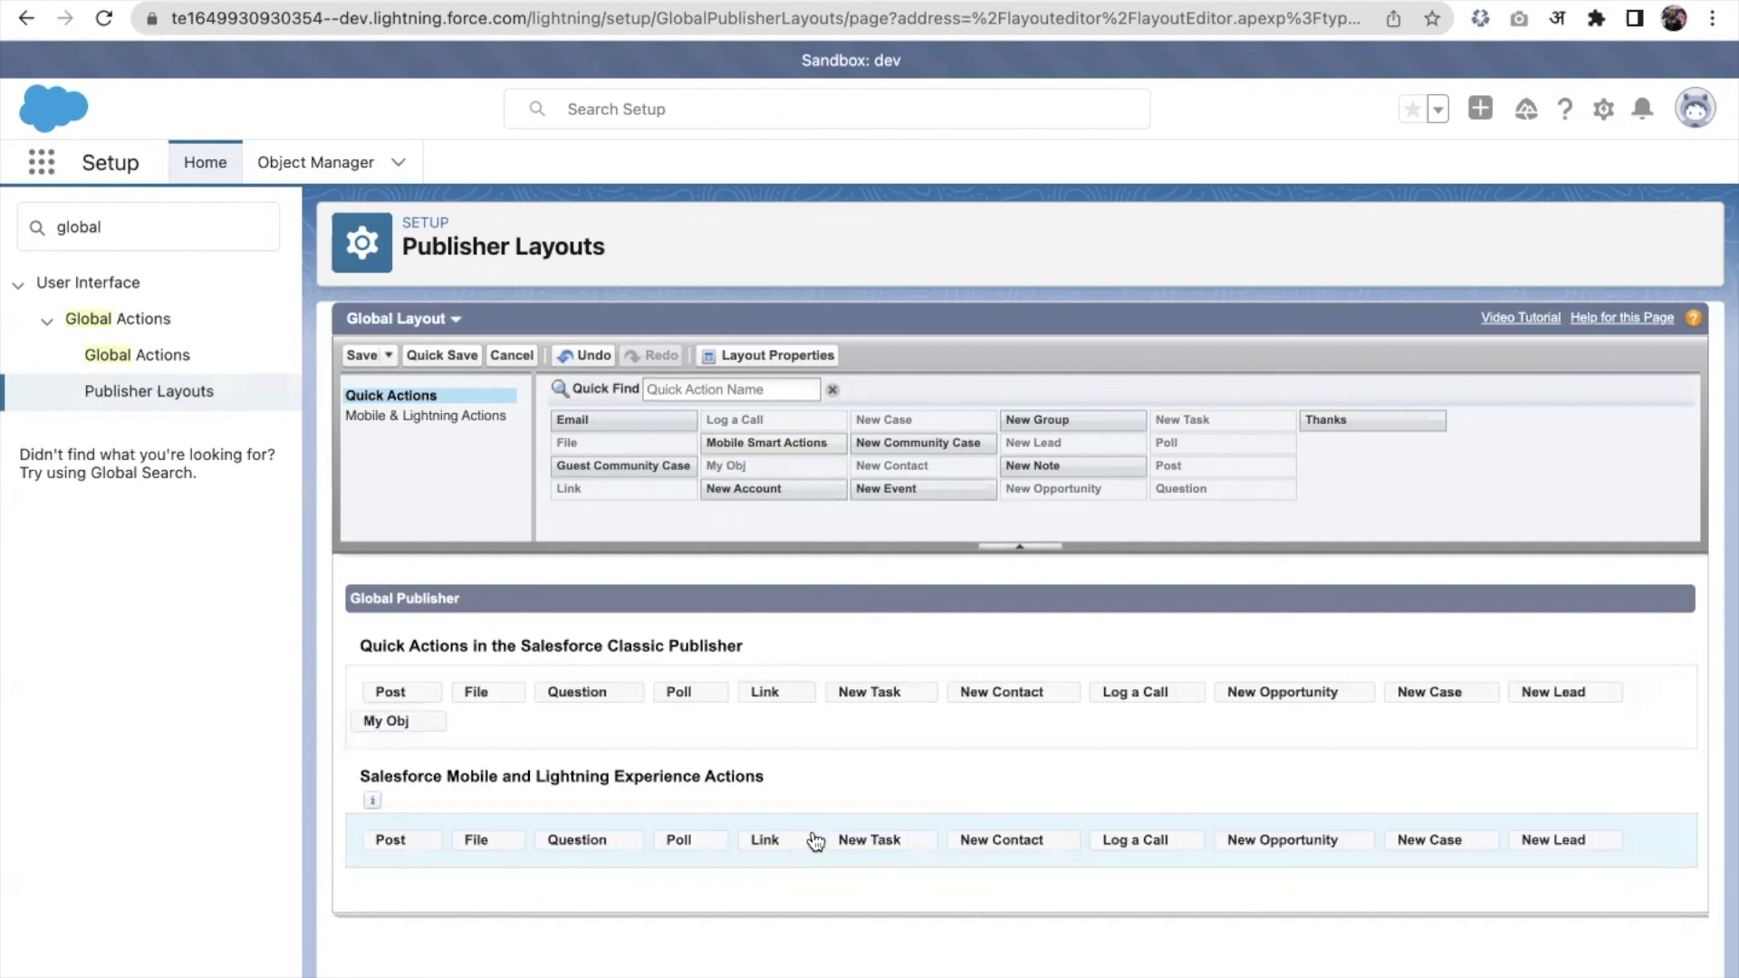
click(436, 426)
mouse_move(724, 465)
mouse_down()
mouse_move(1101, 738)
mouse_move(1301, 846)
mouse_move(1634, 841)
mouse_up()
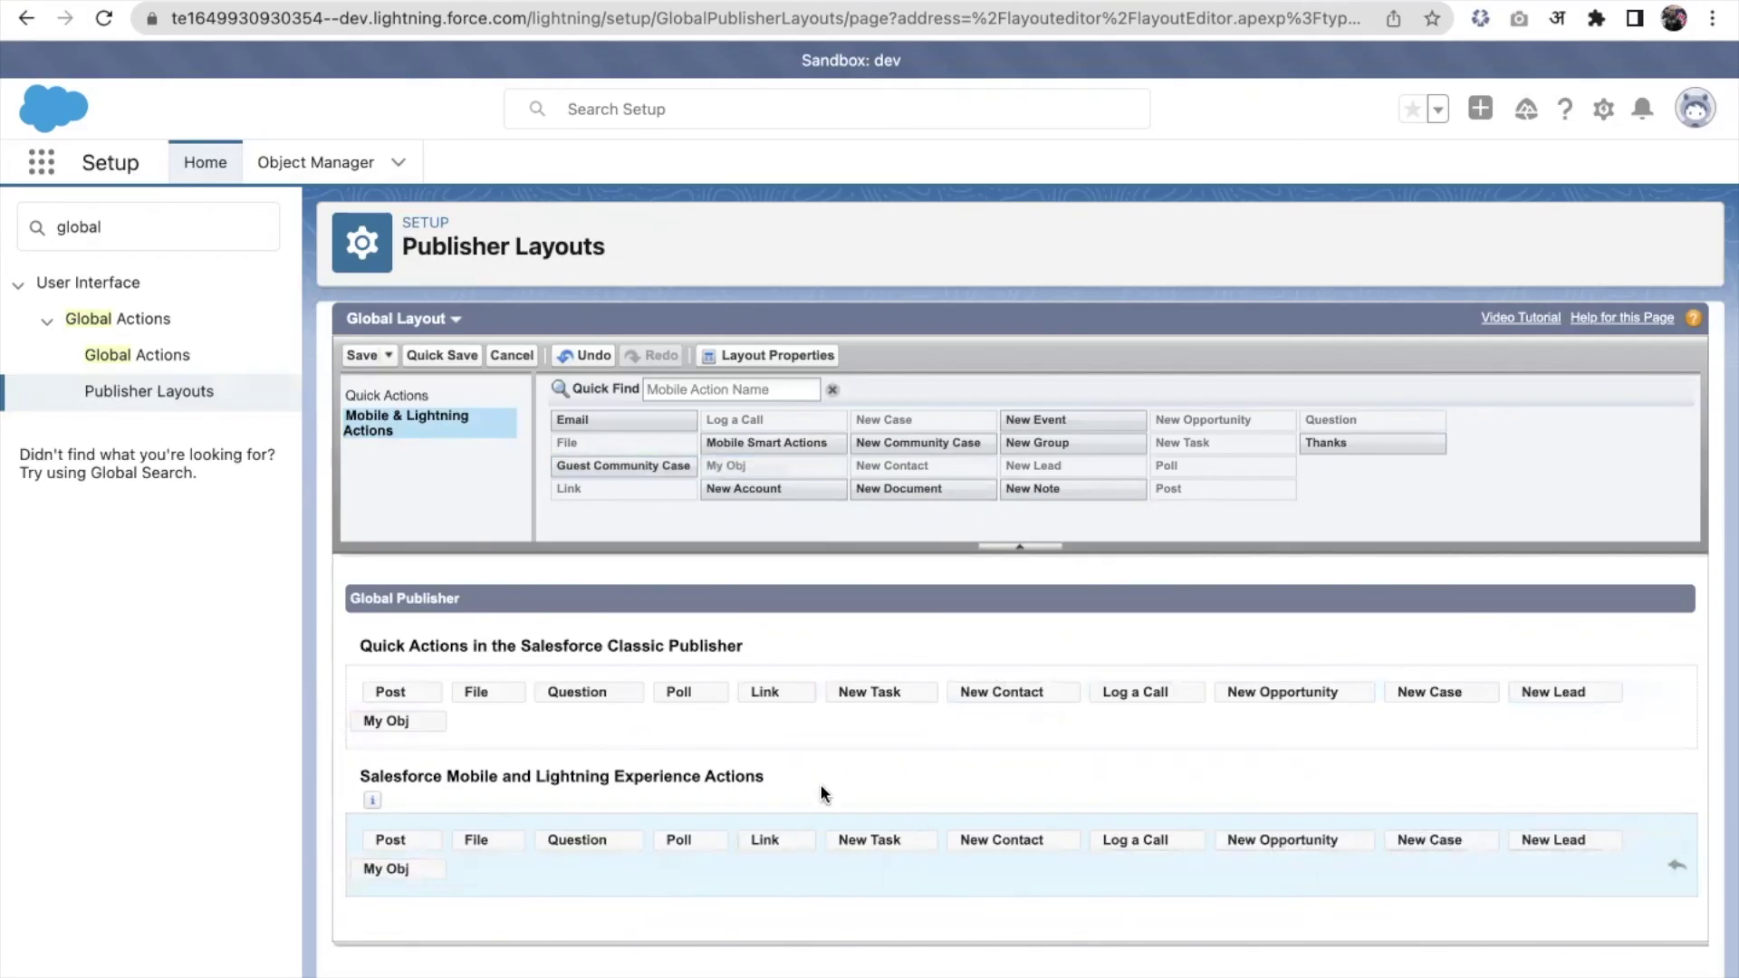
click(360, 351)
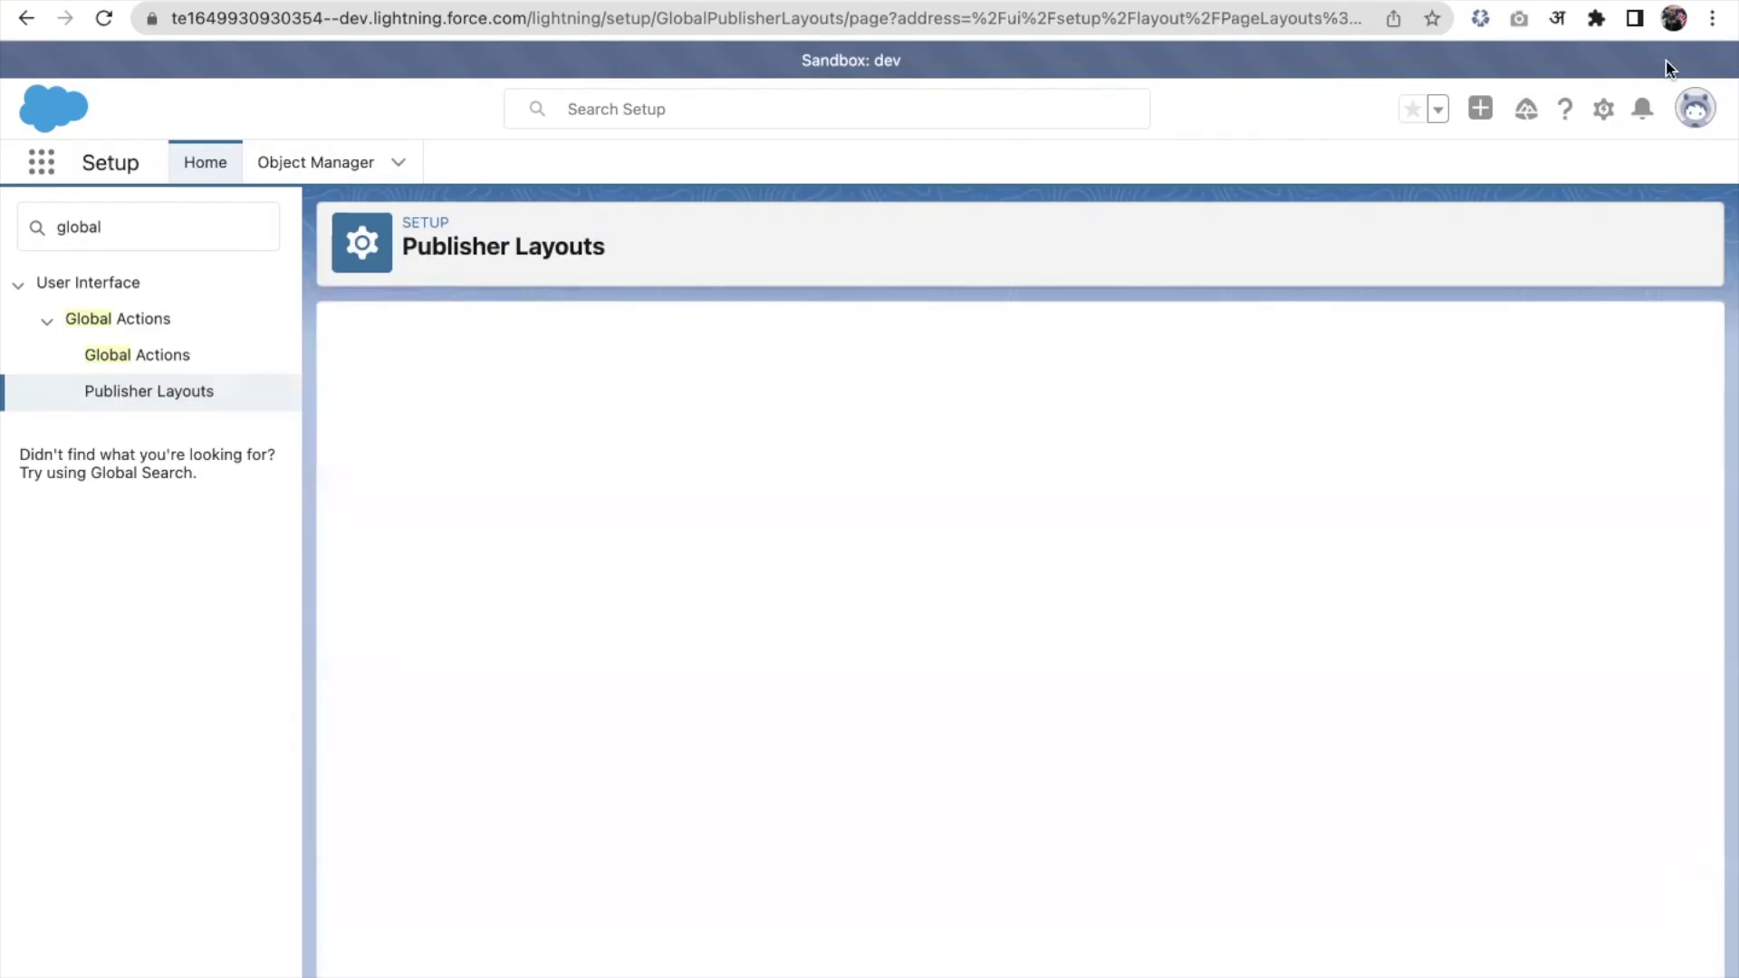
Reload the page so the new My Obj global action becomes available
click(1481, 116)
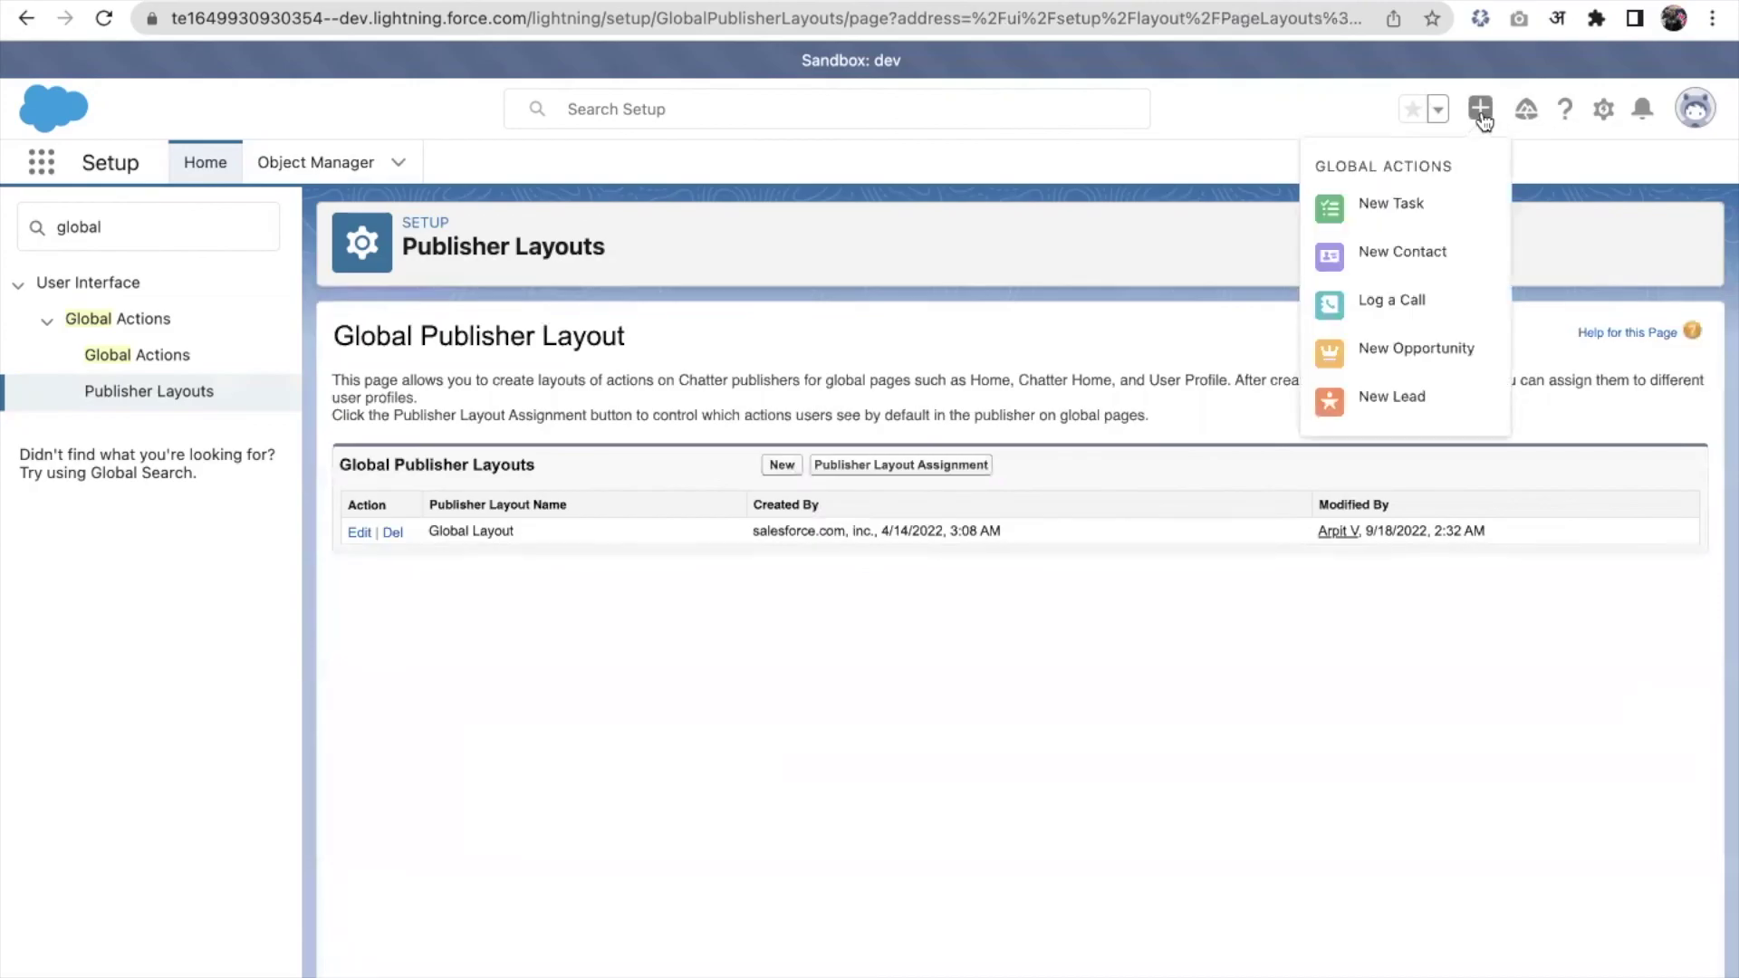
click(1177, 161)
key(super+r)
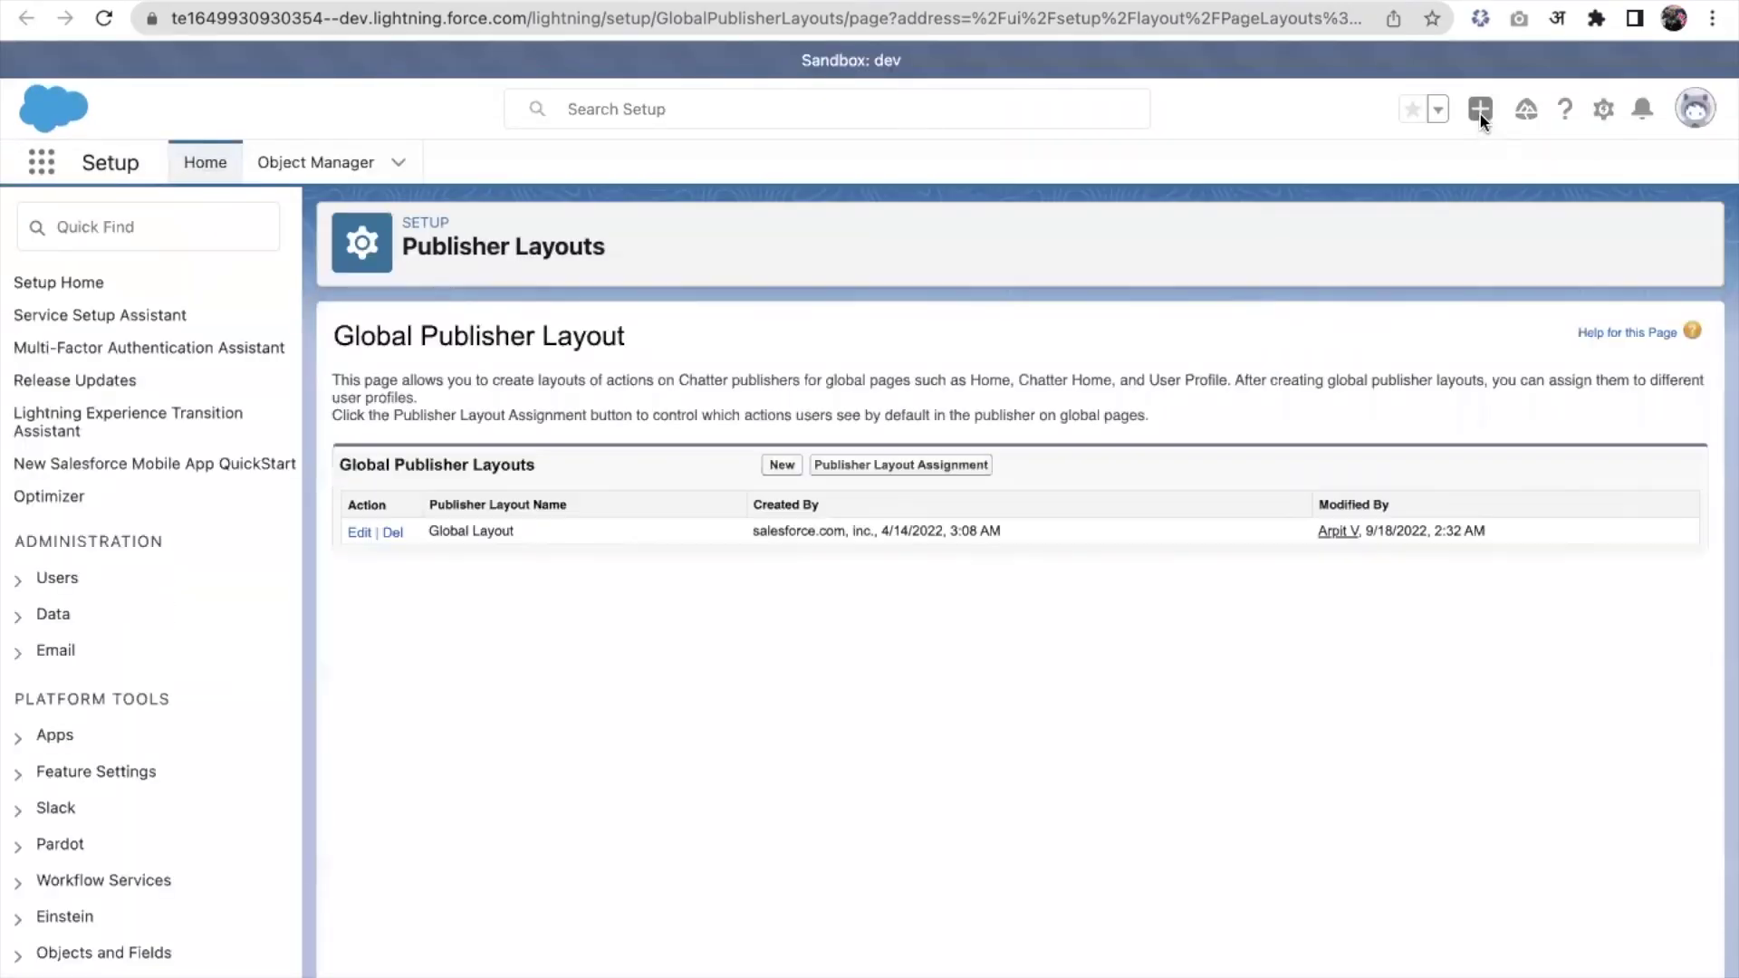
Use the My Obj global action to save a myobj record named 'apex hours'
click(1479, 114)
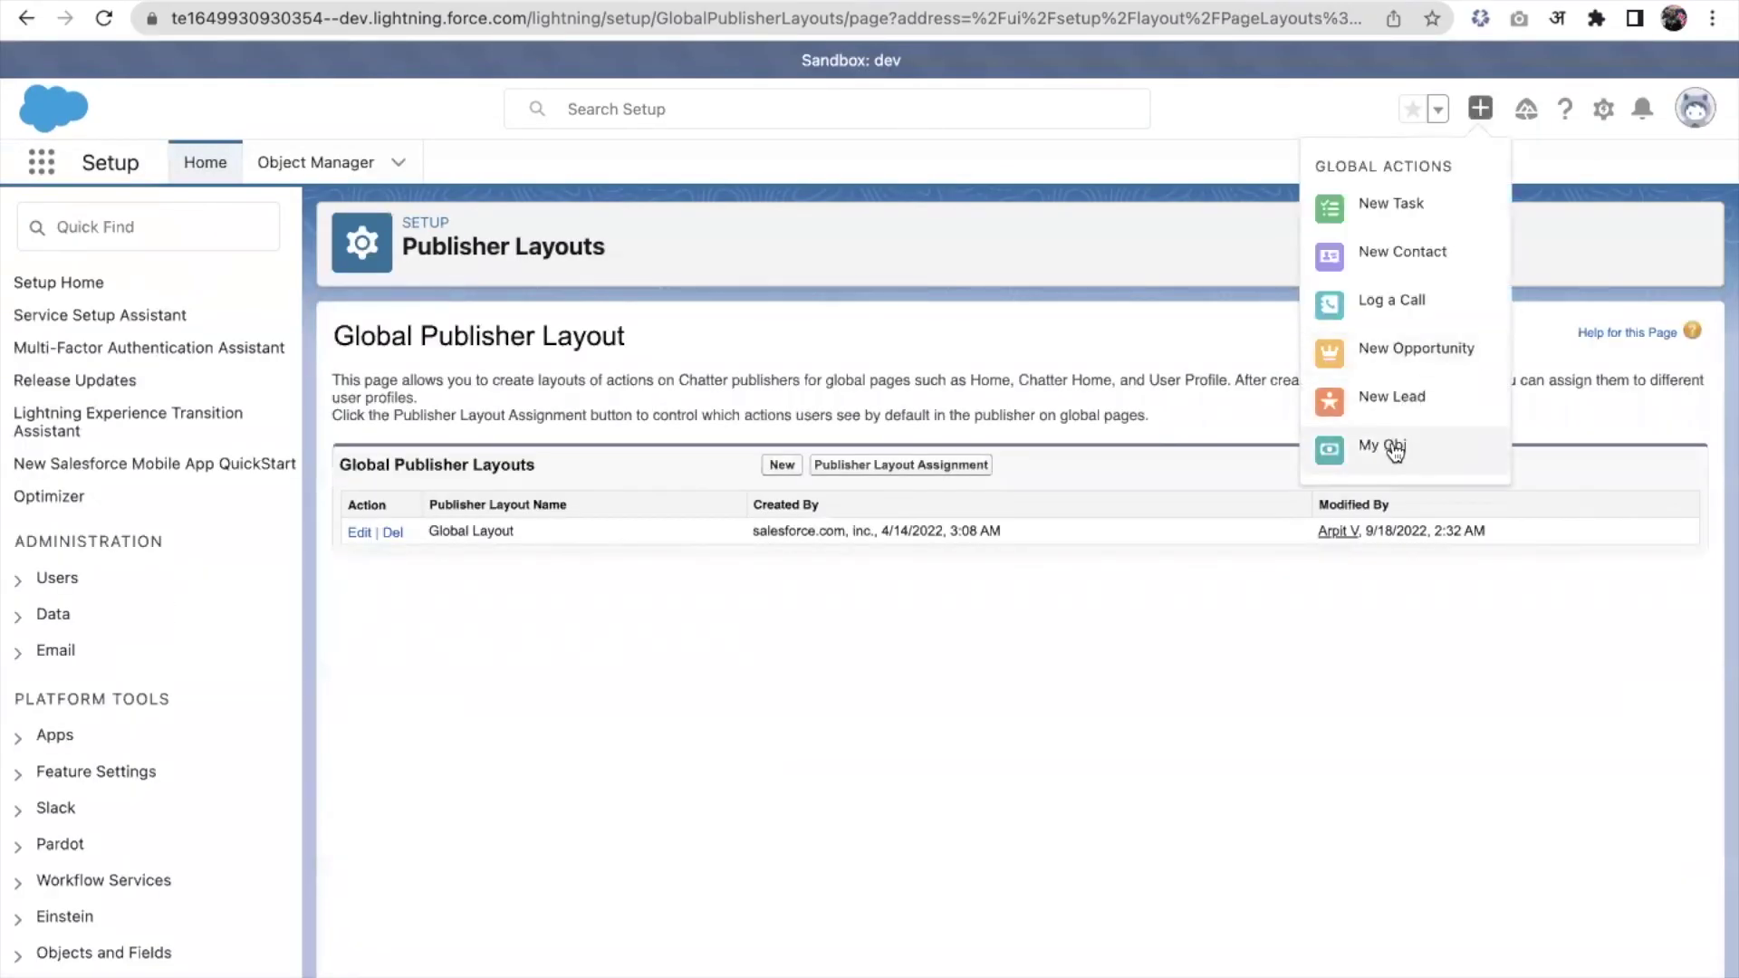
click(1385, 446)
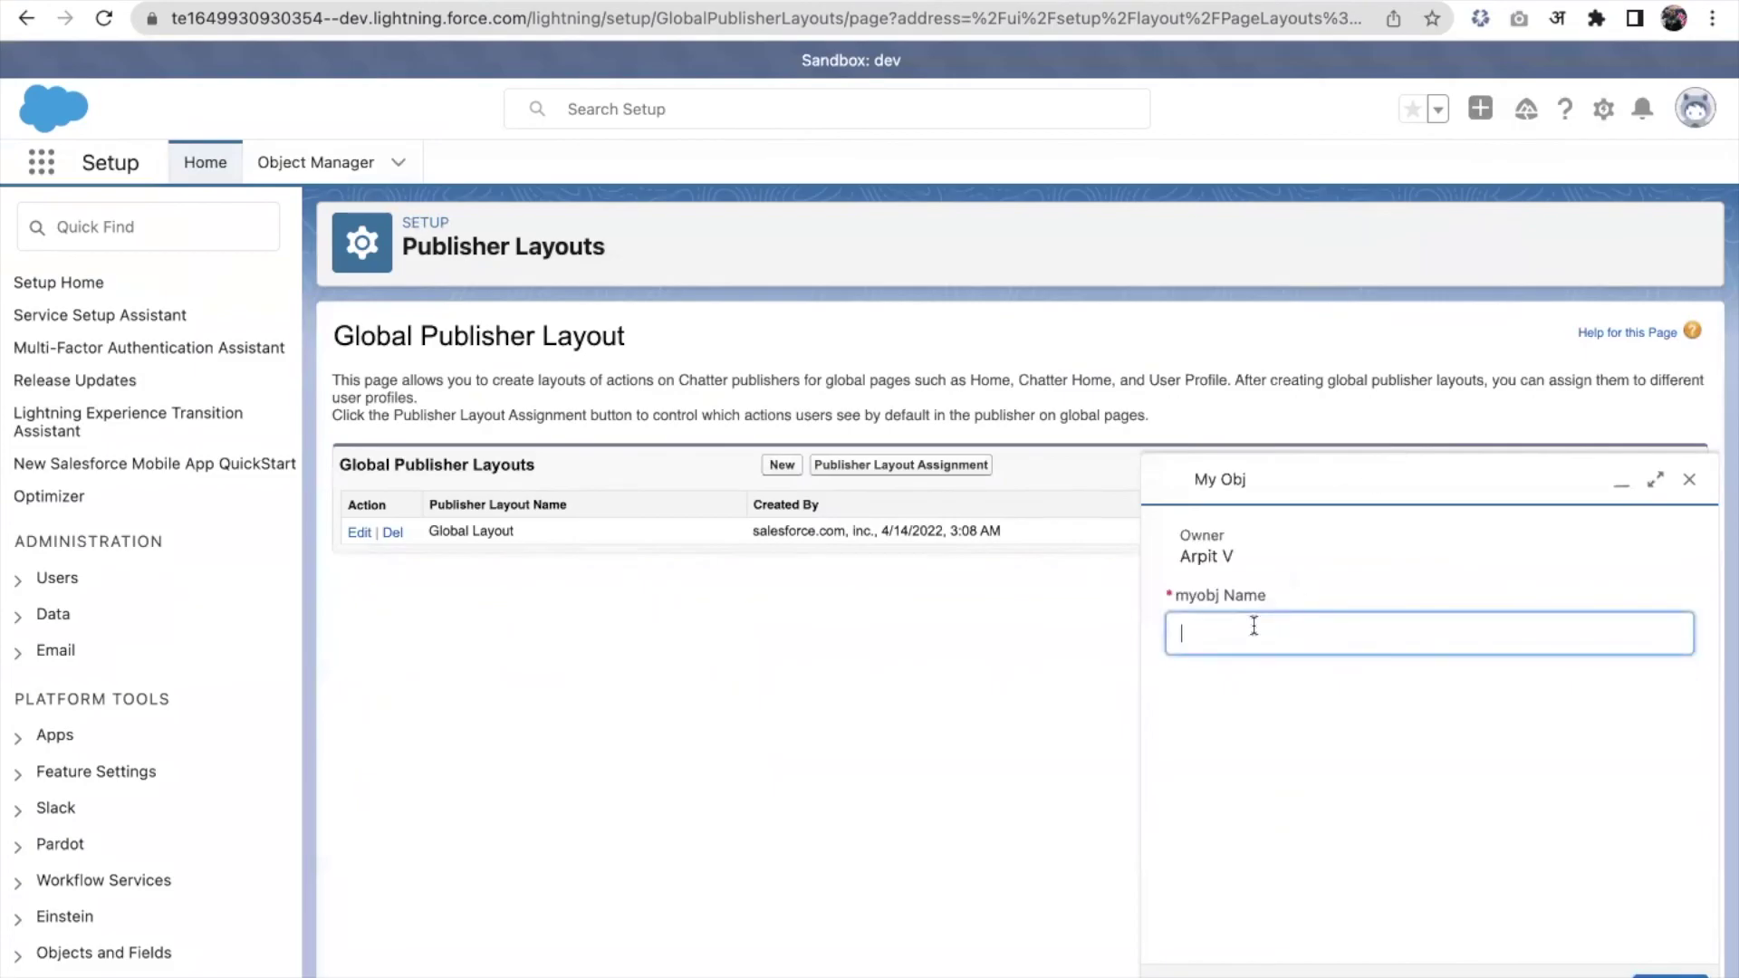
text(apex hours)
click(1668, 975)
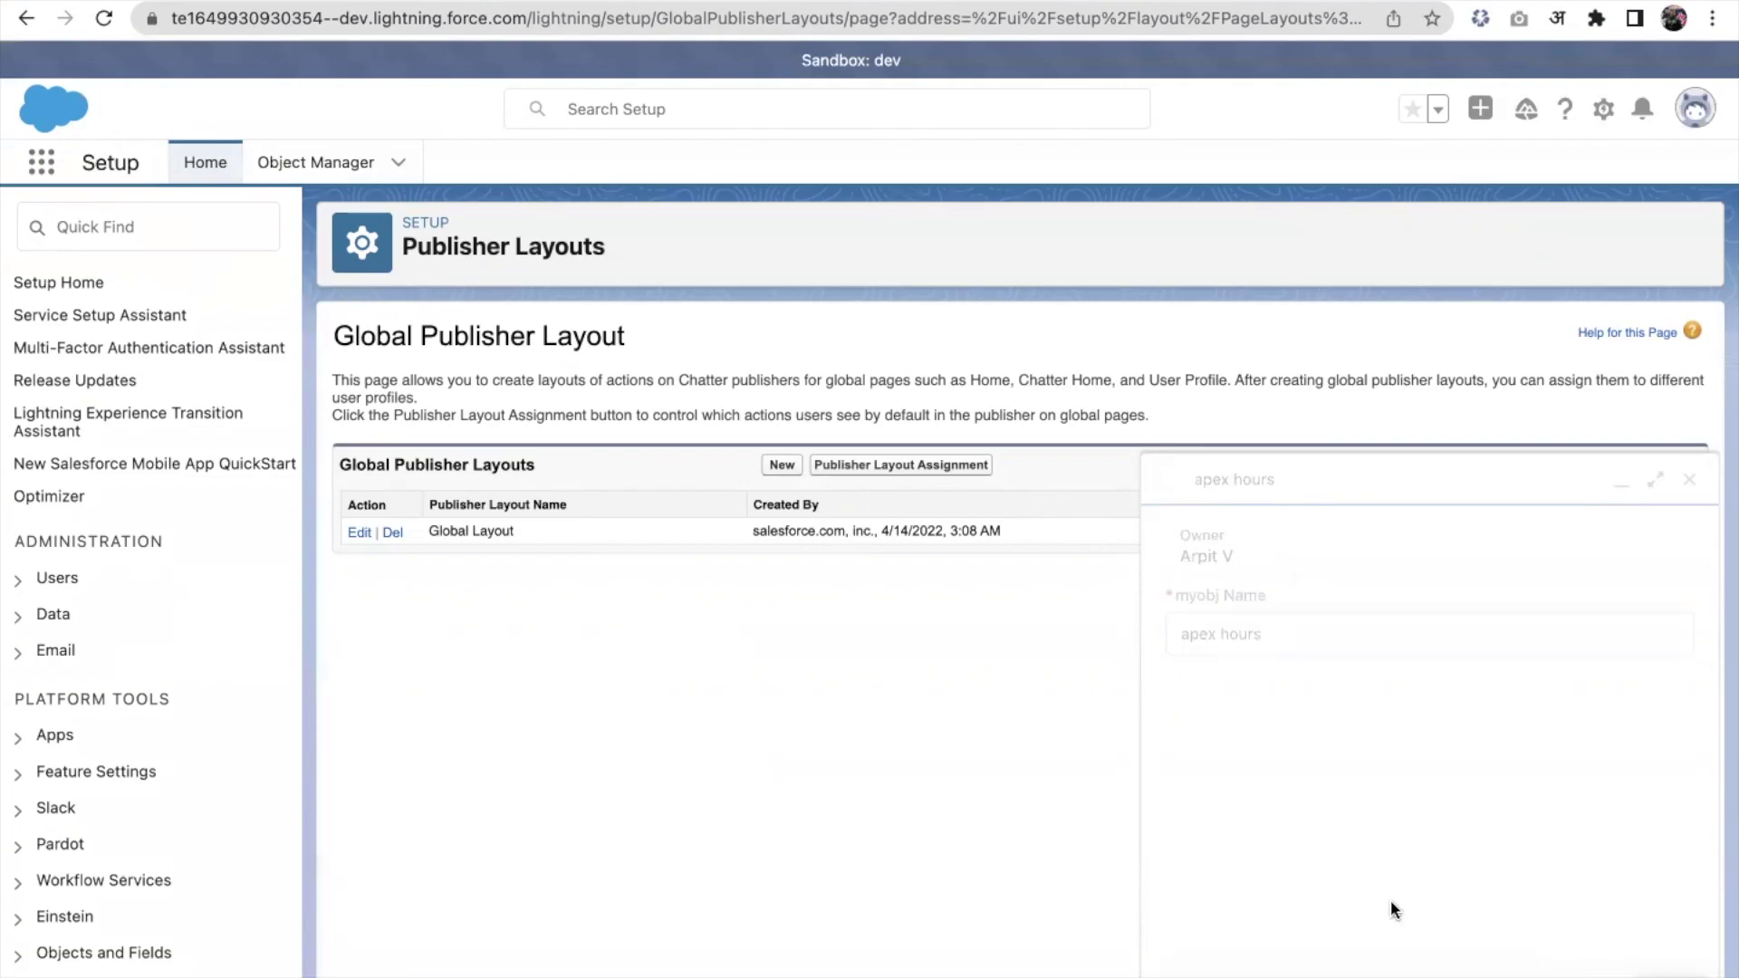